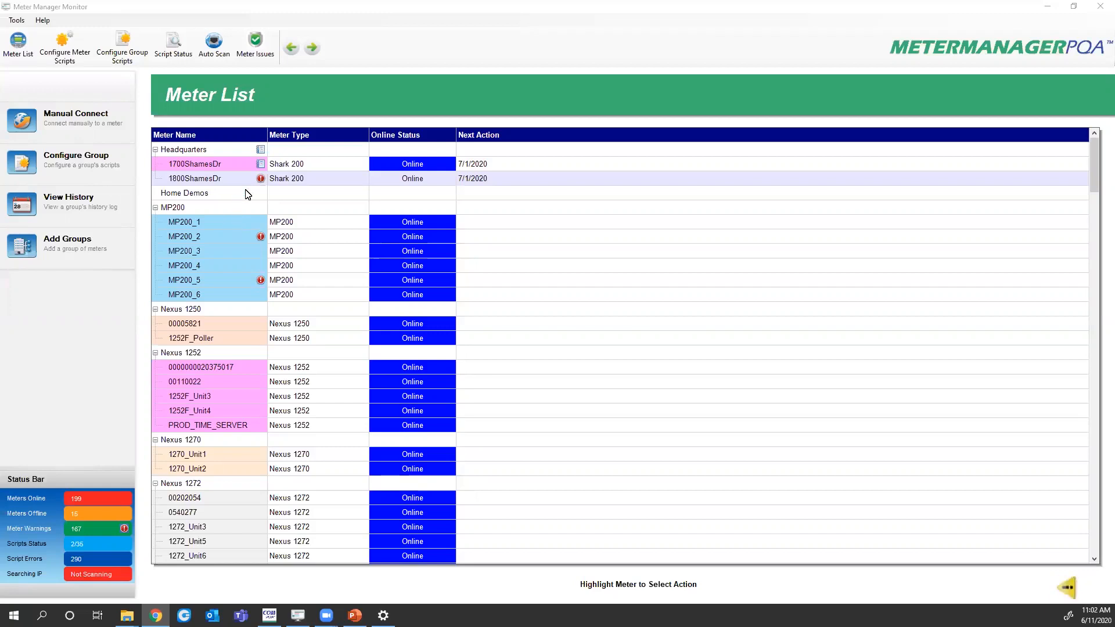
{"action": "left_click", "coordinate": [204, 166]}
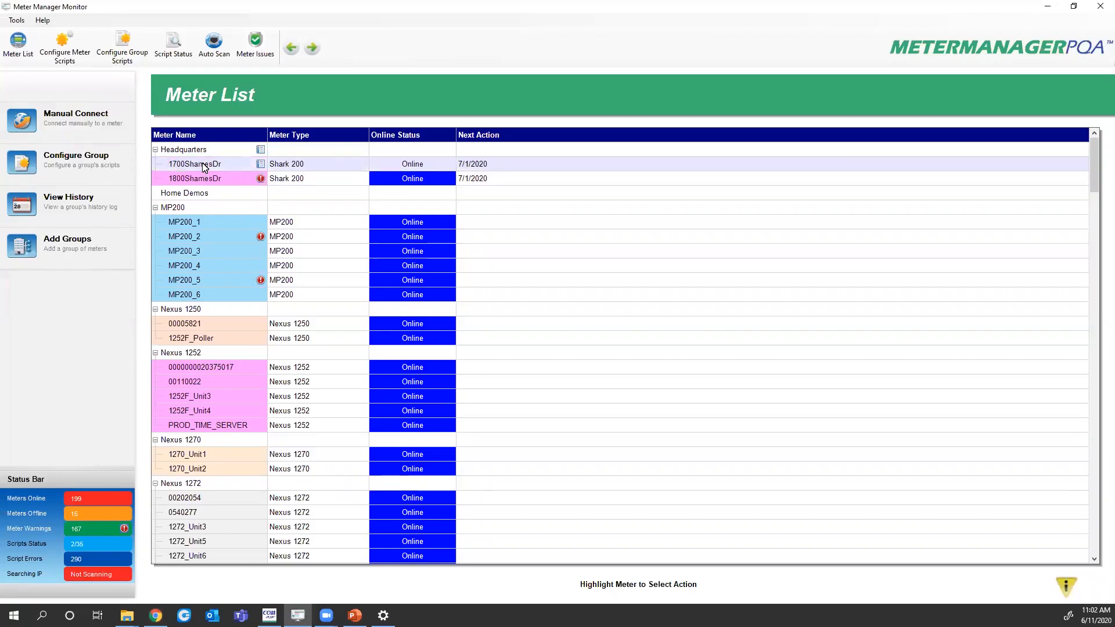
{"action": "right_click", "coordinate": [203, 167]}
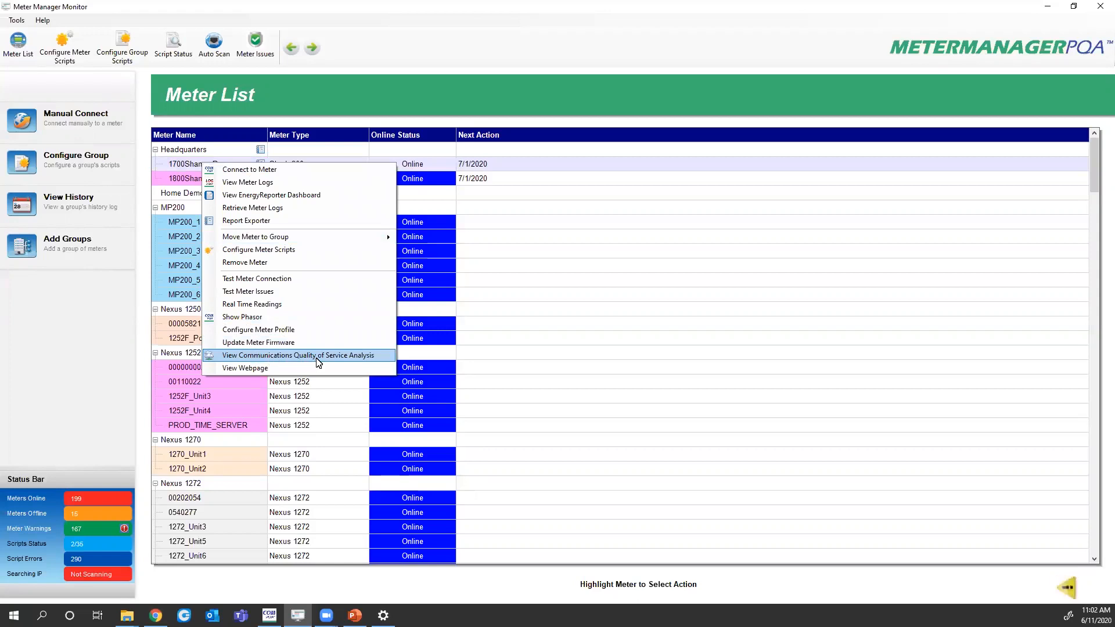
{"action": "left_click", "coordinate": [213, 400]}
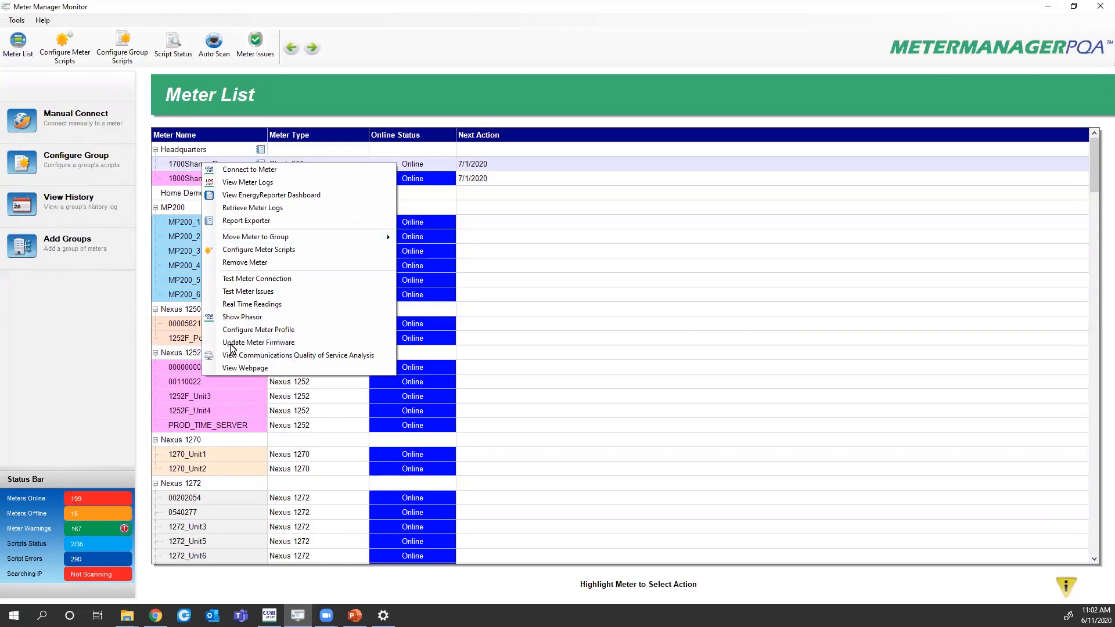
Browse the program's connection utilities menu and close it without choosing anything
{"action": "left_click", "coordinate": [16, 20]}
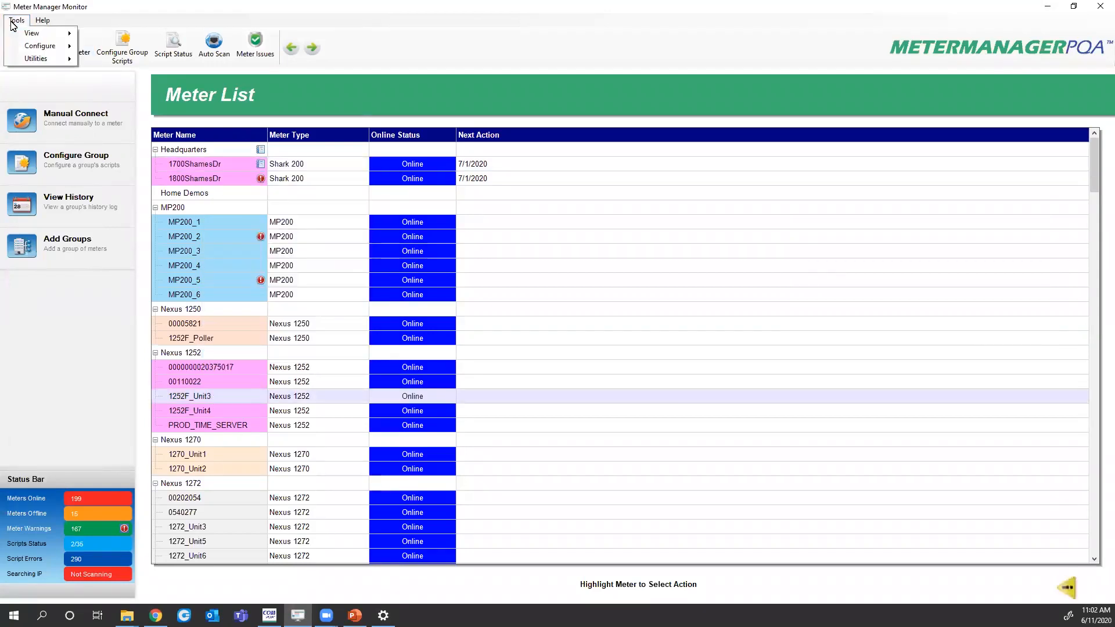
{"action": "mouse_move", "coordinate": [25, 58]}
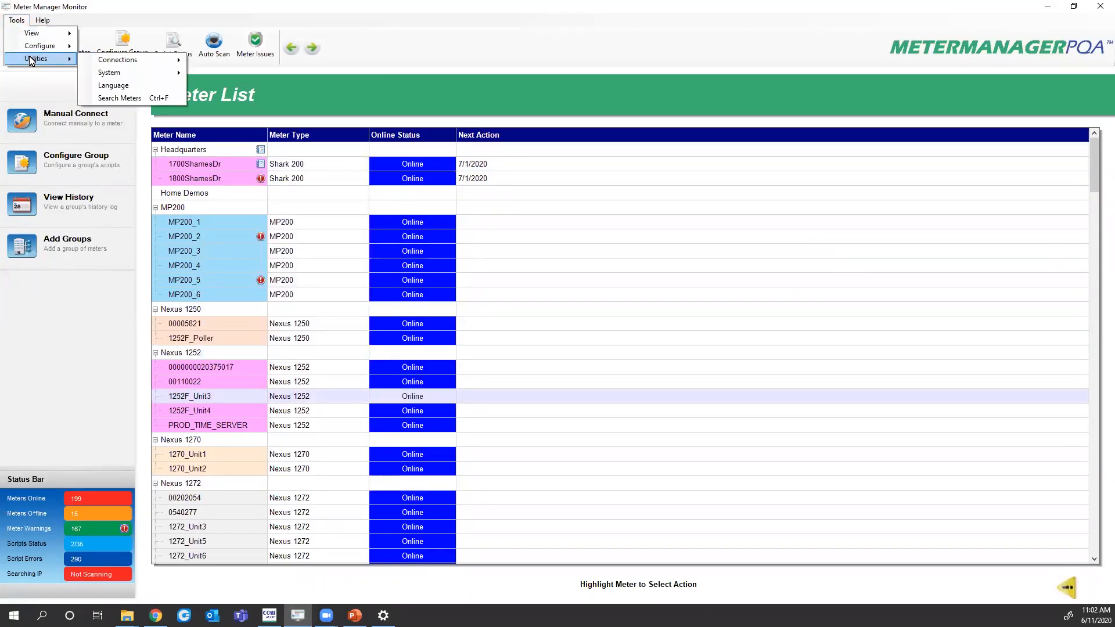
{"action": "mouse_move", "coordinate": [139, 60]}
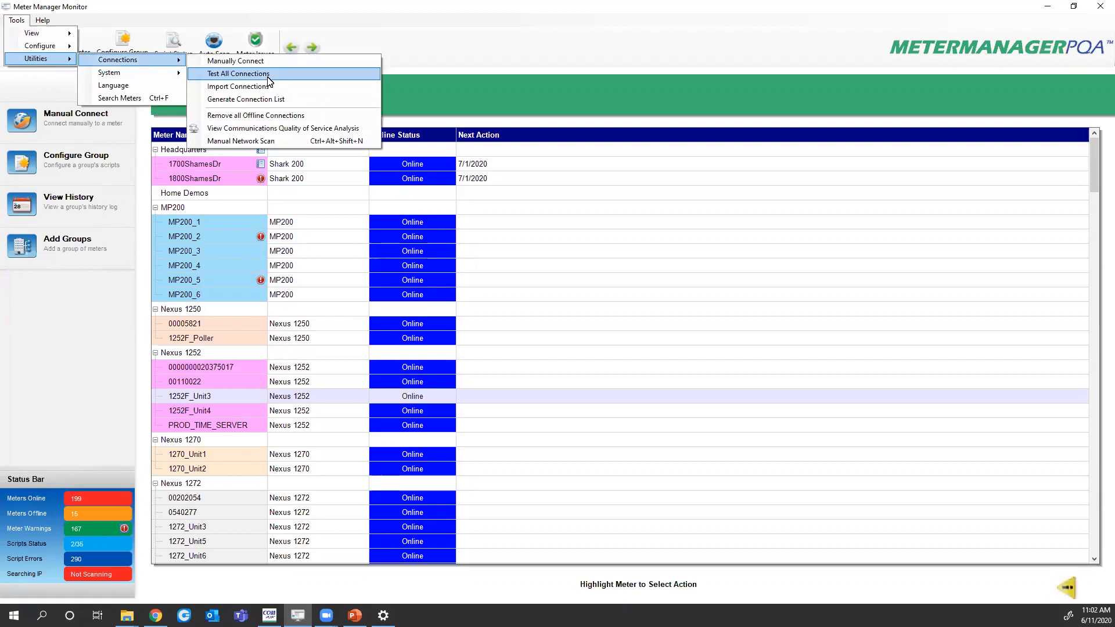
{"action": "left_click", "coordinate": [288, 129]}
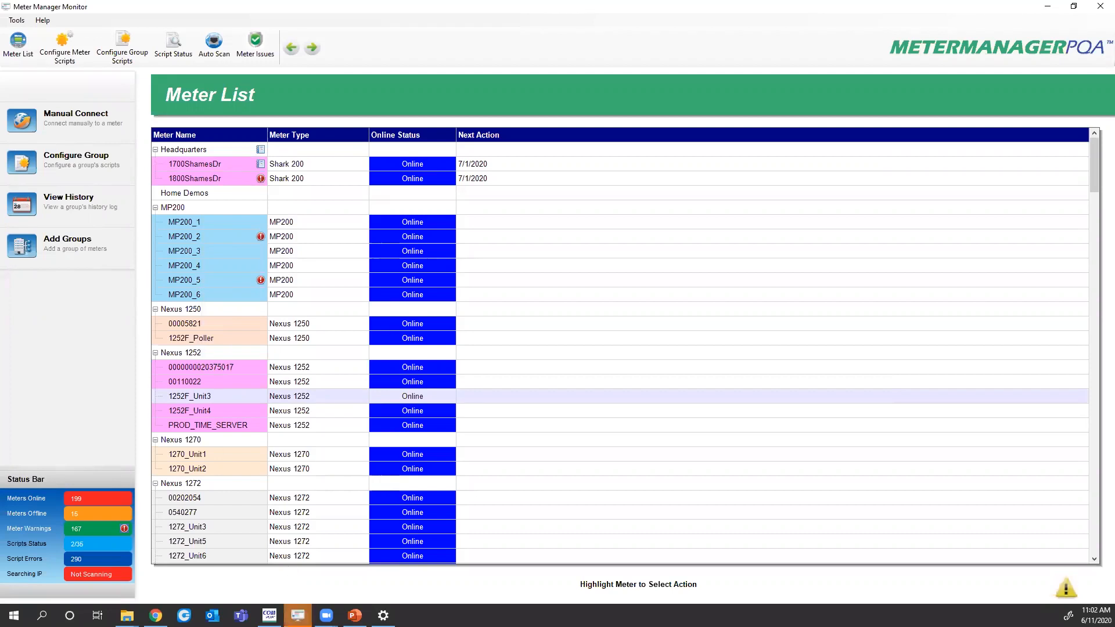
Bring the Communications Quality of Service Analysis window forward and nudge it up-left
{"action": "mouse_move", "coordinate": [298, 615]}
{"action": "left_click", "coordinate": [388, 559]}
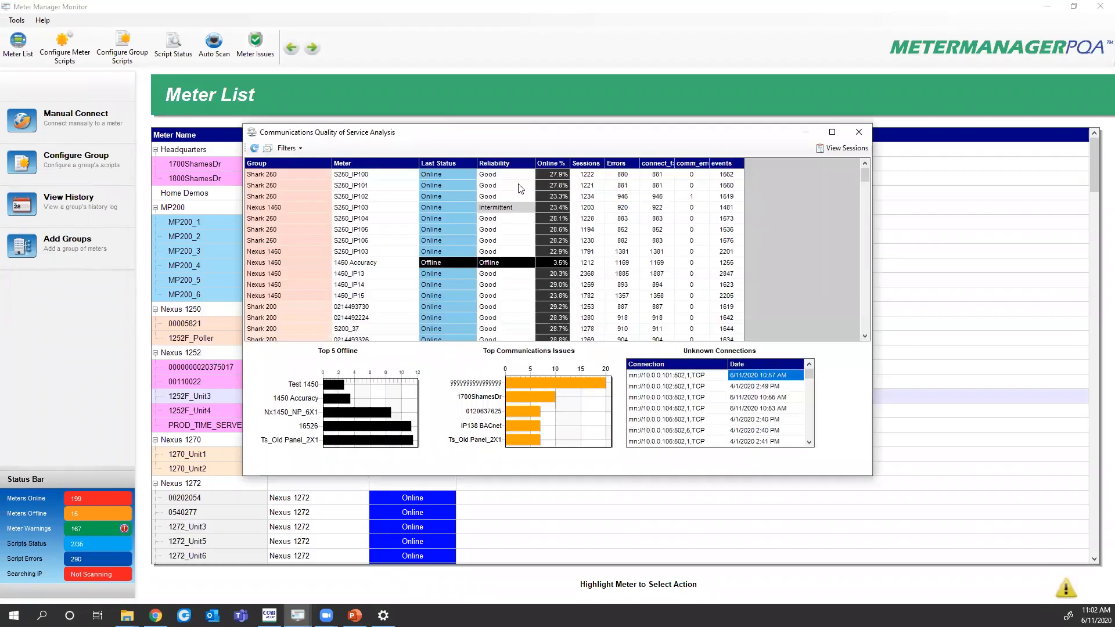
{"action": "left_click_drag", "start_coordinate": [511, 139], "coordinate": [425, 91]}
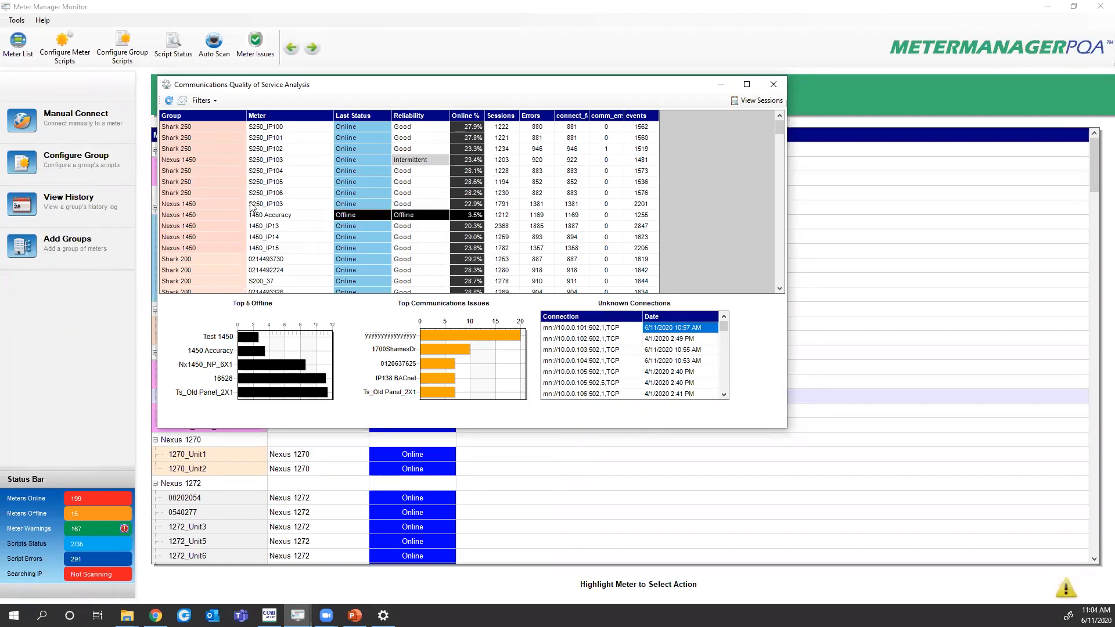
Load S250_IP100's analysis (27.9% online, 880 TCP issues) and open its connection sessions
{"action": "left_click", "coordinate": [281, 127]}
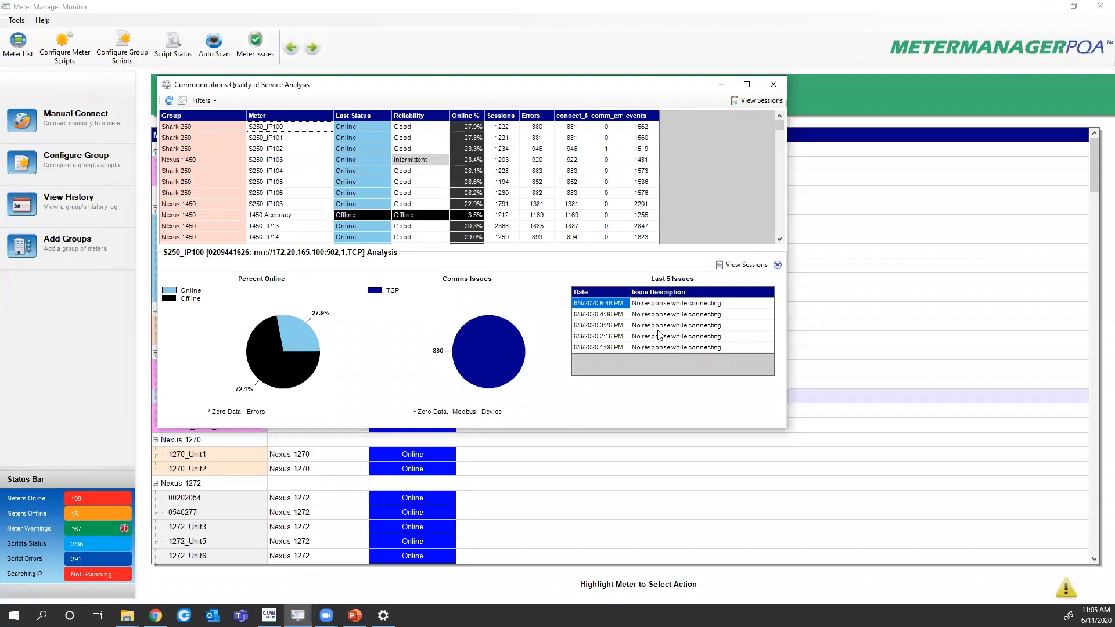
{"action": "left_click", "coordinate": [730, 269]}
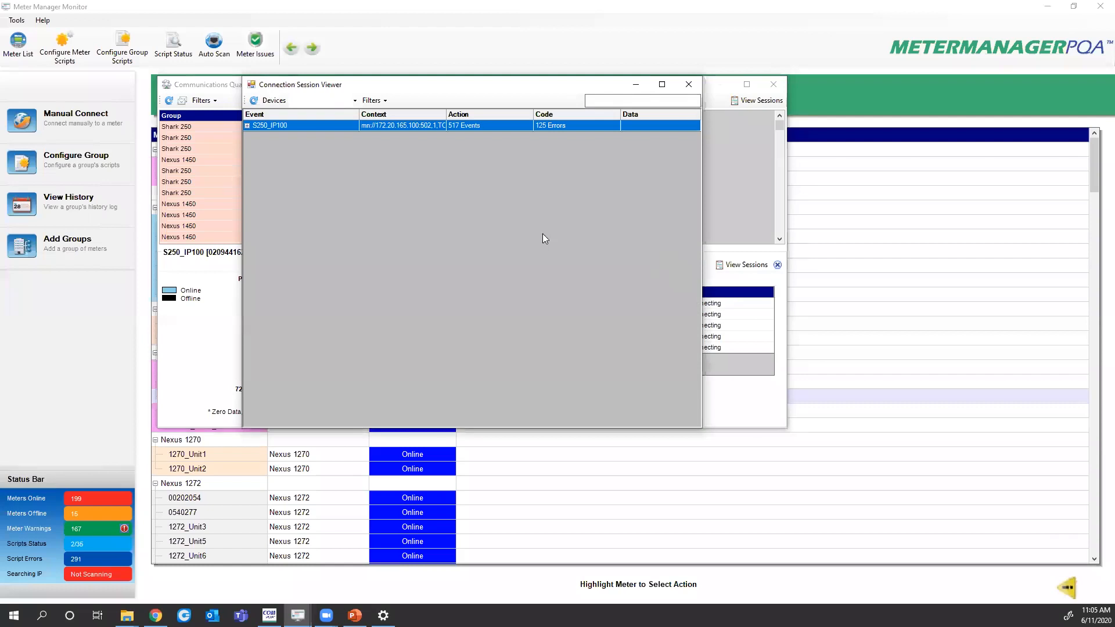
Expand S250_IP100's 09:38:33 and 23:24:40 sessions, collapse them again, and close the viewer
{"action": "left_click", "coordinate": [247, 125]}
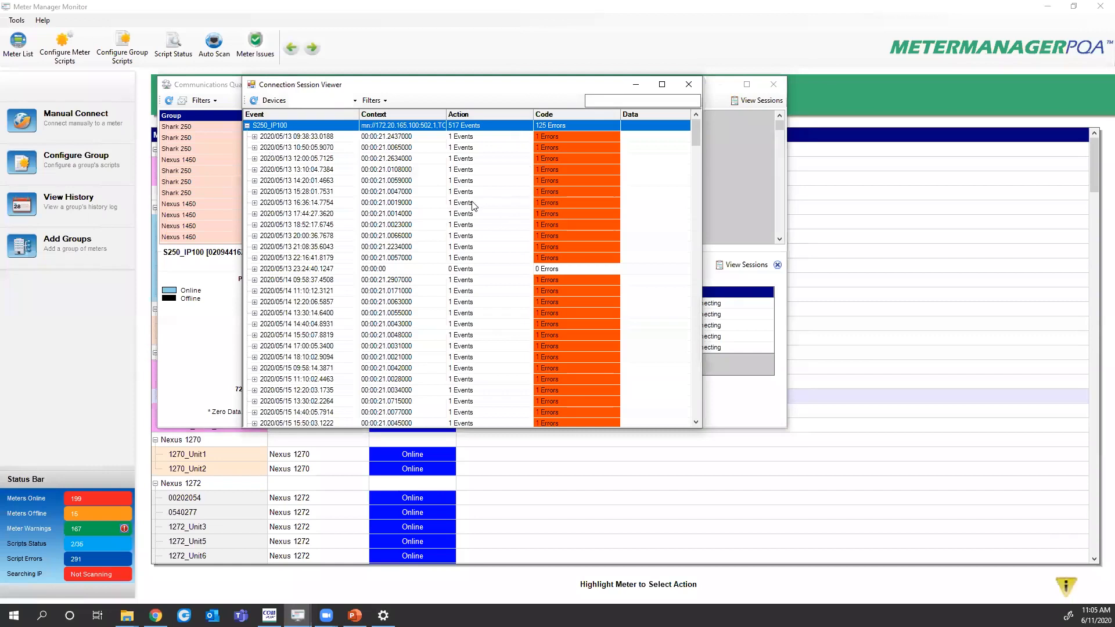
{"action": "left_click", "coordinate": [254, 138]}
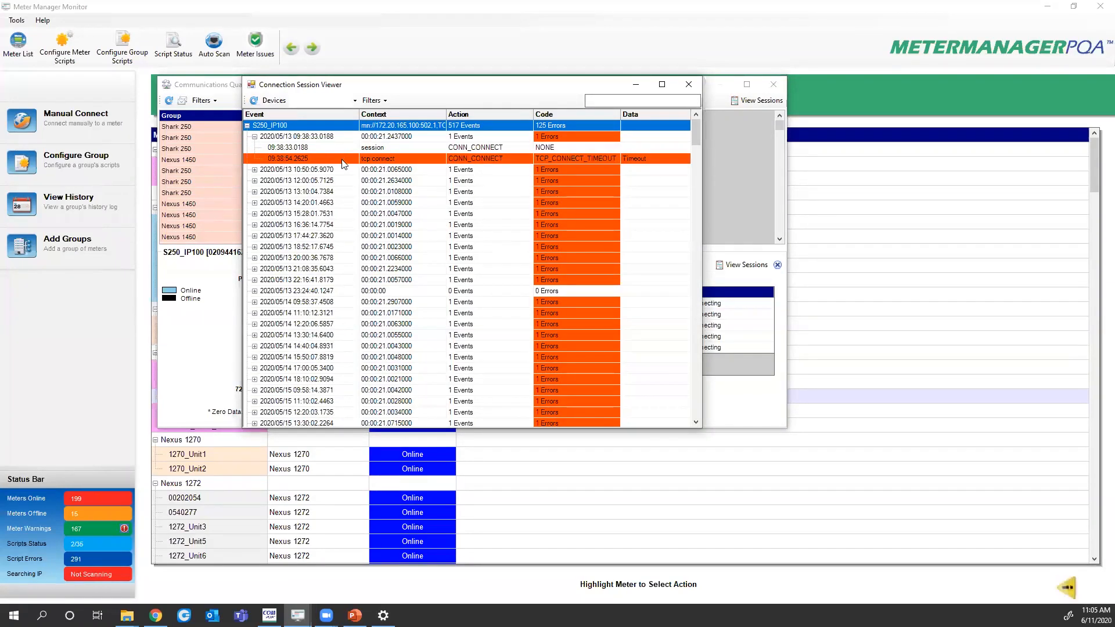
{"action": "left_click", "coordinate": [254, 291]}
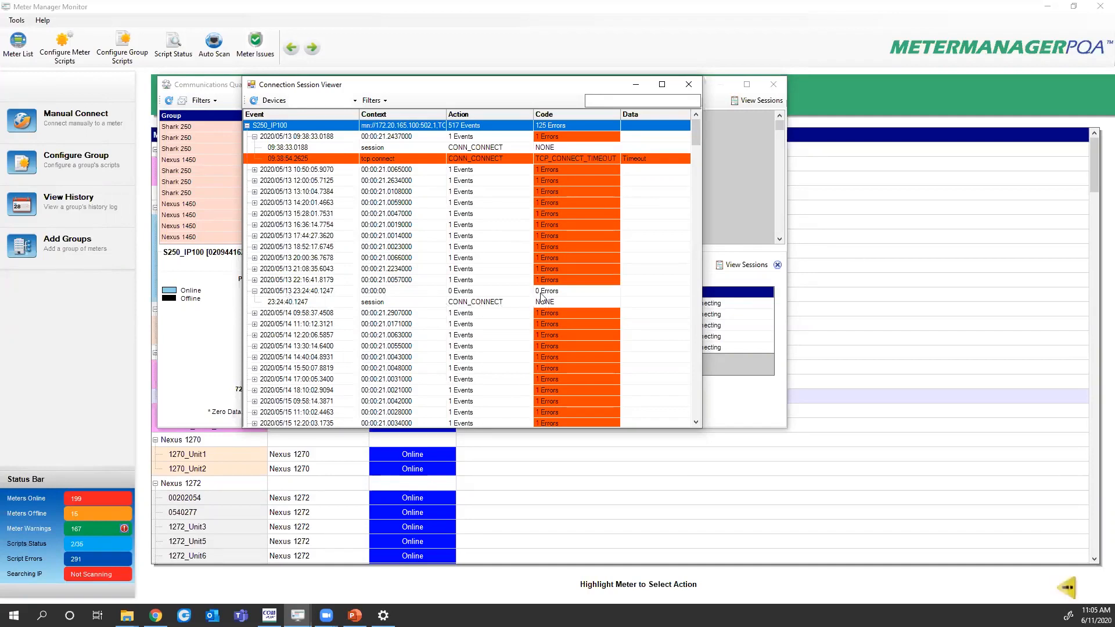
{"action": "left_click", "coordinate": [254, 291]}
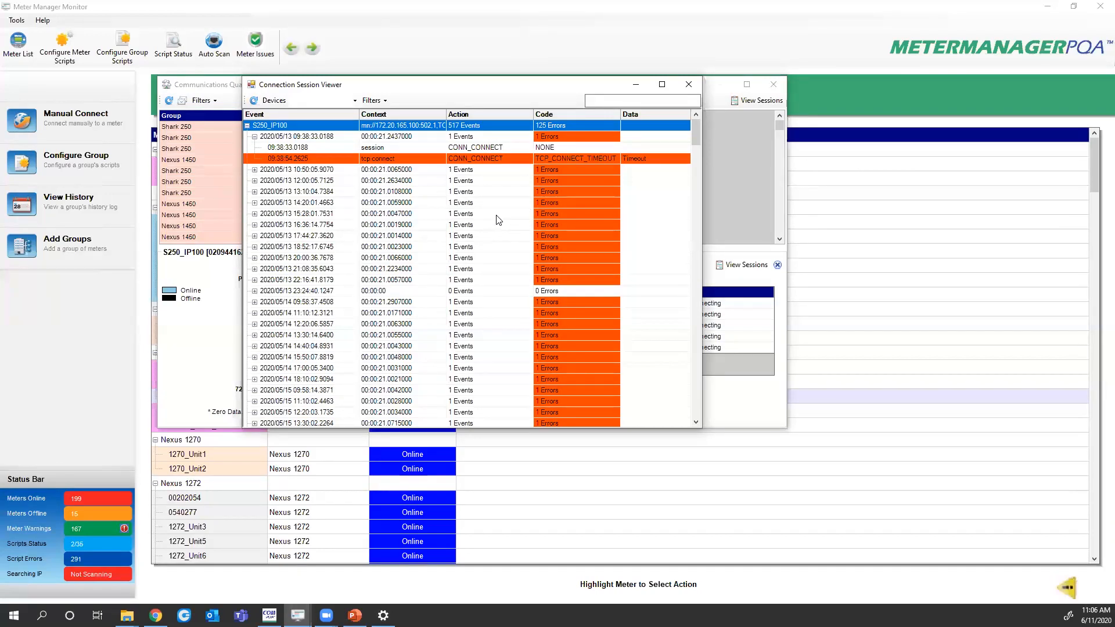
{"action": "left_click", "coordinate": [254, 137]}
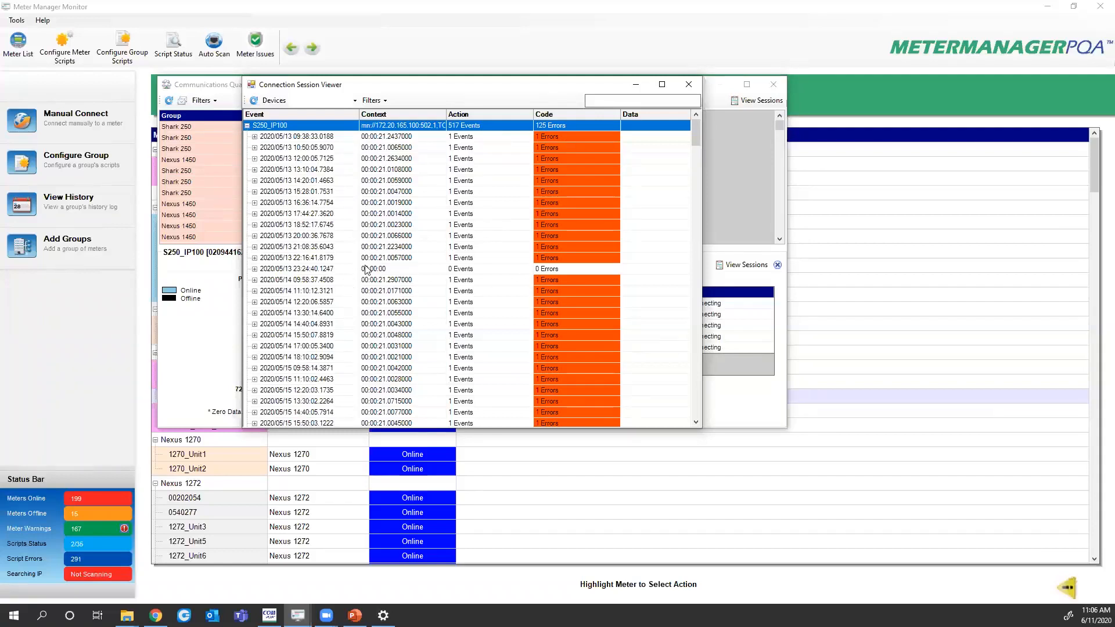
{"action": "left_click", "coordinate": [690, 86]}
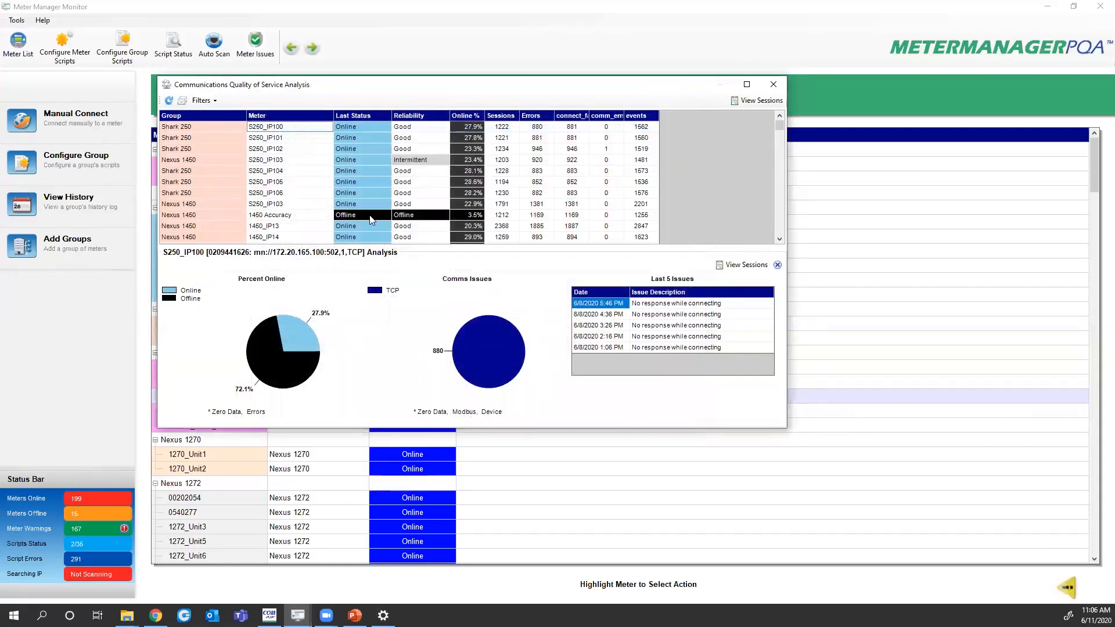
Add the Show Comm Counts and Show Errors Counts columns via the Filters menu
{"action": "left_click", "coordinate": [216, 101]}
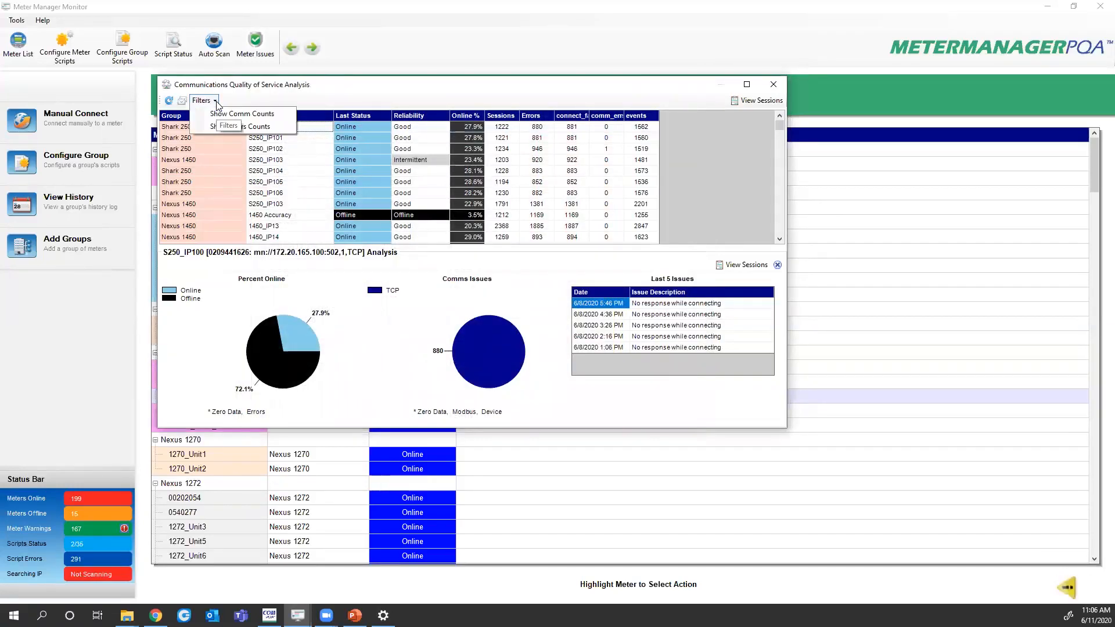
{"action": "left_click", "coordinate": [242, 115]}
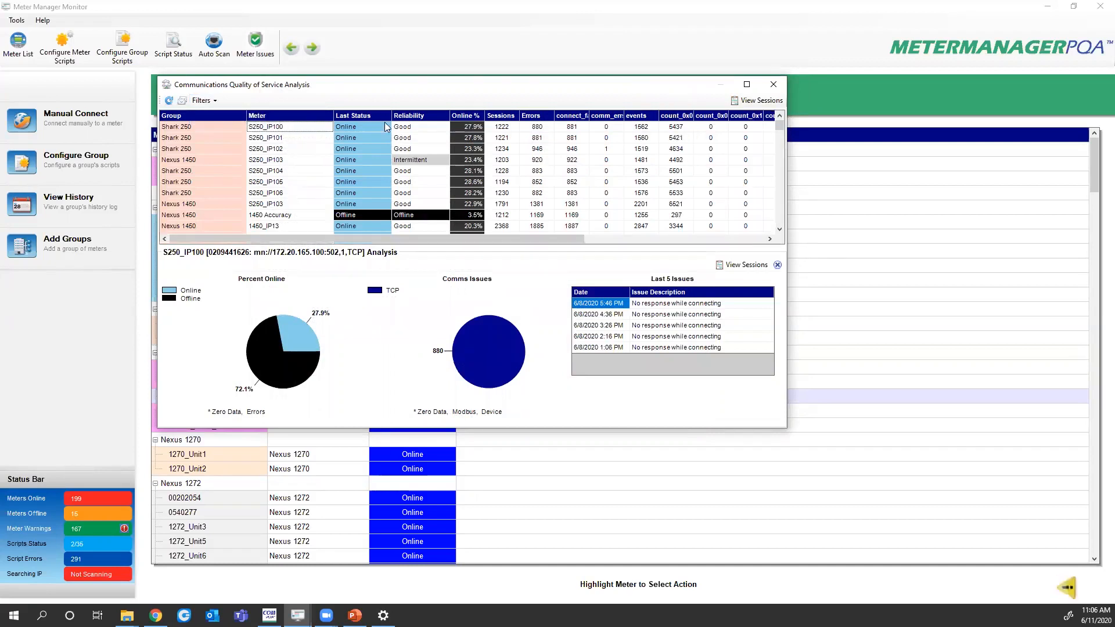
{"action": "left_click", "coordinate": [204, 101]}
{"action": "left_click", "coordinate": [231, 133]}
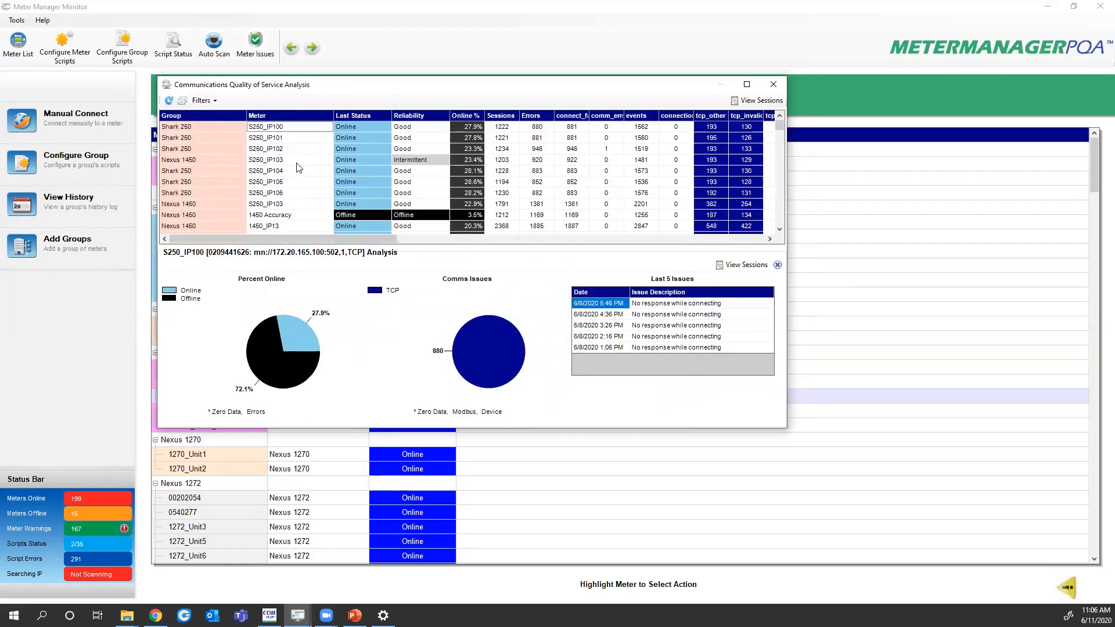
{"action": "left_click", "coordinate": [183, 102]}
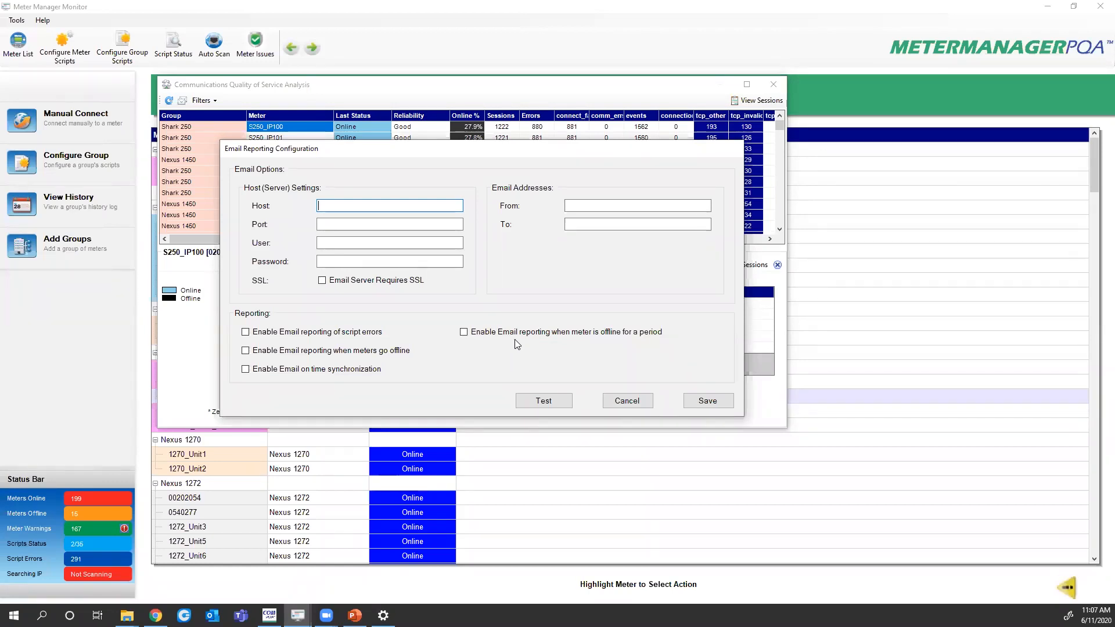
{"action": "left_click", "coordinate": [627, 400]}
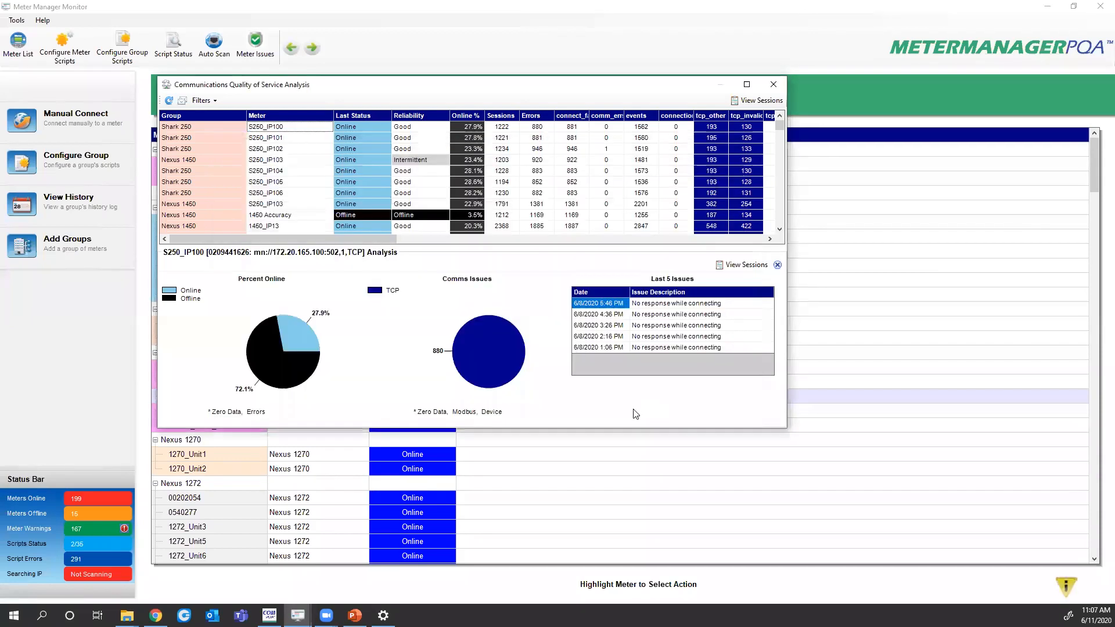
{"action": "left_click", "coordinate": [774, 85]}
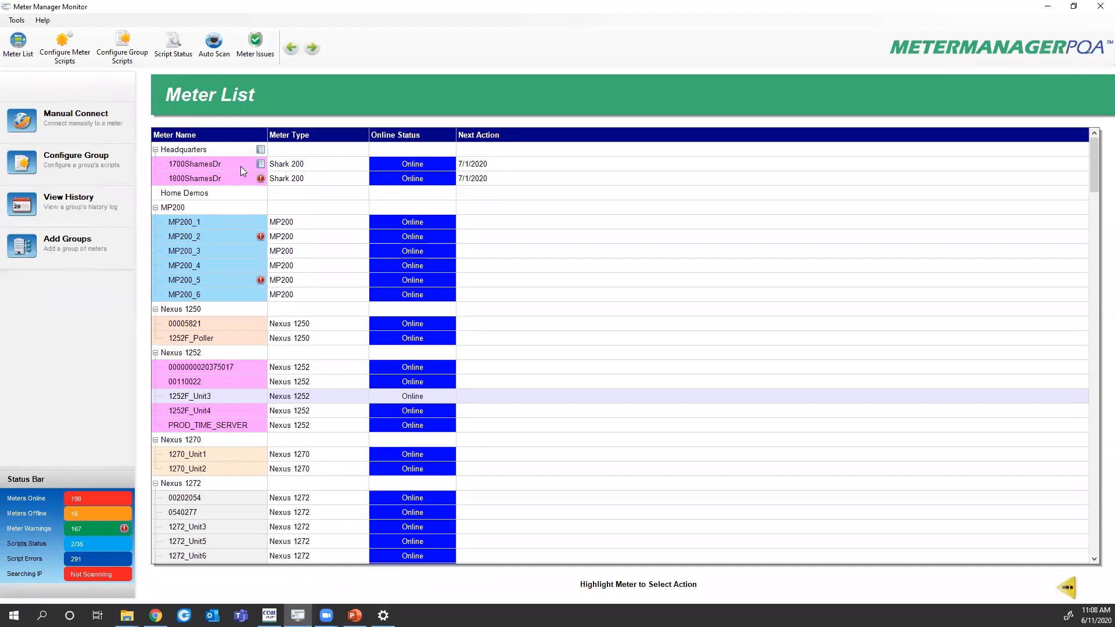
{"action": "right_click", "coordinate": [196, 151]}
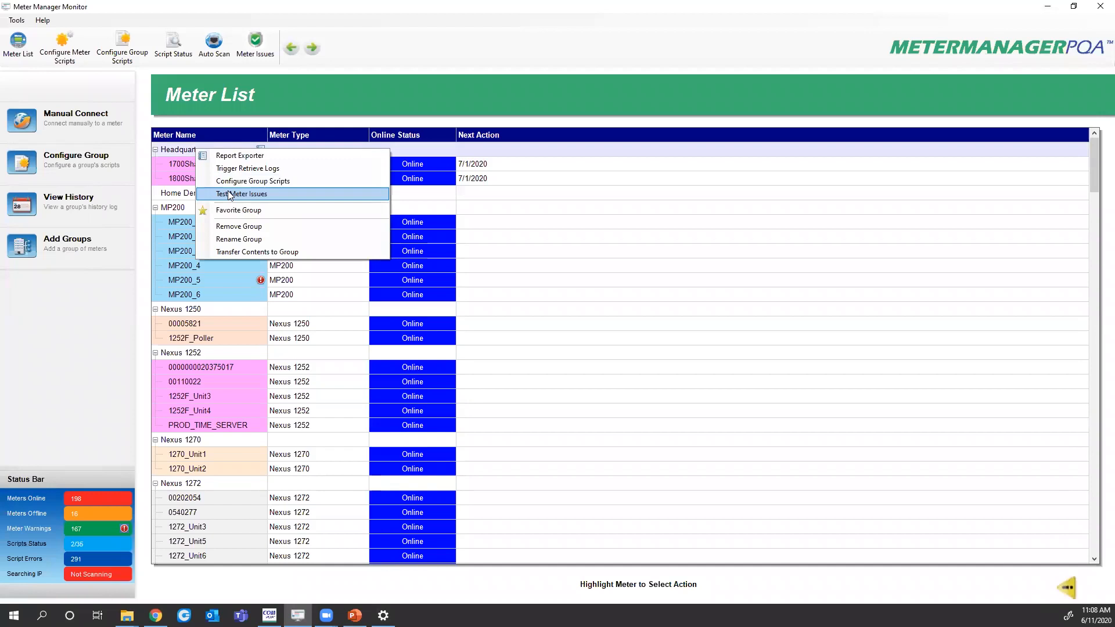
{"action": "left_click", "coordinate": [187, 163]}
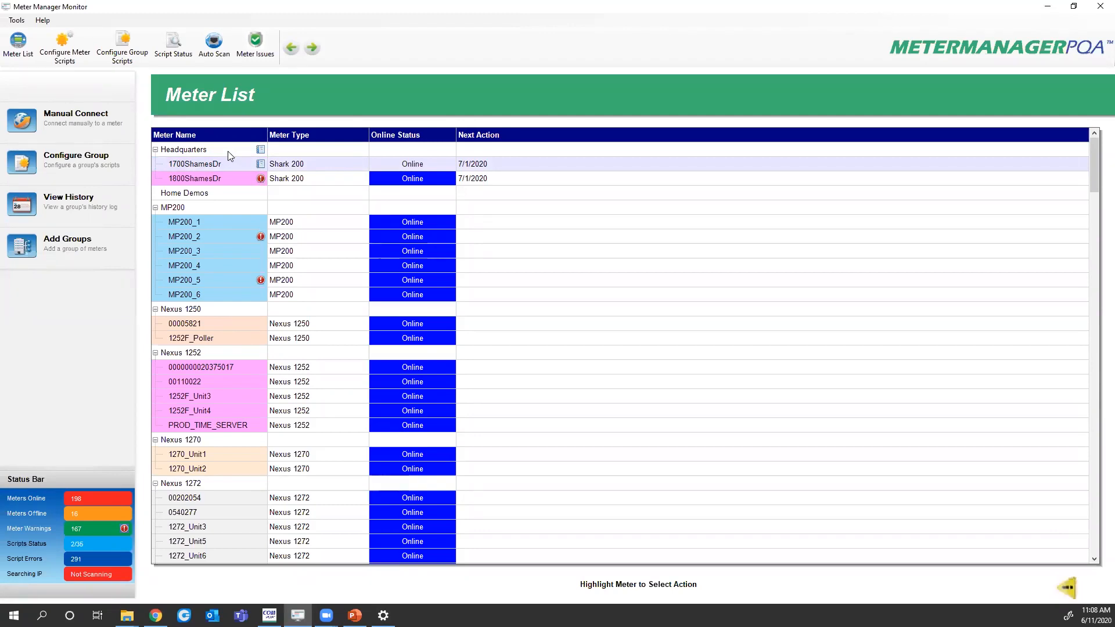
Open the Headquarters group's Report Exporter with the Headquarters Weekly Report template
{"action": "right_click", "coordinate": [209, 152]}
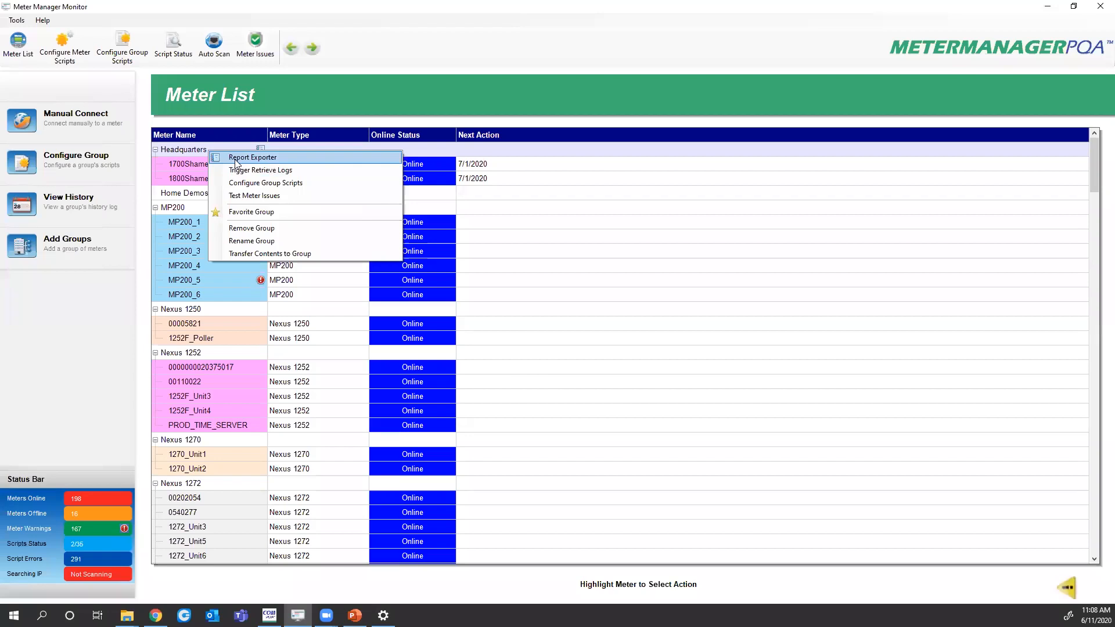
{"action": "left_click", "coordinate": [237, 159]}
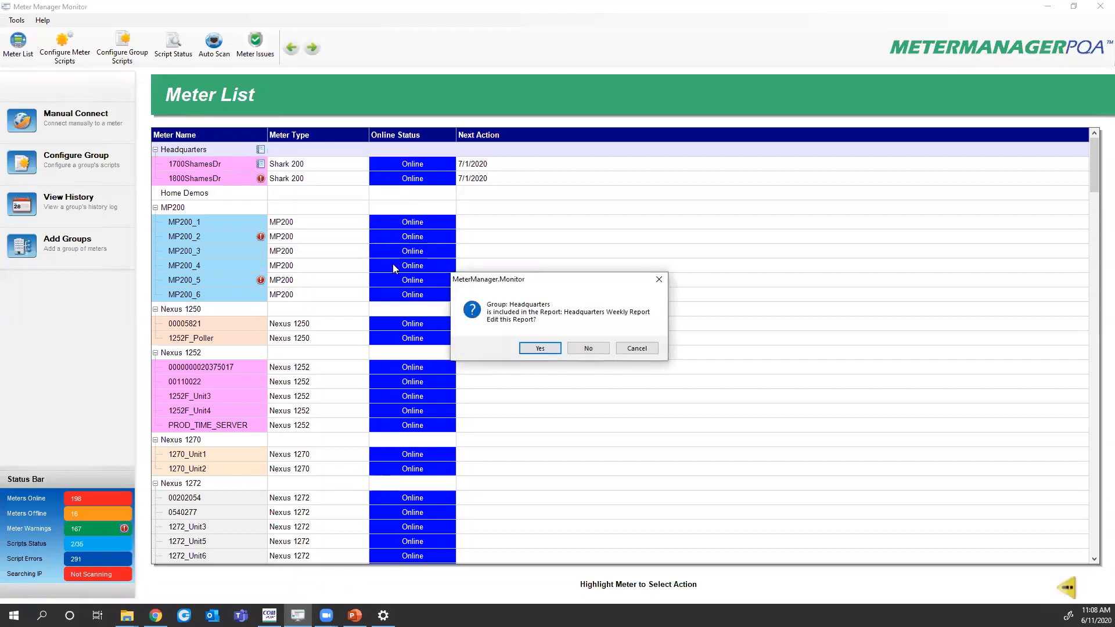
{"action": "left_click", "coordinate": [541, 348]}
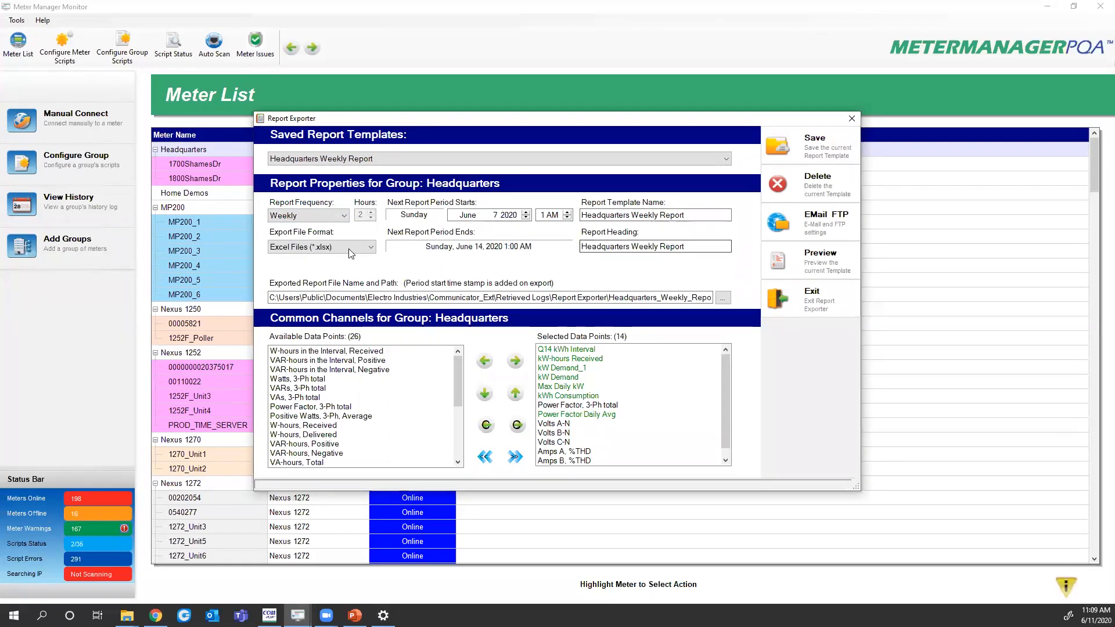
Change the Headquarters report's export file format to CSV Files (*.csv)
{"action": "left_click", "coordinate": [371, 248]}
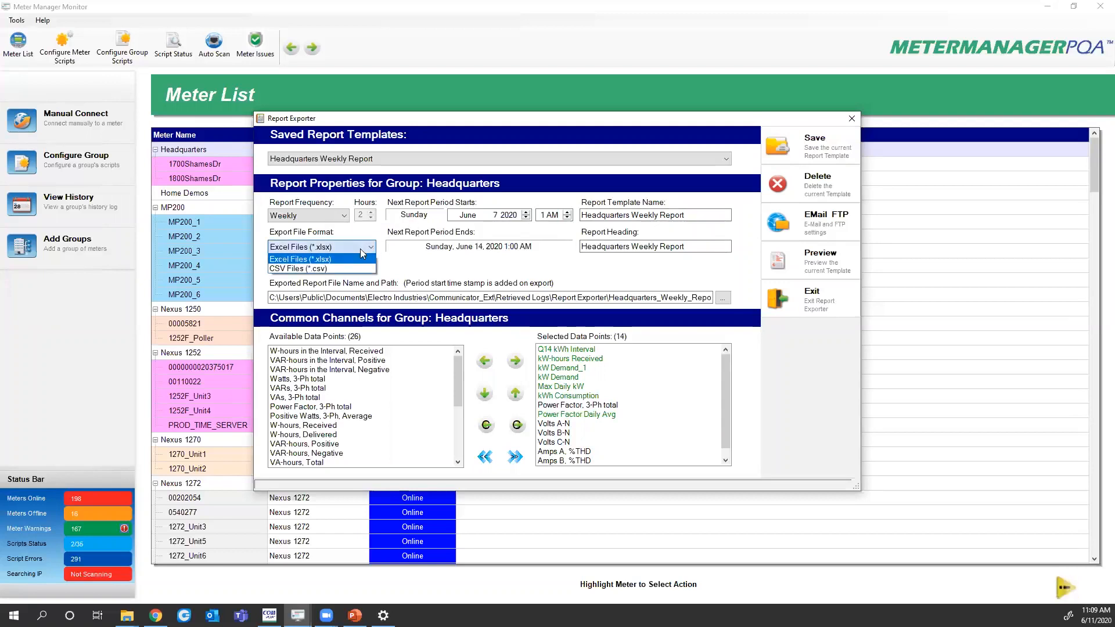
{"action": "left_click", "coordinate": [312, 269]}
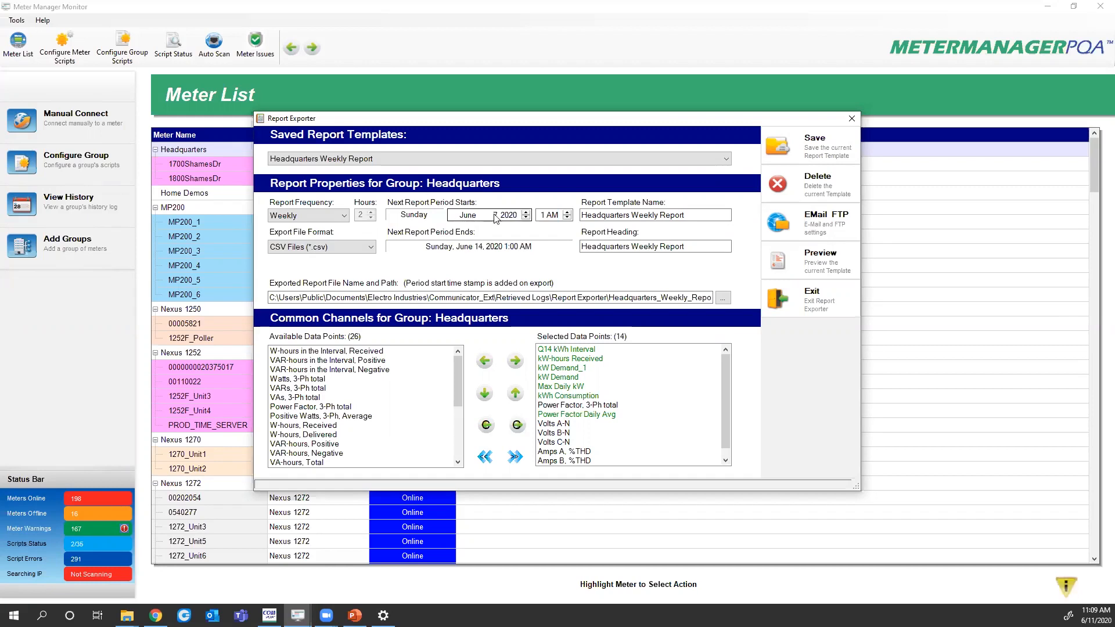
{"action": "left_click", "coordinate": [343, 216]}
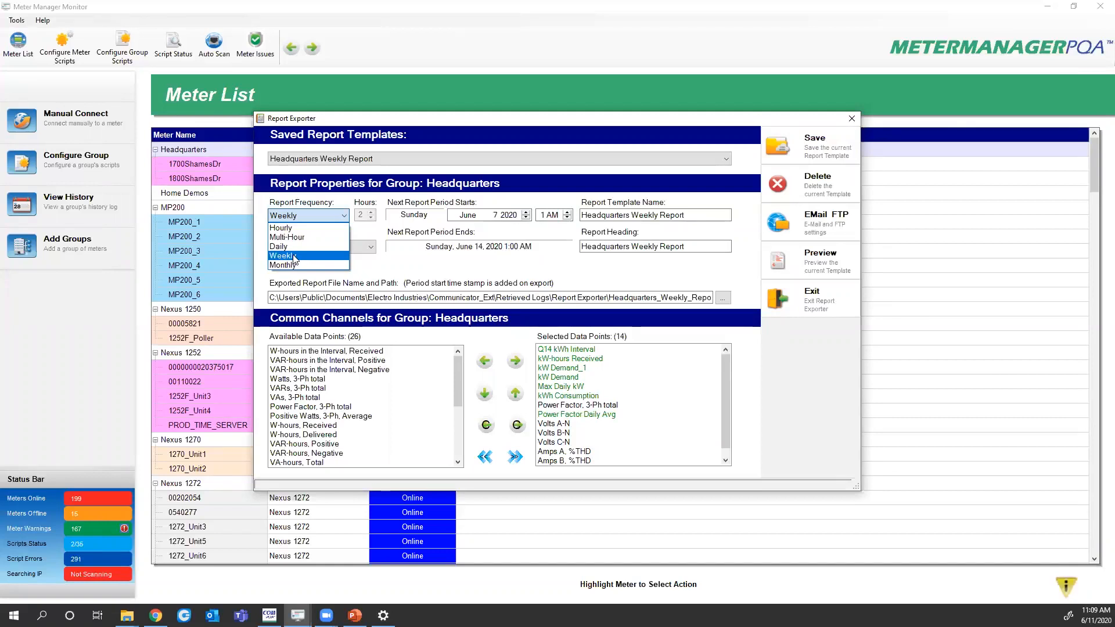
Keep Weekly frequency and start the next report period on Sunday, May 24, 2020
{"action": "left_click", "coordinate": [299, 259]}
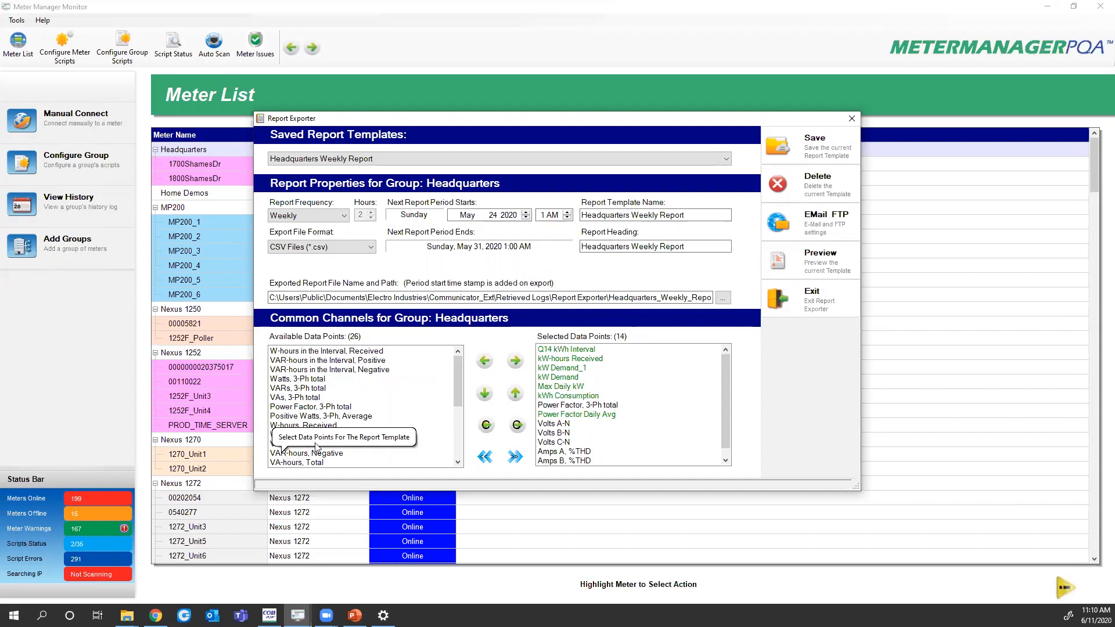
{"action": "left_click", "coordinate": [452, 420]}
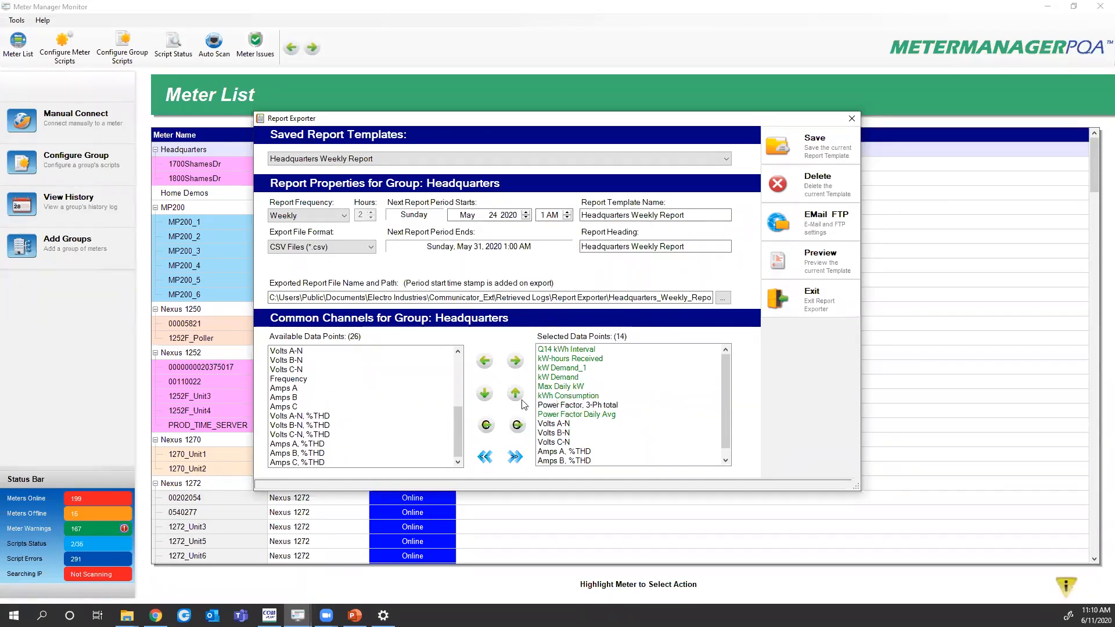
Clear all selected data points, then add only W-hours in the Interval, Received
{"action": "left_click_drag", "start_coordinate": [457, 436], "coordinate": [459, 375]}
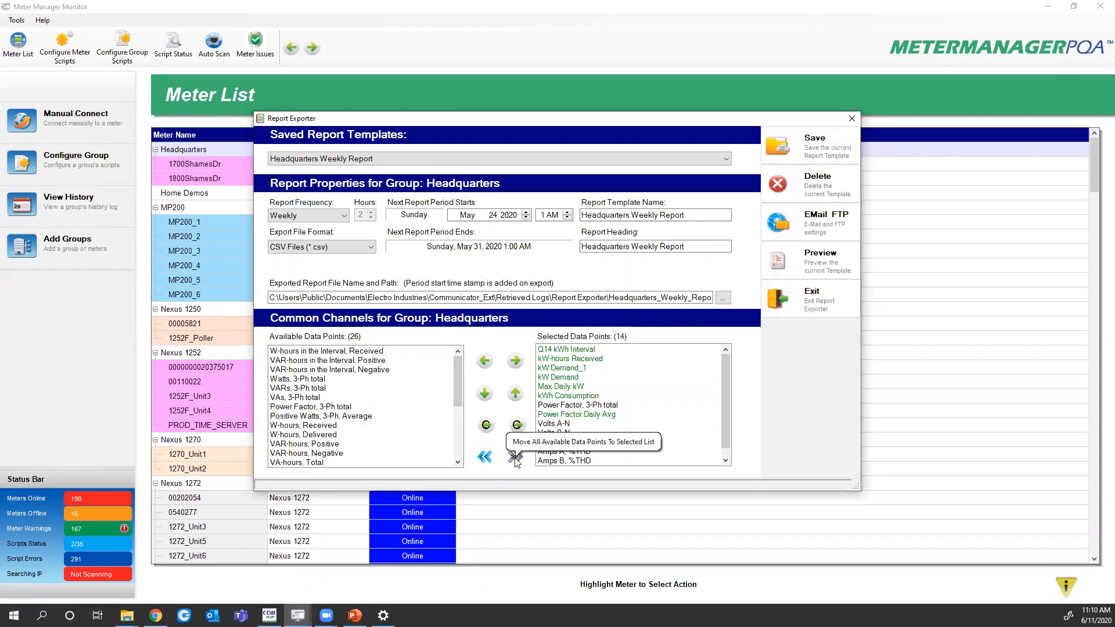
{"action": "left_click", "coordinate": [514, 458]}
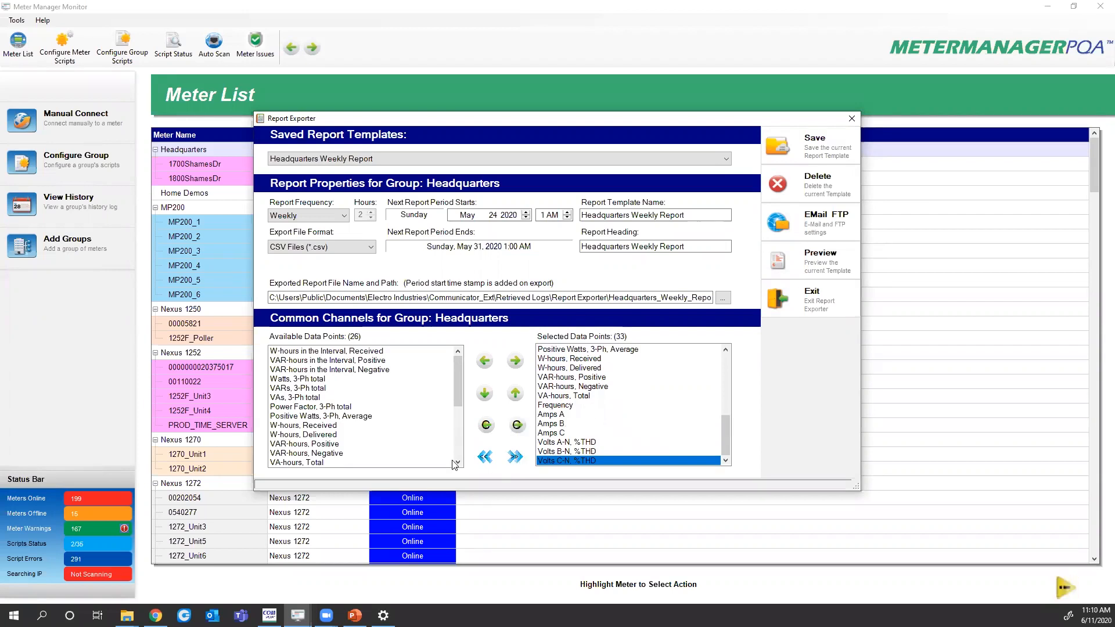
{"action": "left_click", "coordinate": [484, 457]}
{"action": "left_click_drag", "start_coordinate": [457, 435], "coordinate": [473, 358]}
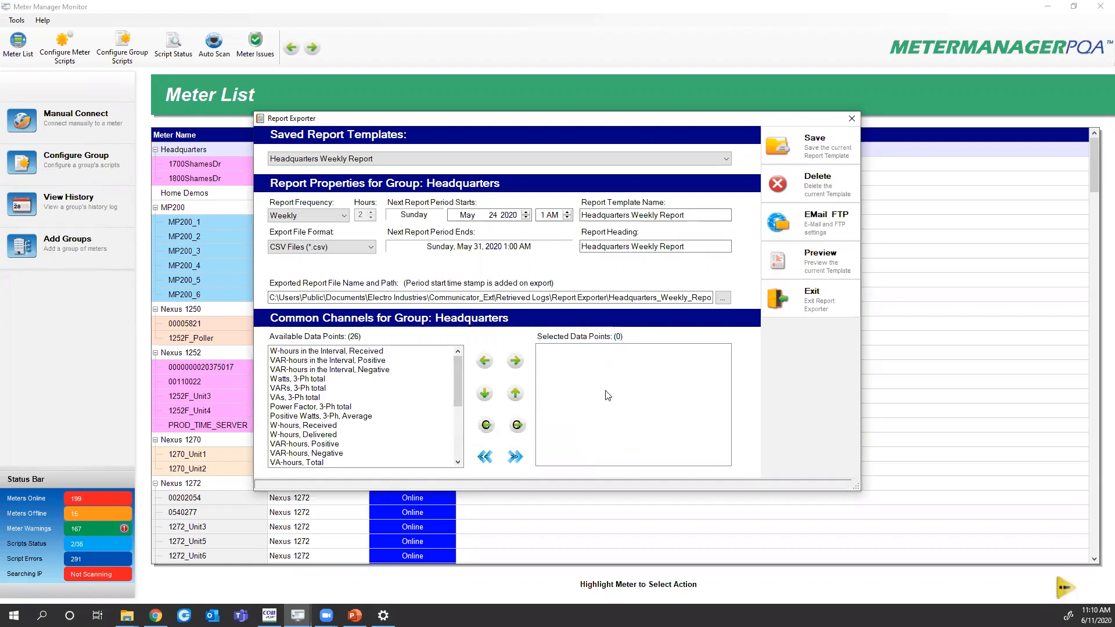
{"action": "double_click", "coordinate": [314, 351]}
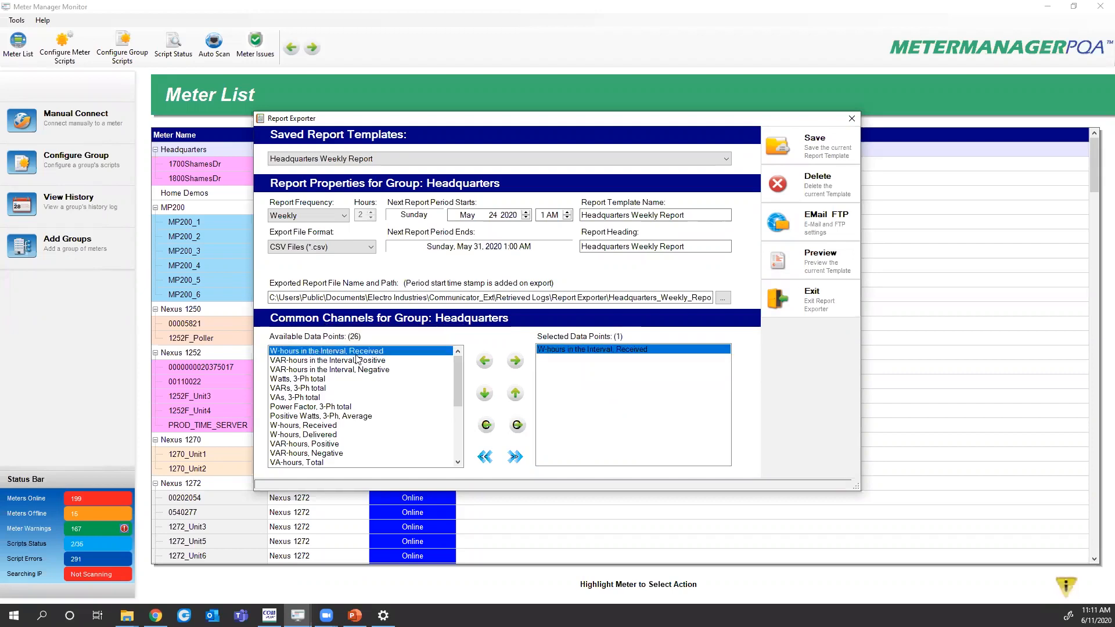
{"action": "left_click", "coordinate": [317, 361]}
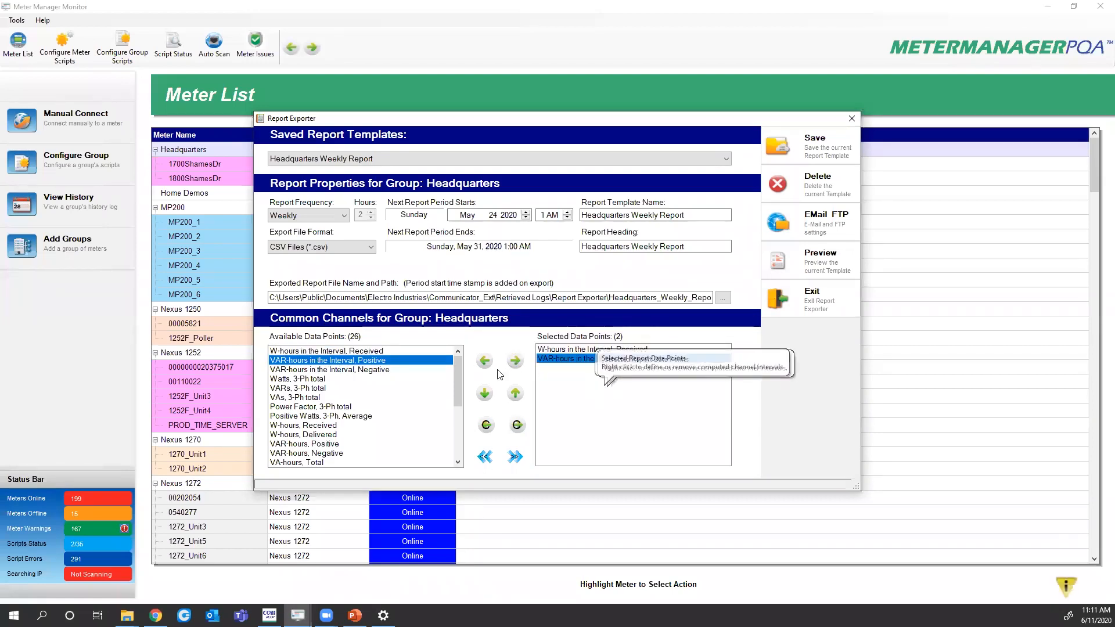
{"action": "left_click", "coordinate": [567, 350]}
{"action": "left_click", "coordinate": [484, 362]}
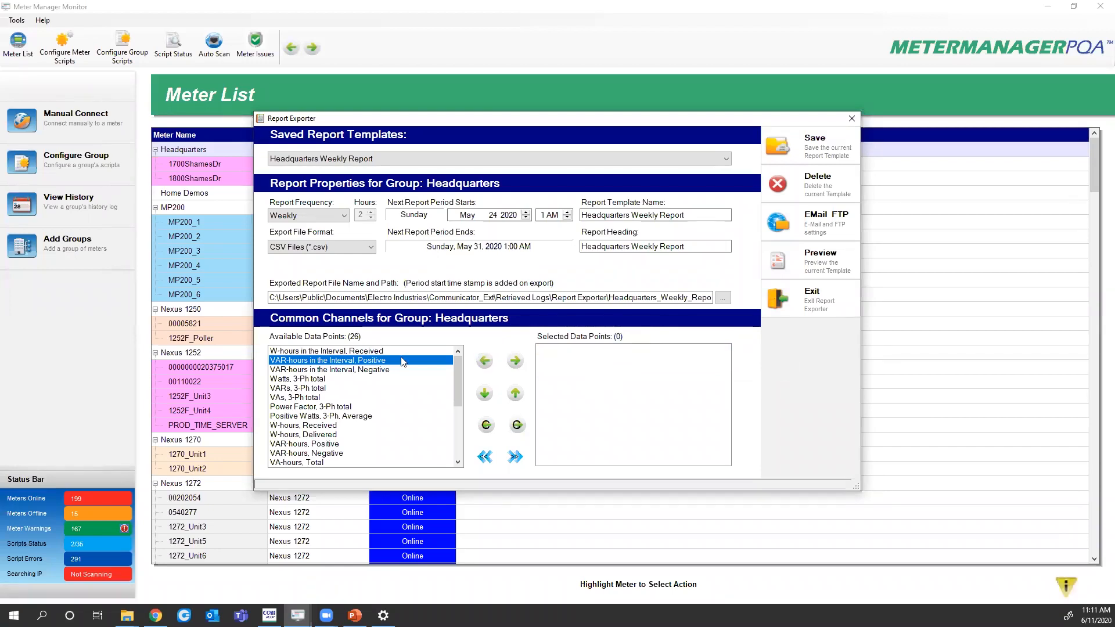
{"action": "double_click", "coordinate": [365, 351]}
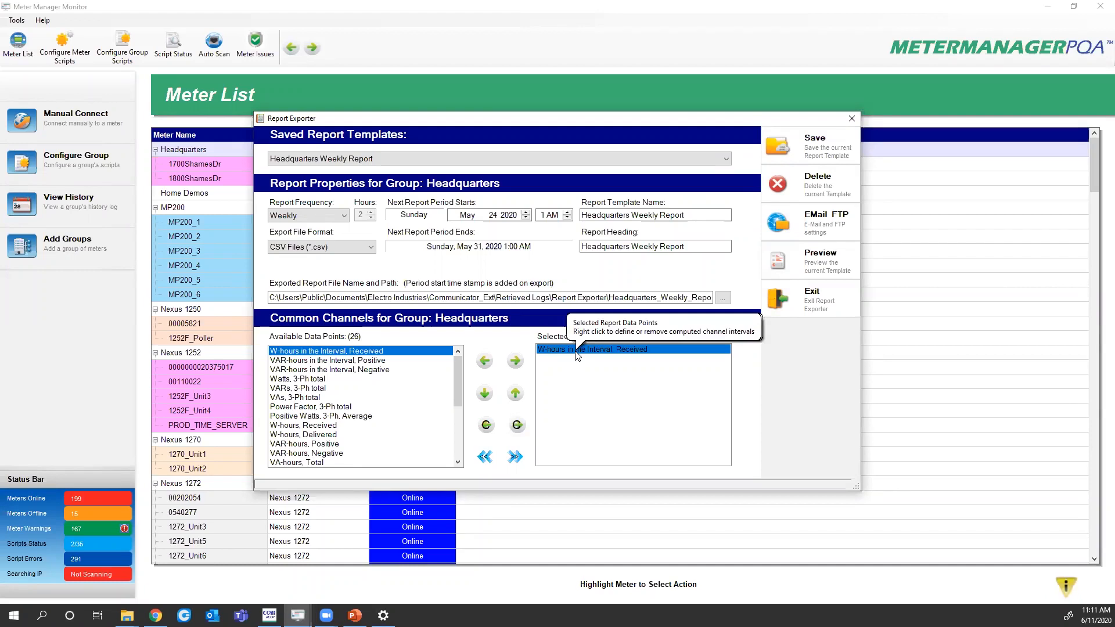
Create a computed channel from W-hours received and name it kWh Interval
{"action": "left_click", "coordinate": [518, 426]}
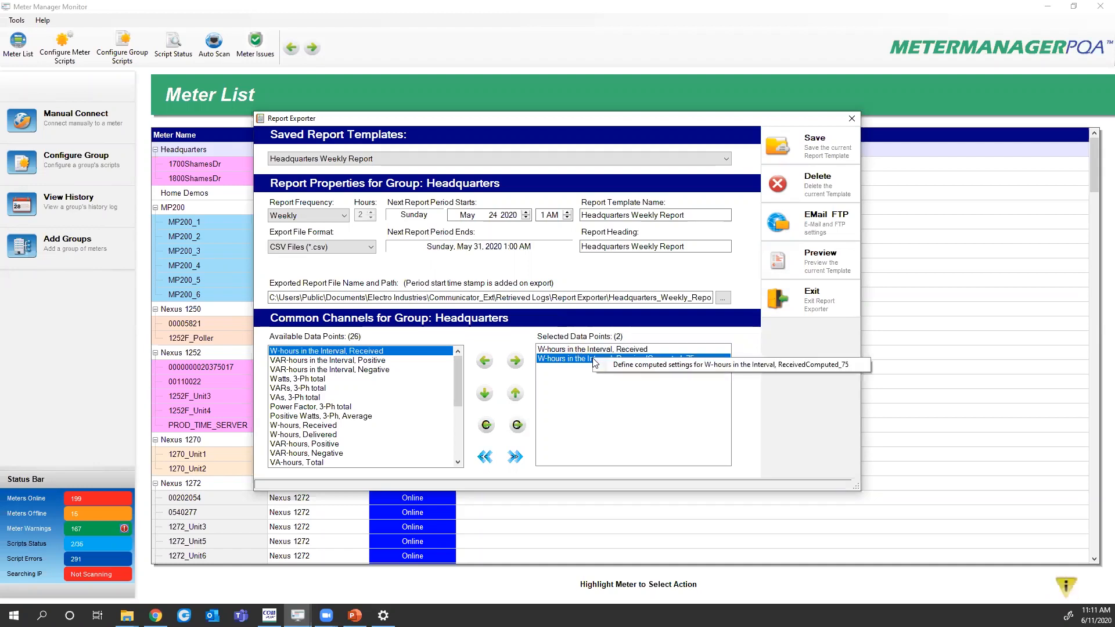
{"action": "double_click", "coordinate": [637, 371]}
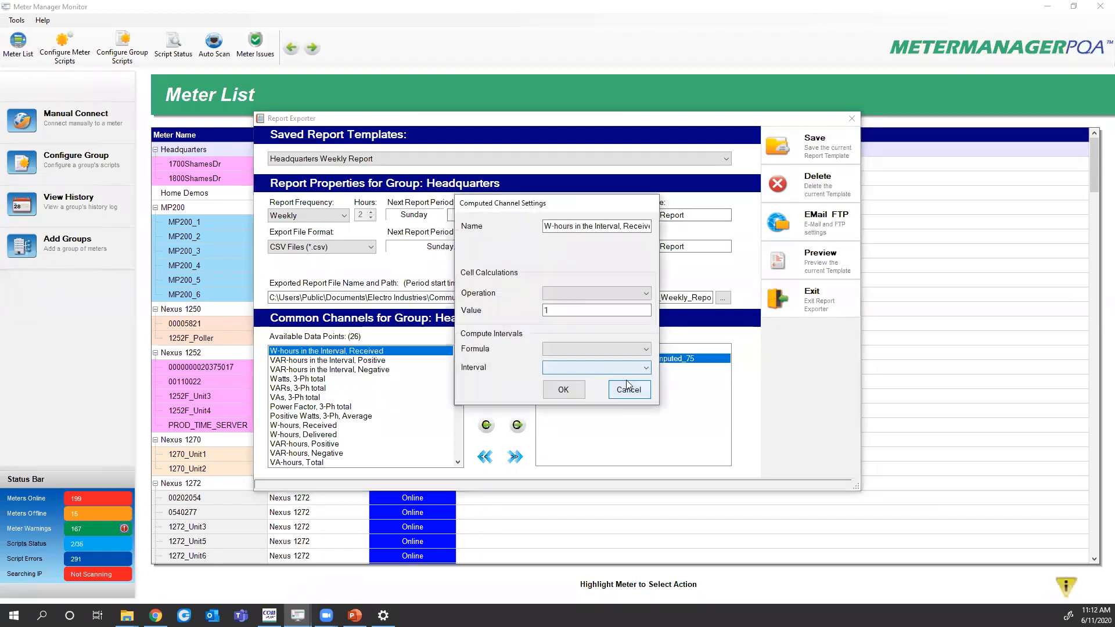
{"action": "left_click_drag", "start_coordinate": [551, 225], "coordinate": [700, 222]}
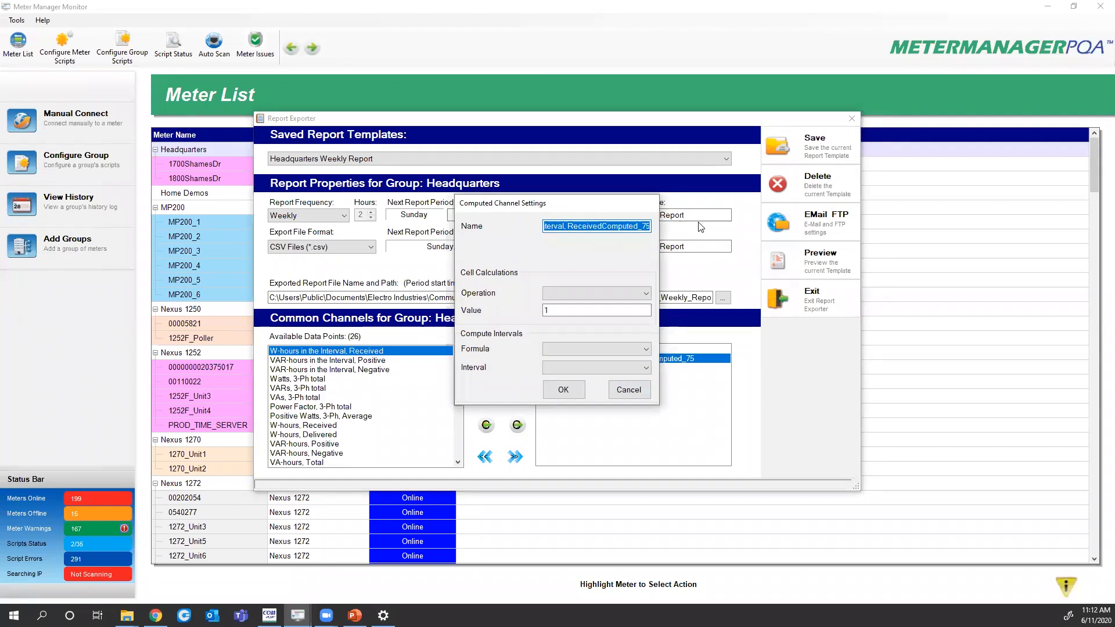
{"action": "type", "text": "kWh Interval"}
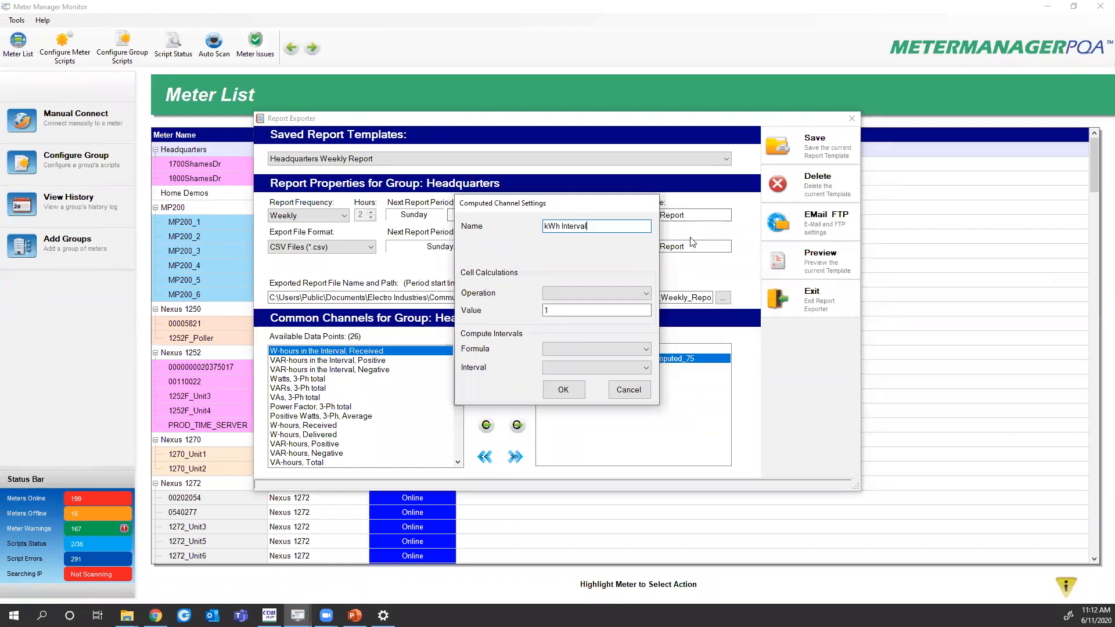
Make kWh Interval divide by 1000 and SUM over Daily intervals
{"action": "left_click", "coordinate": [563, 292]}
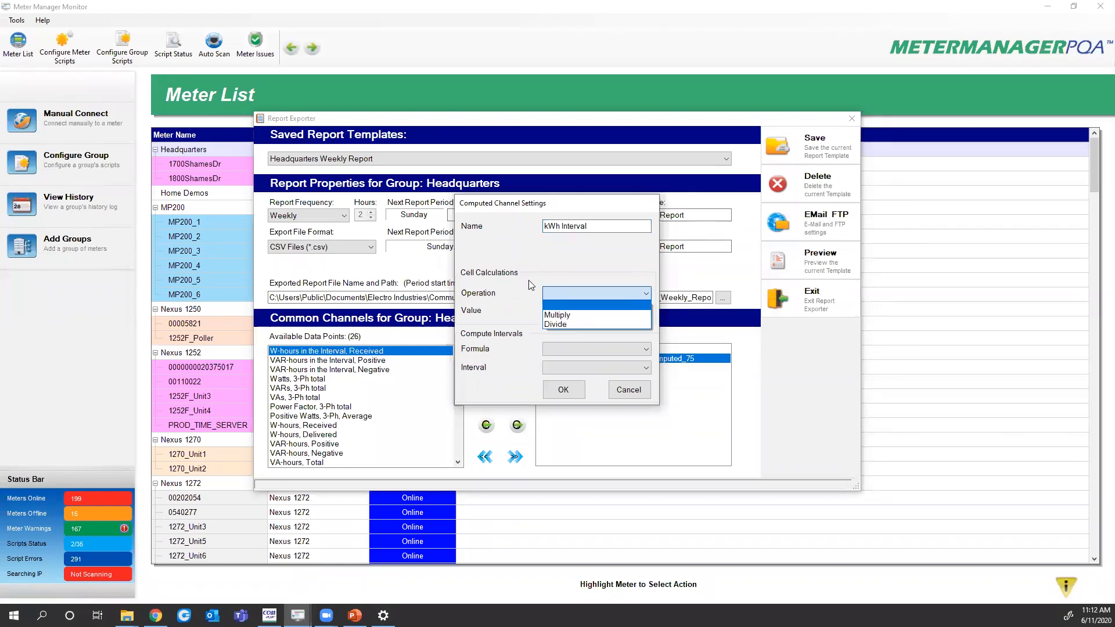
{"action": "left_click", "coordinate": [563, 323]}
{"action": "left_click", "coordinate": [568, 312]}
{"action": "type", "text": "1000"}
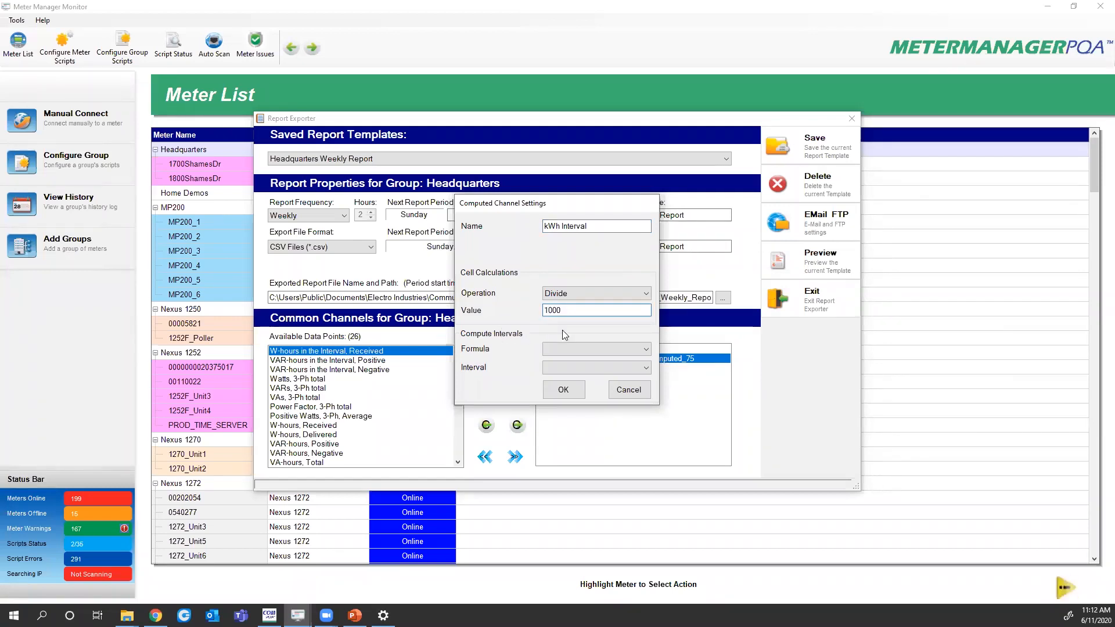
{"action": "left_click", "coordinate": [572, 350]}
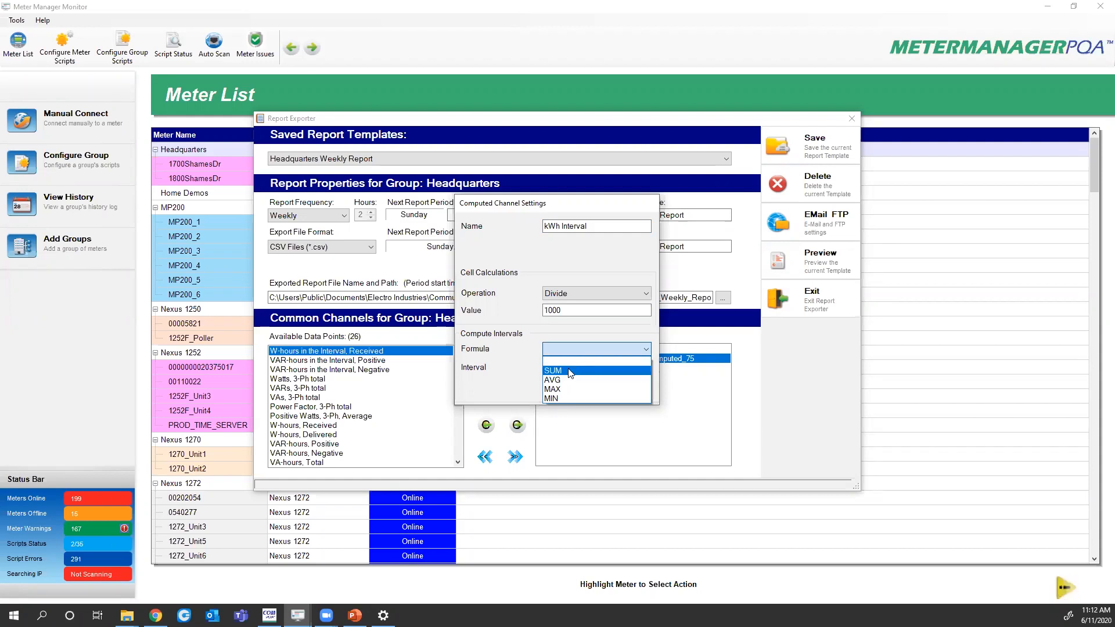
{"action": "left_click", "coordinate": [569, 371]}
{"action": "left_click", "coordinate": [564, 369]}
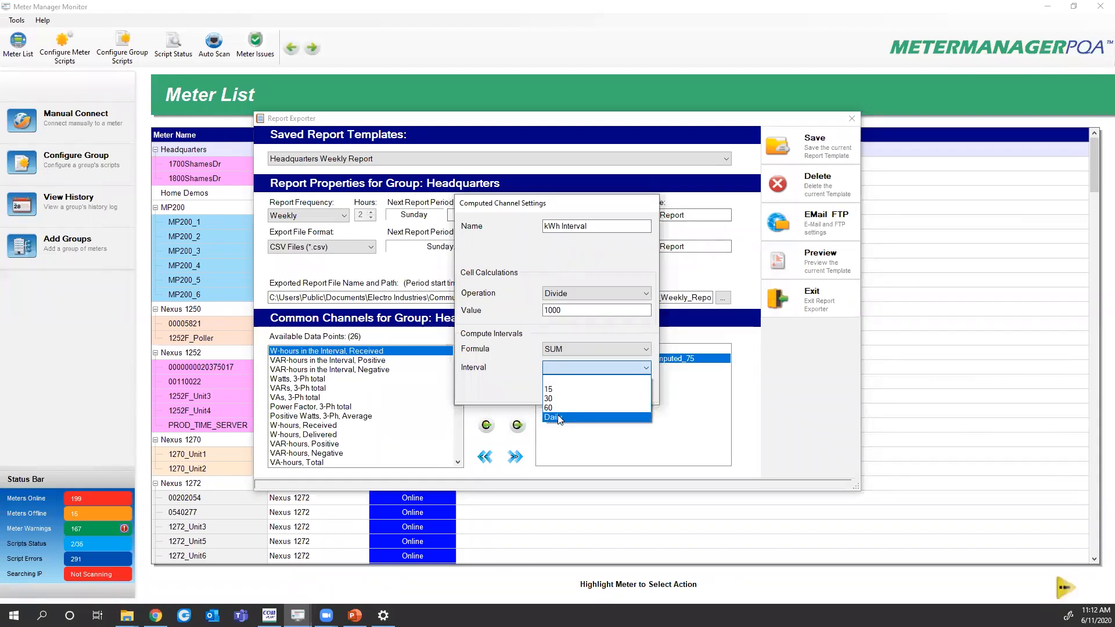
{"action": "left_click", "coordinate": [559, 418]}
{"action": "left_click", "coordinate": [564, 390]}
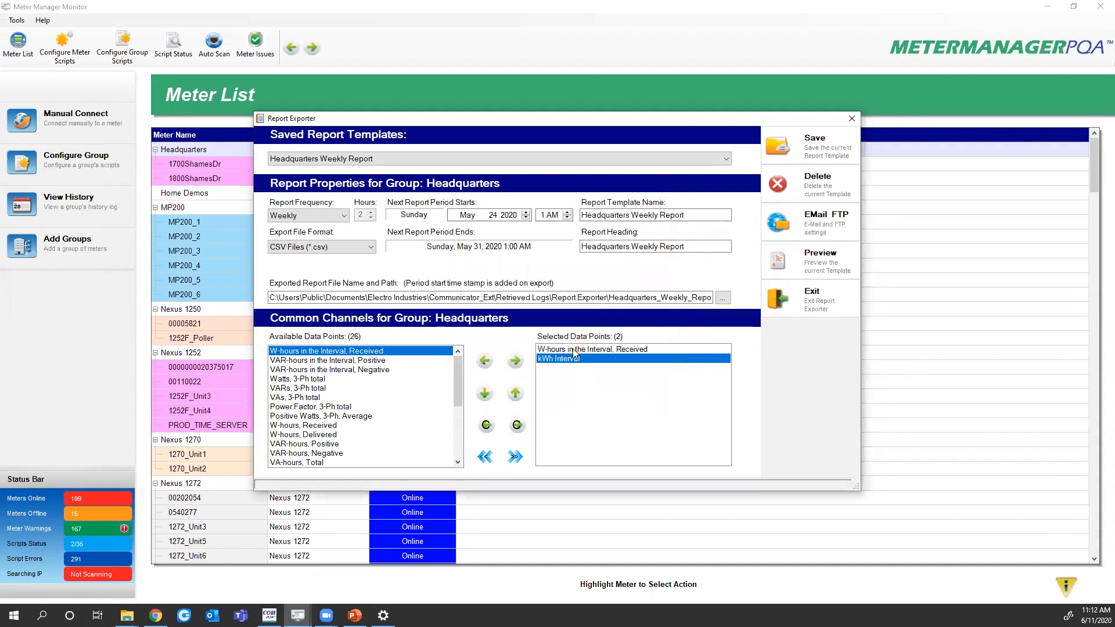
{"action": "left_click", "coordinate": [574, 350]}
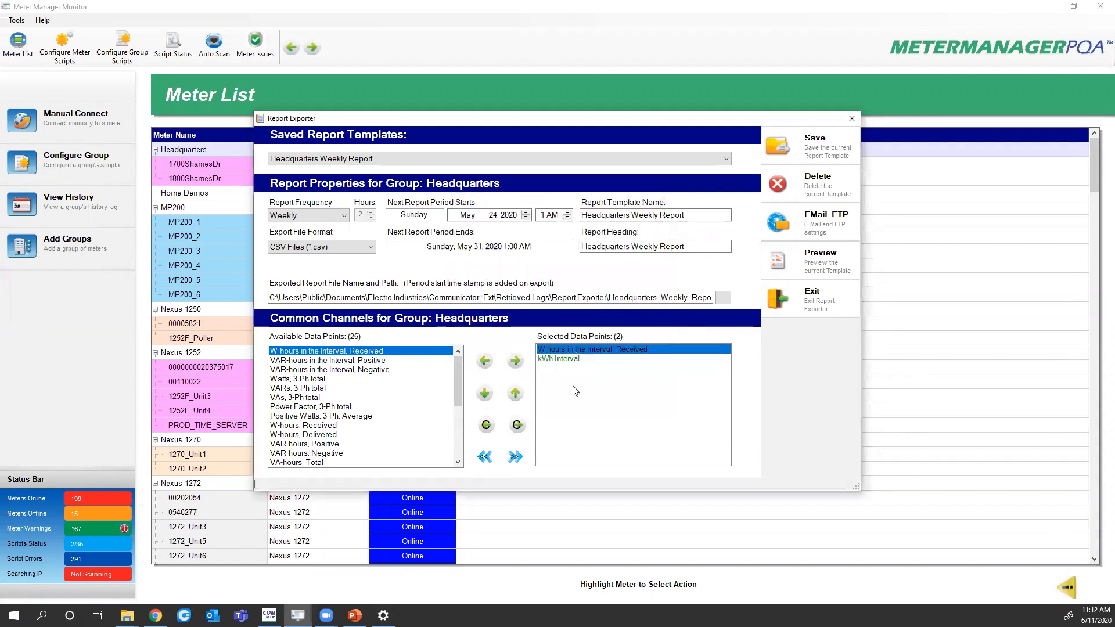
Create a second computed channel, kWh Interval 15 min, dividing W-hours received by 1000
{"action": "left_click", "coordinate": [518, 426]}
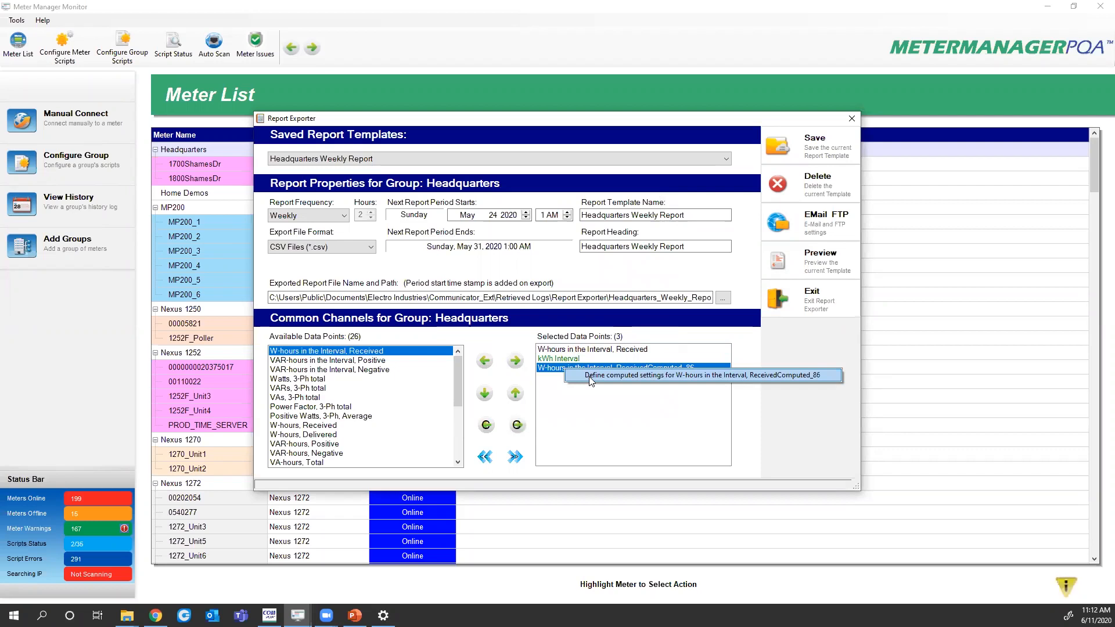
{"action": "double_click", "coordinate": [590, 381]}
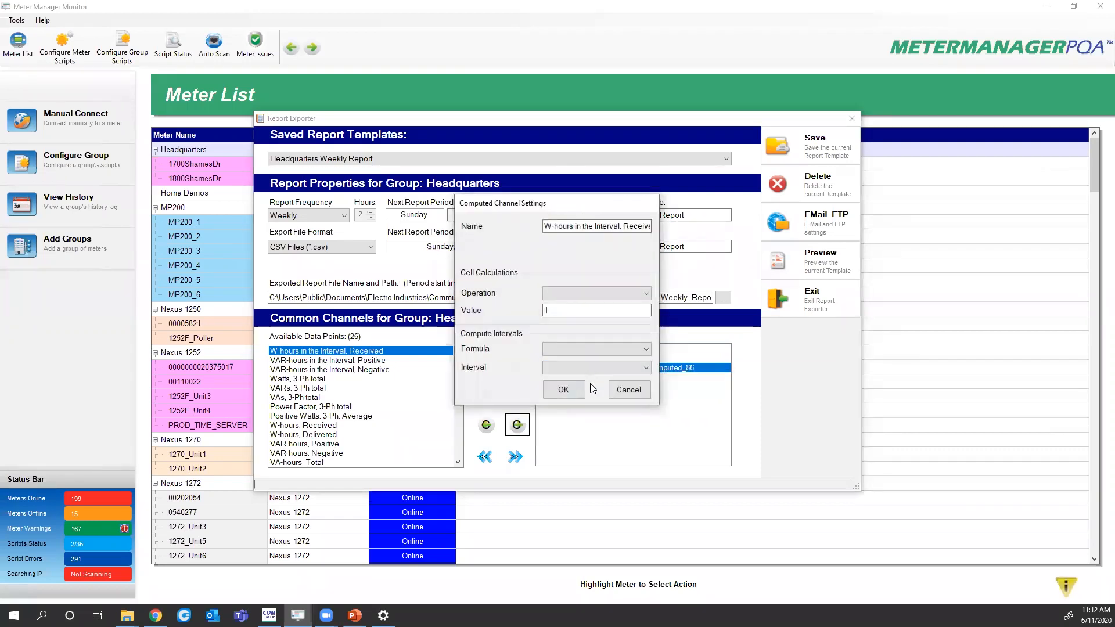
{"action": "left_click_drag", "start_coordinate": [545, 227], "coordinate": [696, 229]}
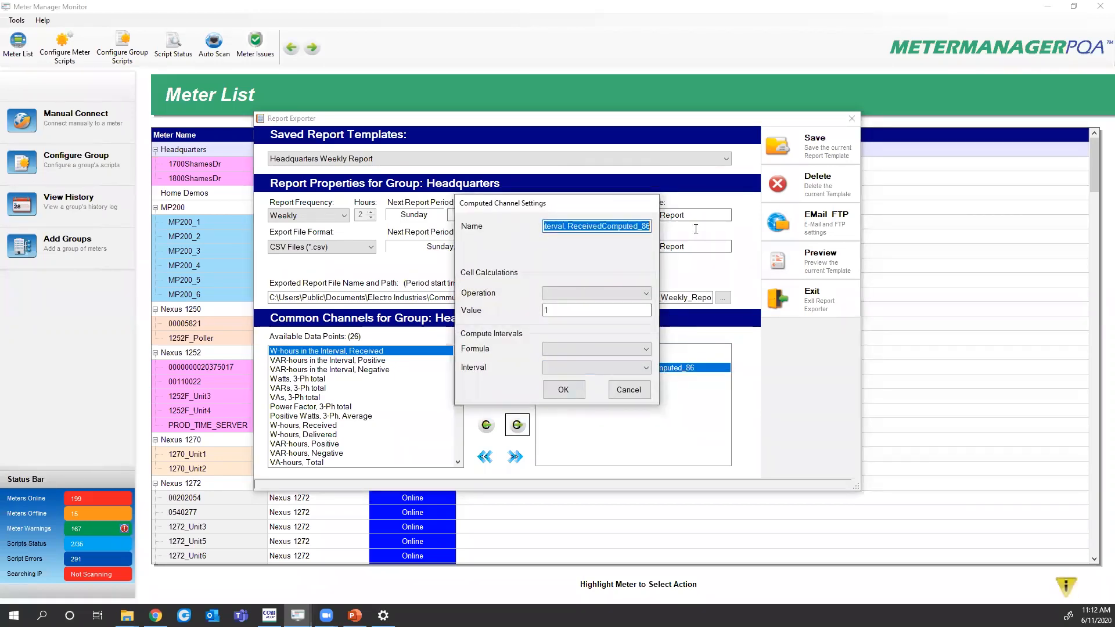
{"action": "type", "text": "k"}
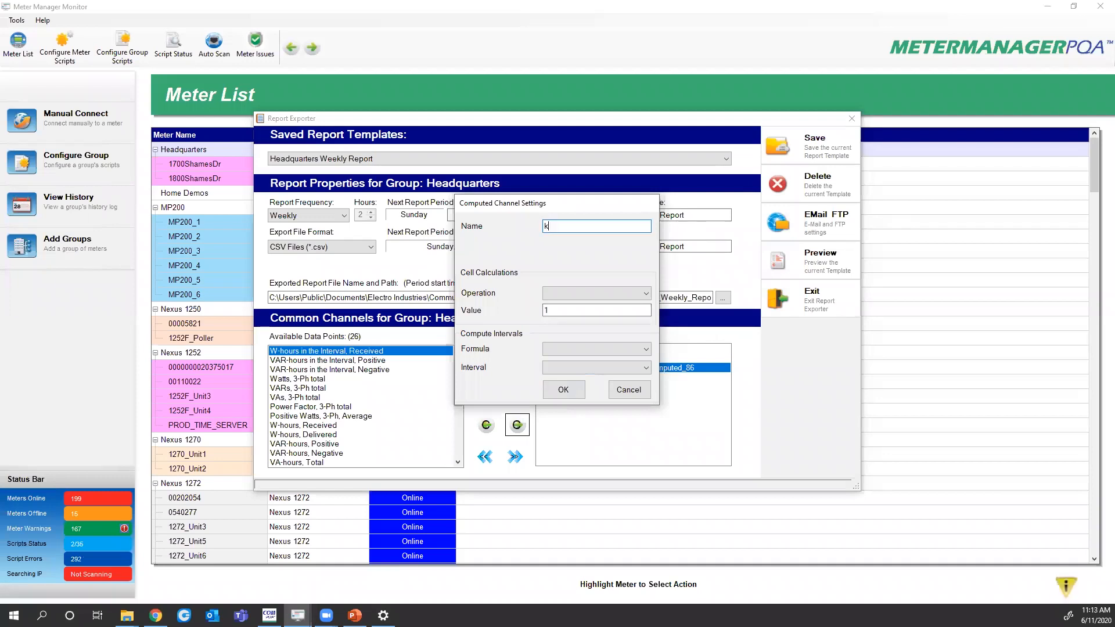
{"action": "type", "text": "Wh Interval 15 min"}
{"action": "left_click", "coordinate": [575, 294]}
{"action": "left_click", "coordinate": [562, 322]}
{"action": "left_click", "coordinate": [563, 312]}
{"action": "type", "text": "000"}
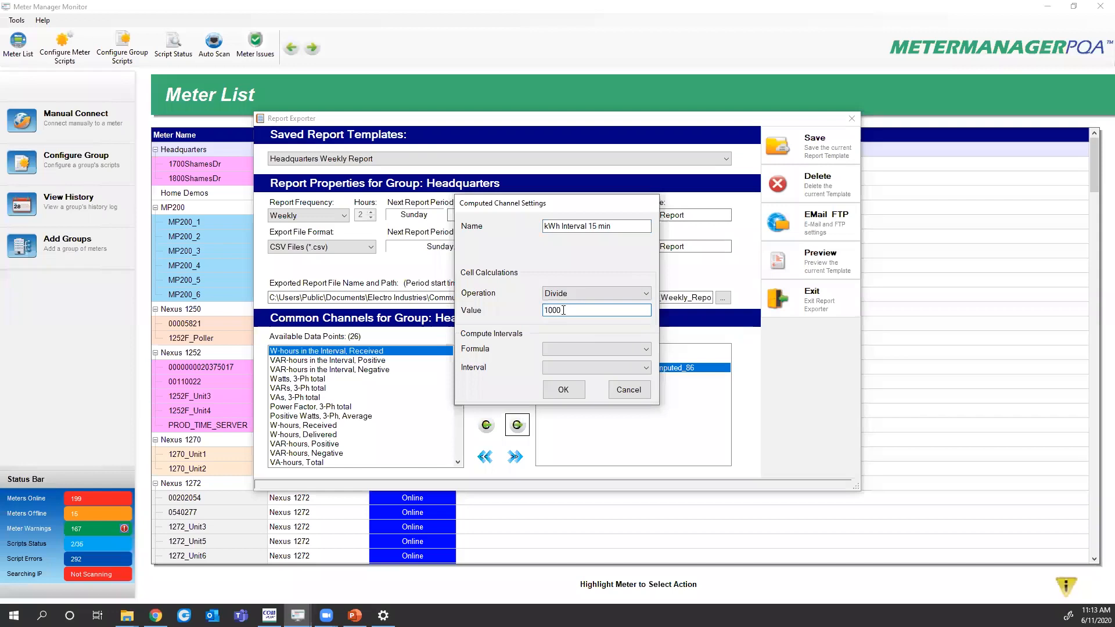
{"action": "left_click", "coordinate": [553, 393]}
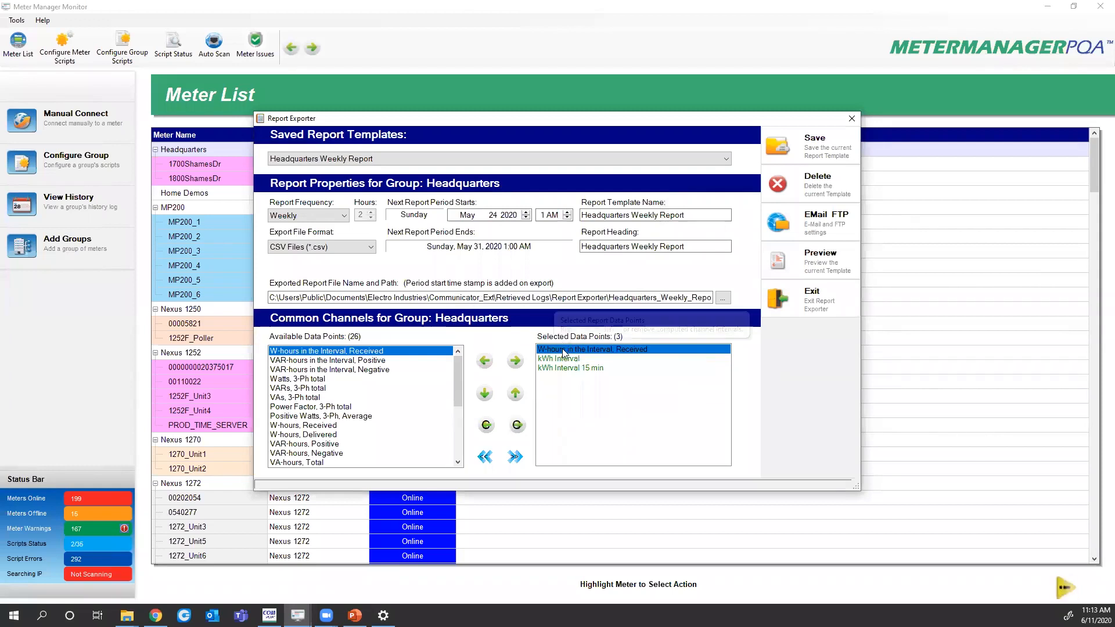
Move kWh Interval 15 min above kWh Interval and remove W-hours in the Interval, Received
{"action": "left_click", "coordinate": [565, 368]}
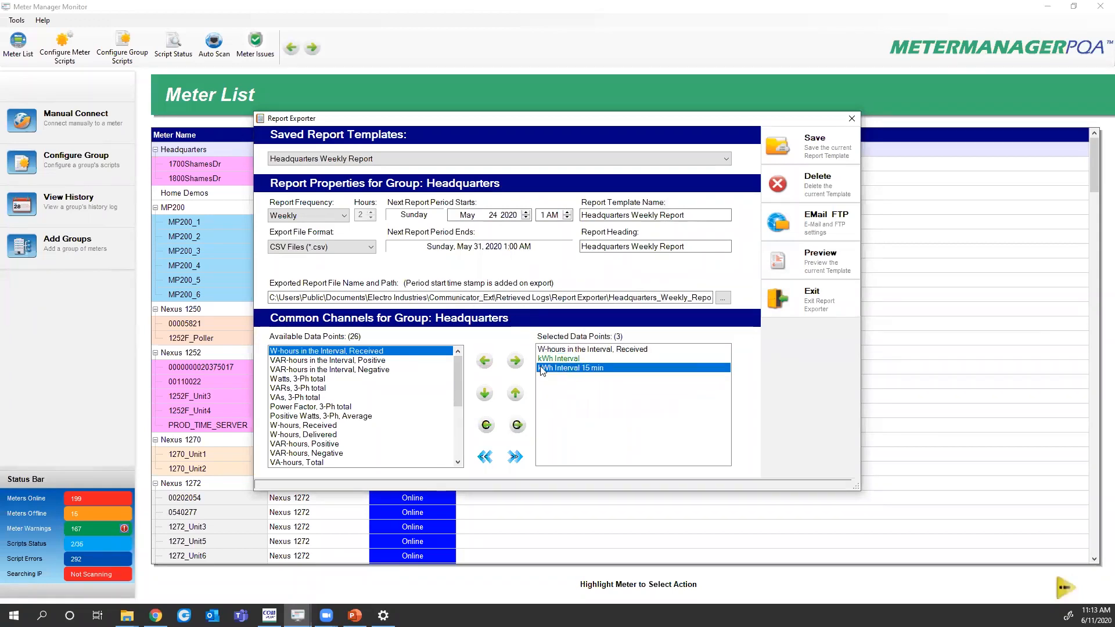
{"action": "left_click", "coordinate": [515, 394]}
{"action": "left_click", "coordinate": [570, 351]}
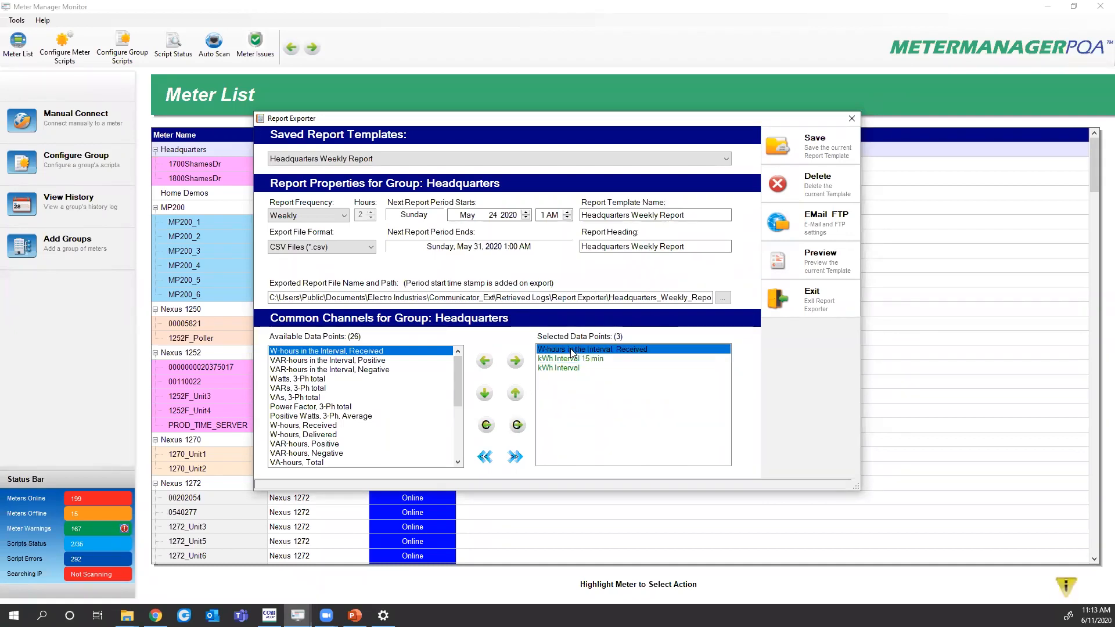
{"action": "double_click", "coordinate": [572, 353]}
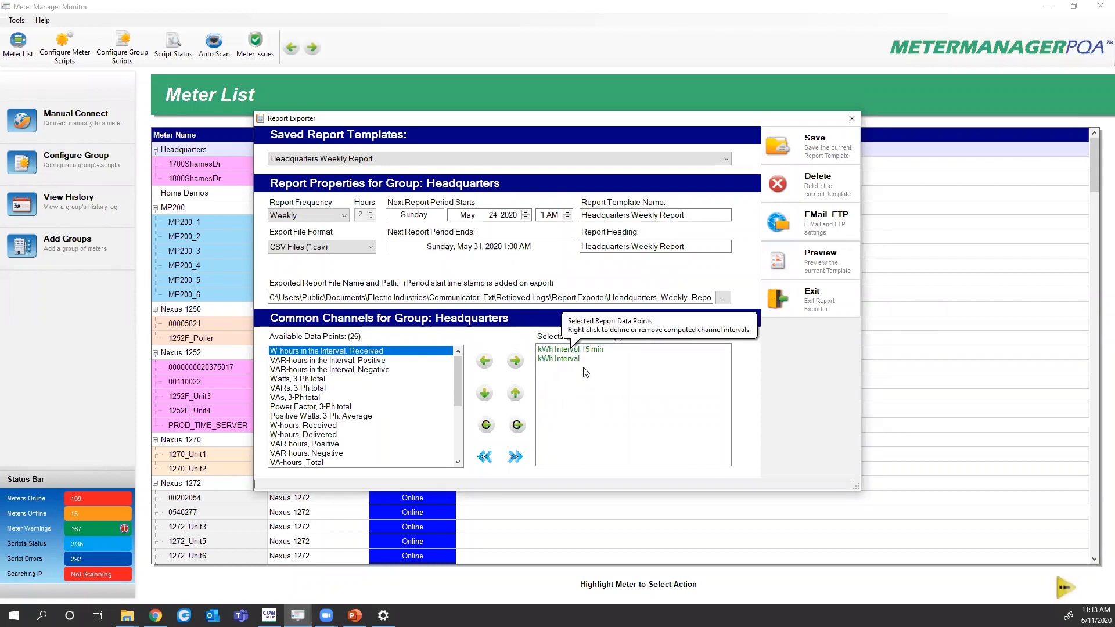
{"action": "left_click", "coordinate": [567, 359]}
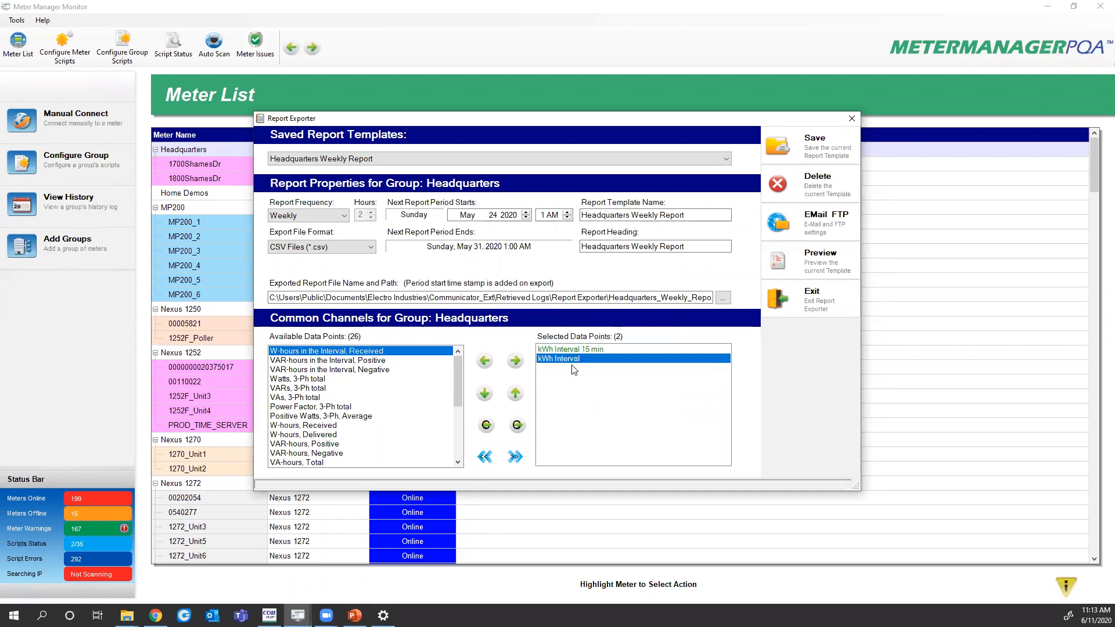
Save the report template, confirm the message, and start the report preview
{"action": "left_click", "coordinate": [781, 149]}
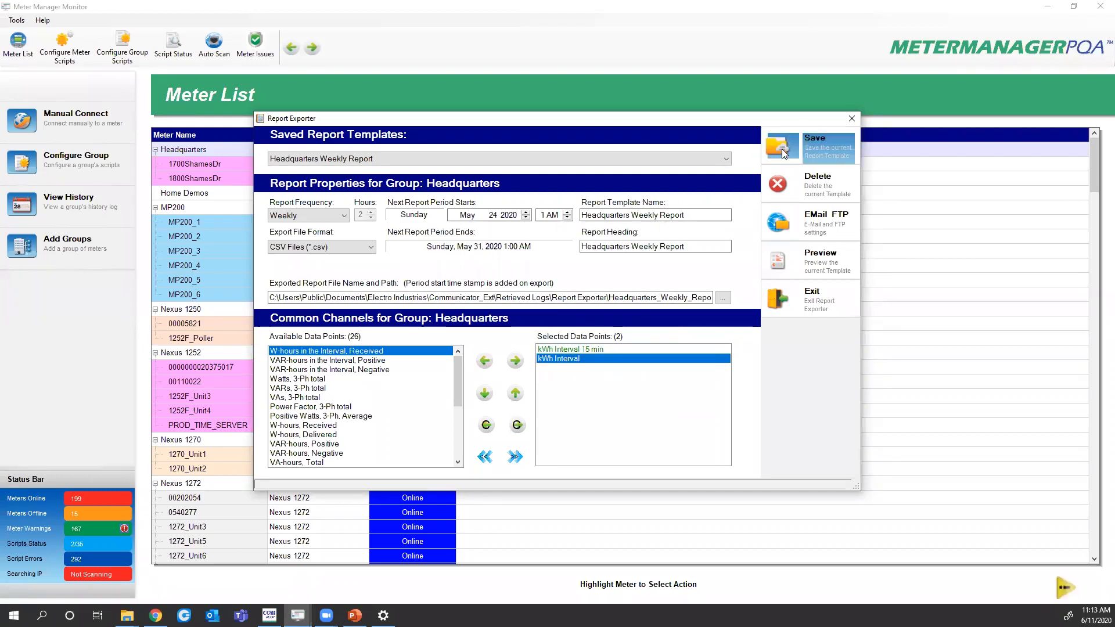
{"action": "left_click", "coordinate": [594, 346]}
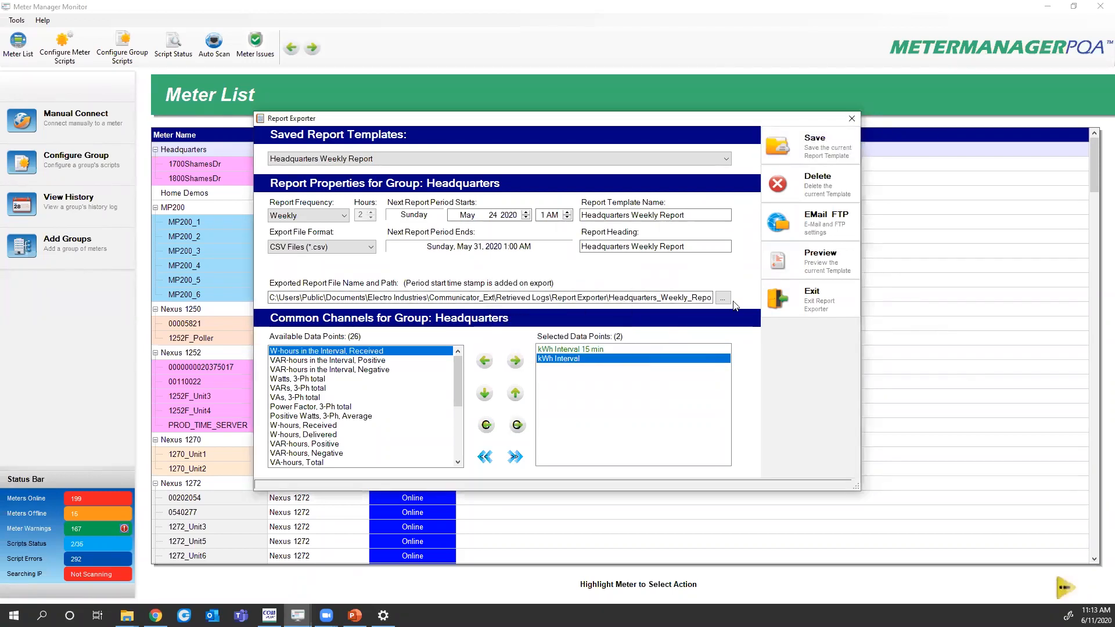
{"action": "left_click", "coordinate": [785, 264]}
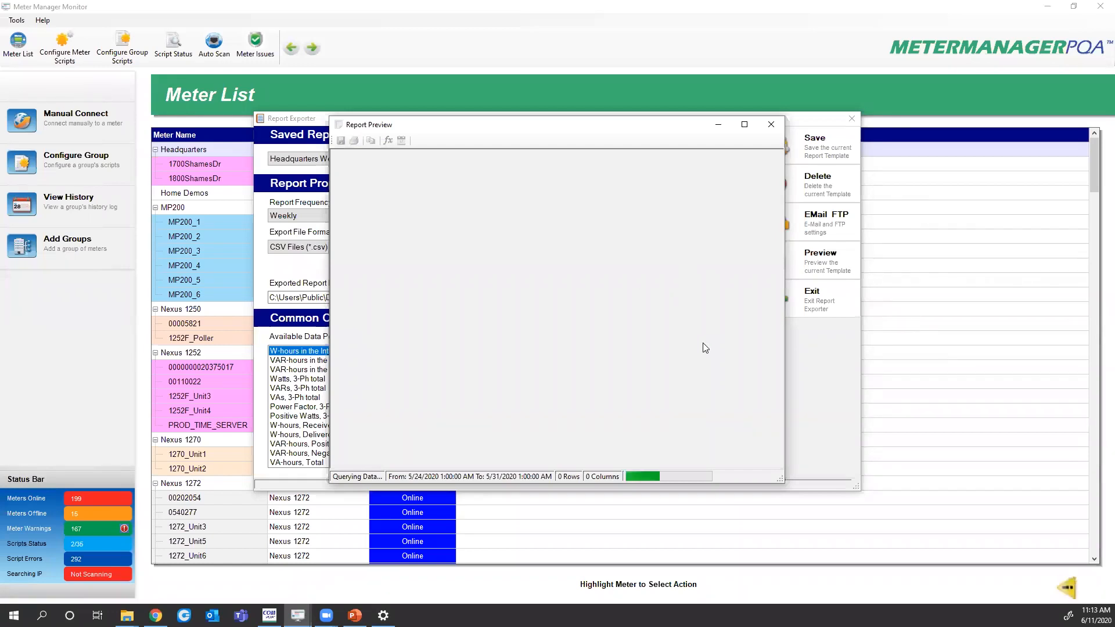
Move the Report Preview window over the exporter settings and maximize it to full screen
{"action": "left_click_drag", "start_coordinate": [536, 126], "coordinate": [607, 150]}
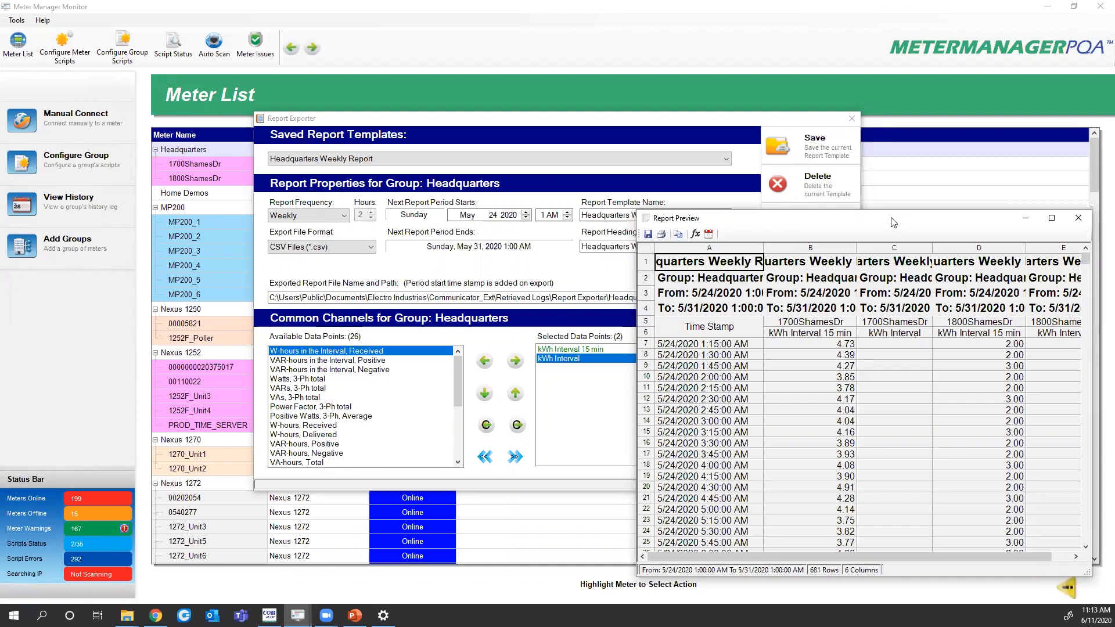
{"action": "left_click_drag", "start_coordinate": [857, 219], "coordinate": [497, 95]}
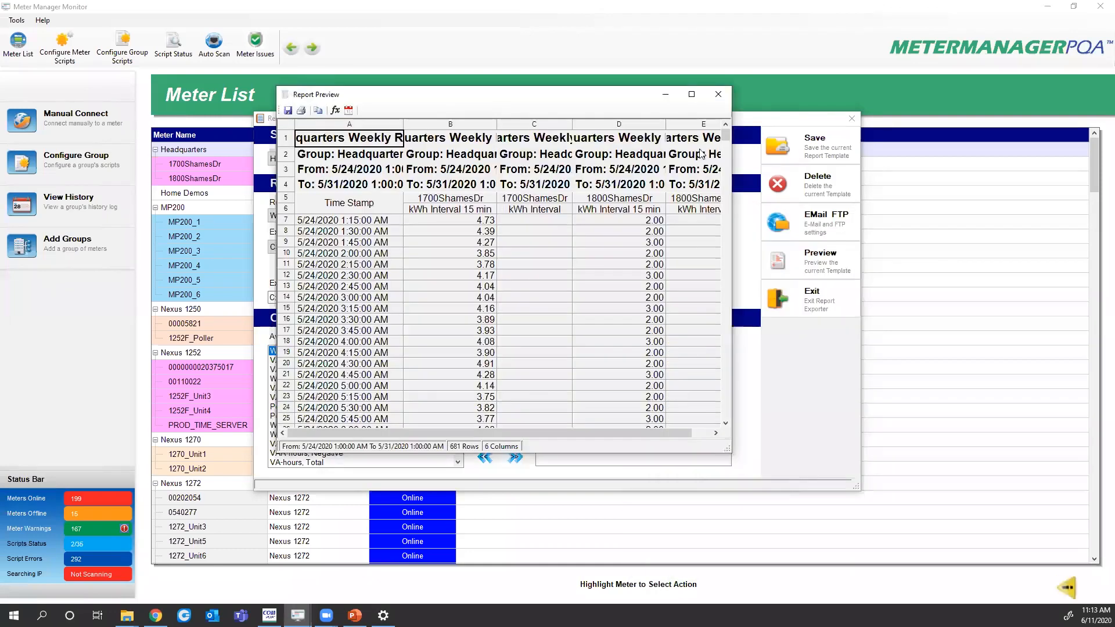
{"action": "left_click", "coordinate": [692, 94]}
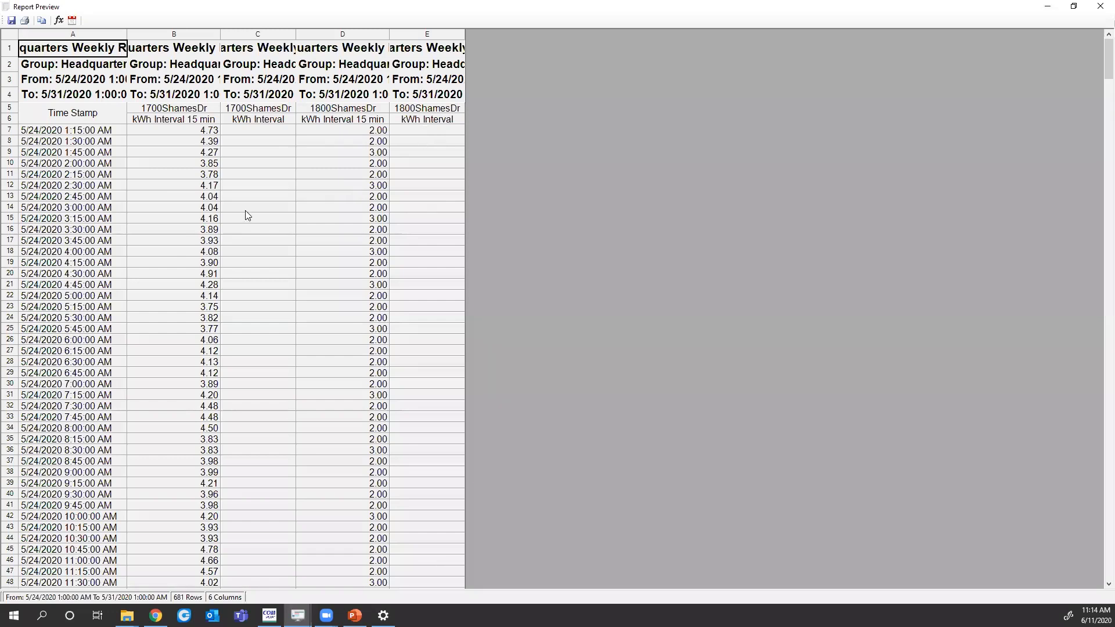
{"action": "scroll", "coordinate": [261, 245], "scroll_direction": "down", "scroll_amount": 1}
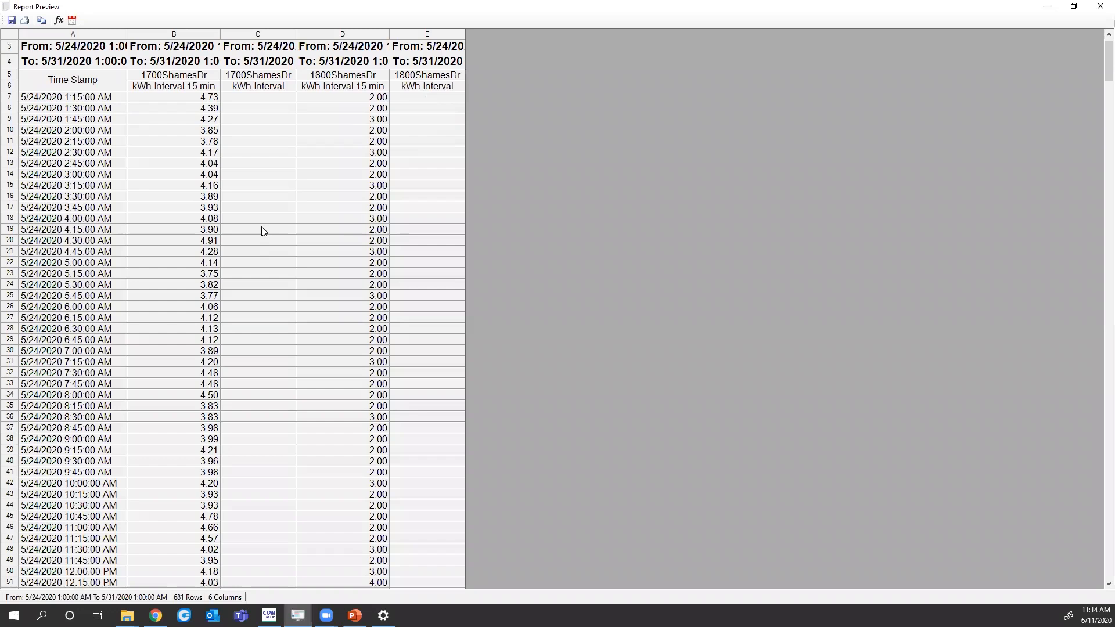
{"action": "scroll", "coordinate": [259, 227], "scroll_direction": "down", "scroll_amount": 1}
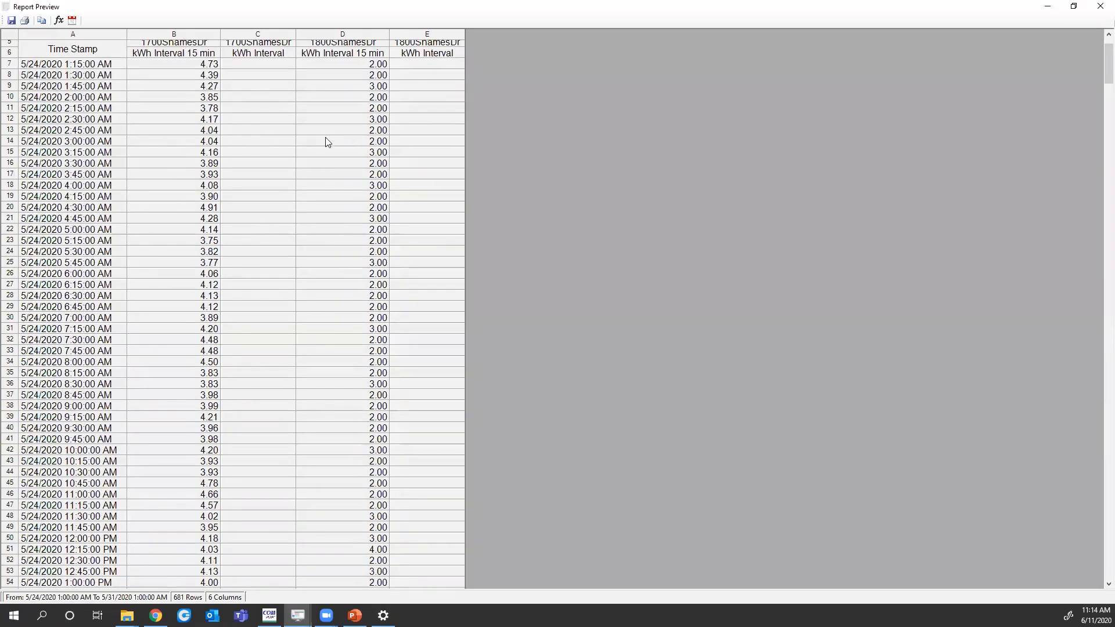
{"action": "scroll", "coordinate": [260, 291], "scroll_direction": "down", "scroll_amount": 19}
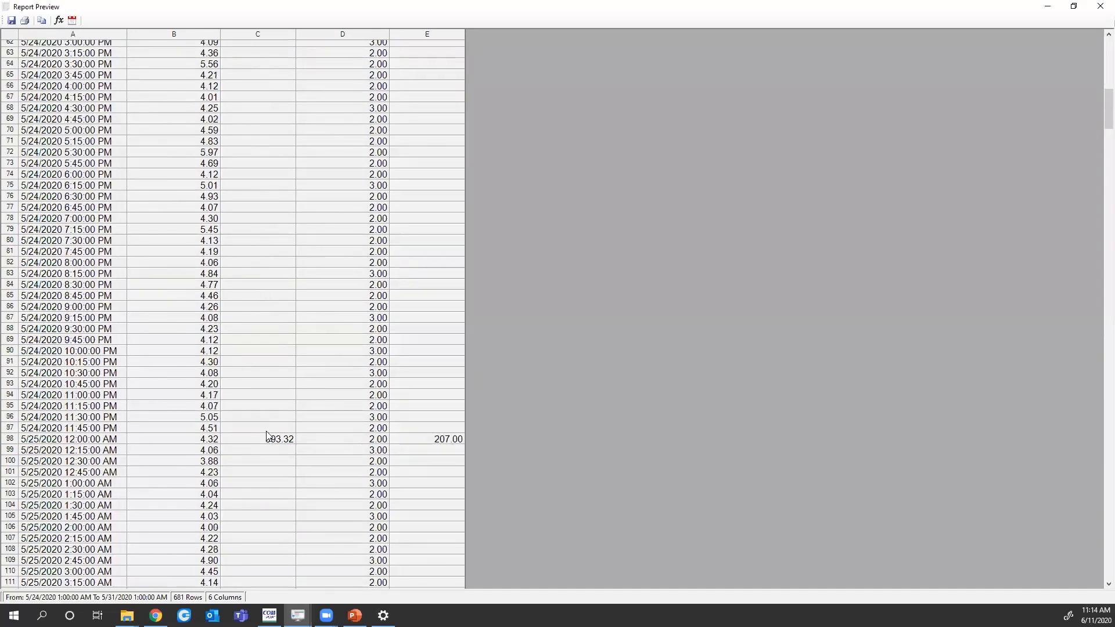
{"action": "left_click", "coordinate": [80, 438]}
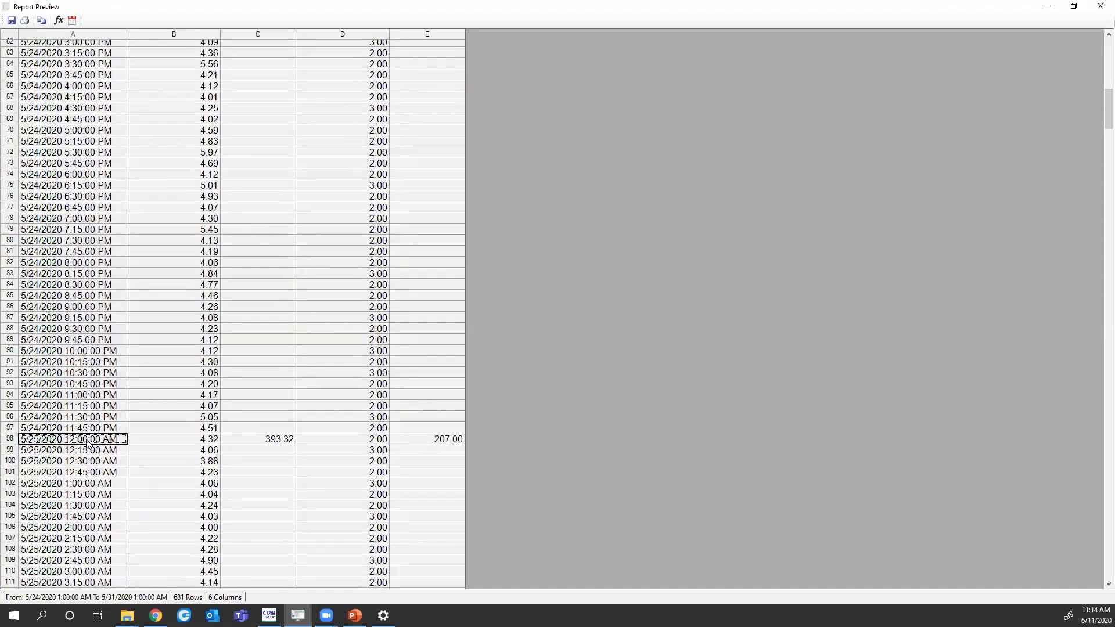
{"action": "left_click", "coordinate": [270, 440]}
{"action": "left_click", "coordinate": [444, 441]}
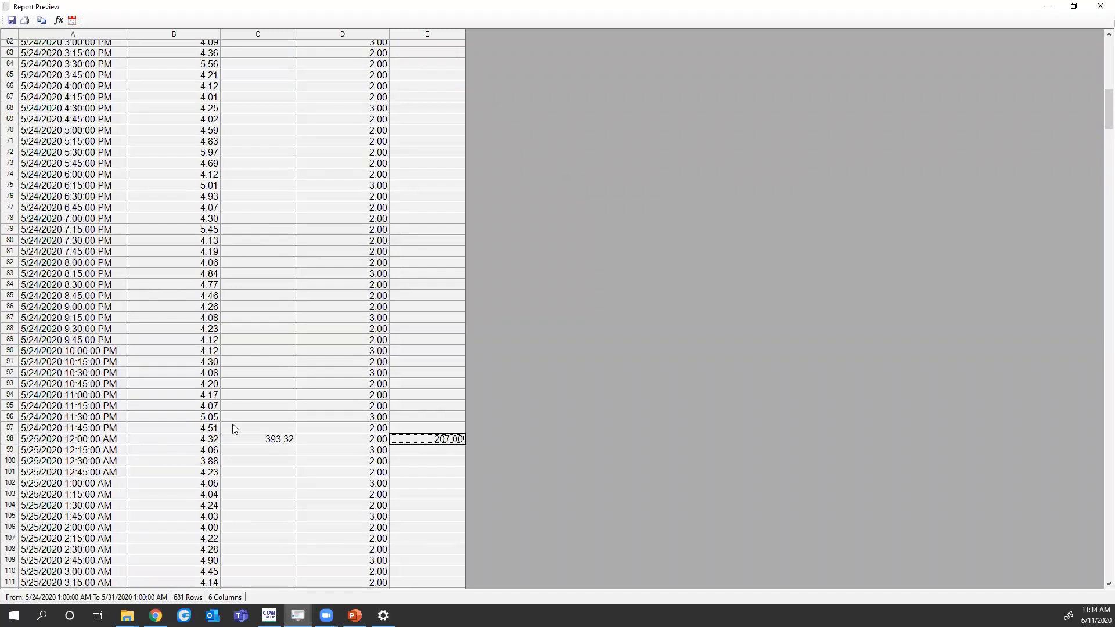
{"action": "left_click_drag", "start_coordinate": [192, 439], "coordinate": [174, 351]}
{"action": "left_click_drag", "start_coordinate": [105, 18], "coordinate": [153, 31]}
{"action": "scroll", "coordinate": [268, 395], "scroll_direction": "down", "scroll_amount": 10}
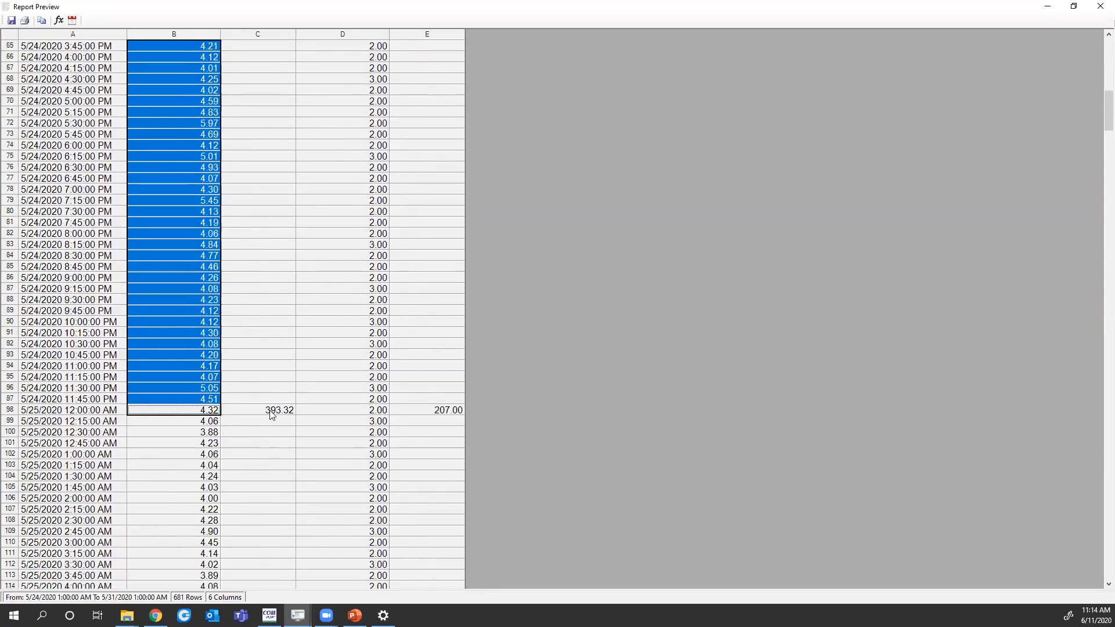
{"action": "left_click", "coordinate": [270, 413]}
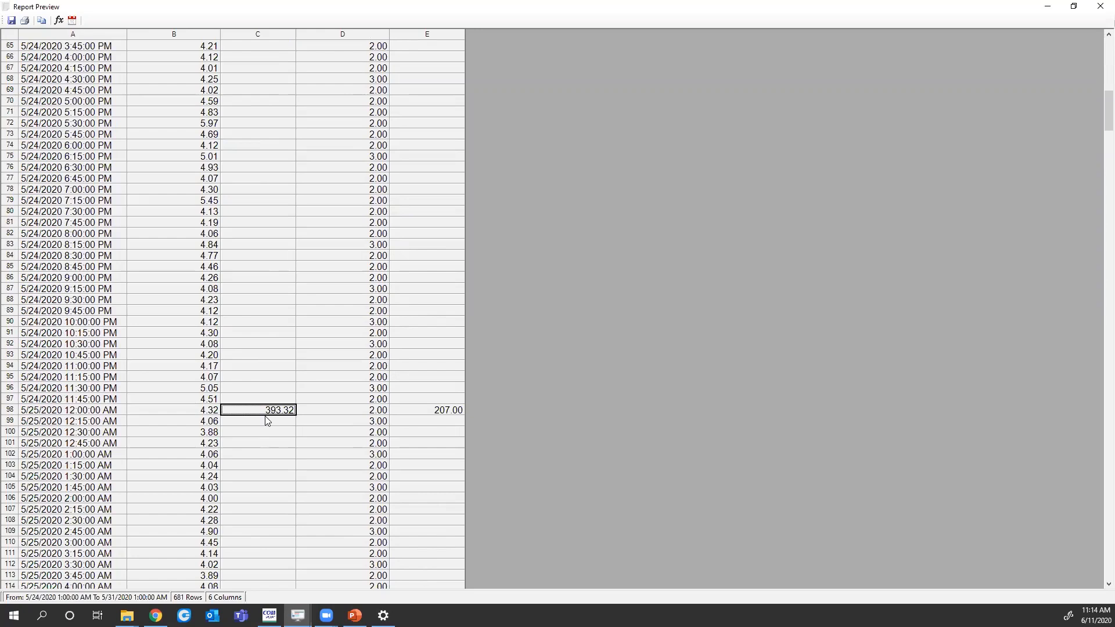
{"action": "scroll", "coordinate": [398, 426], "scroll_direction": "up", "scroll_amount": 20}
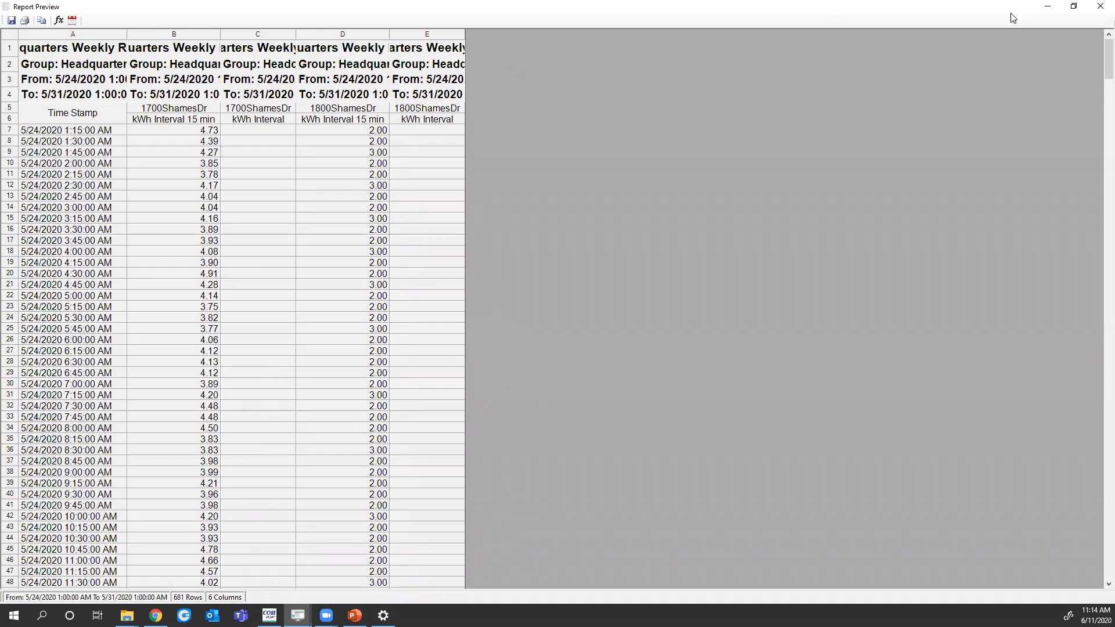
Open the Formula Builder, dismiss its unhandled exception, exit it, and close the Report Preview
{"action": "double_click", "coordinate": [920, 14]}
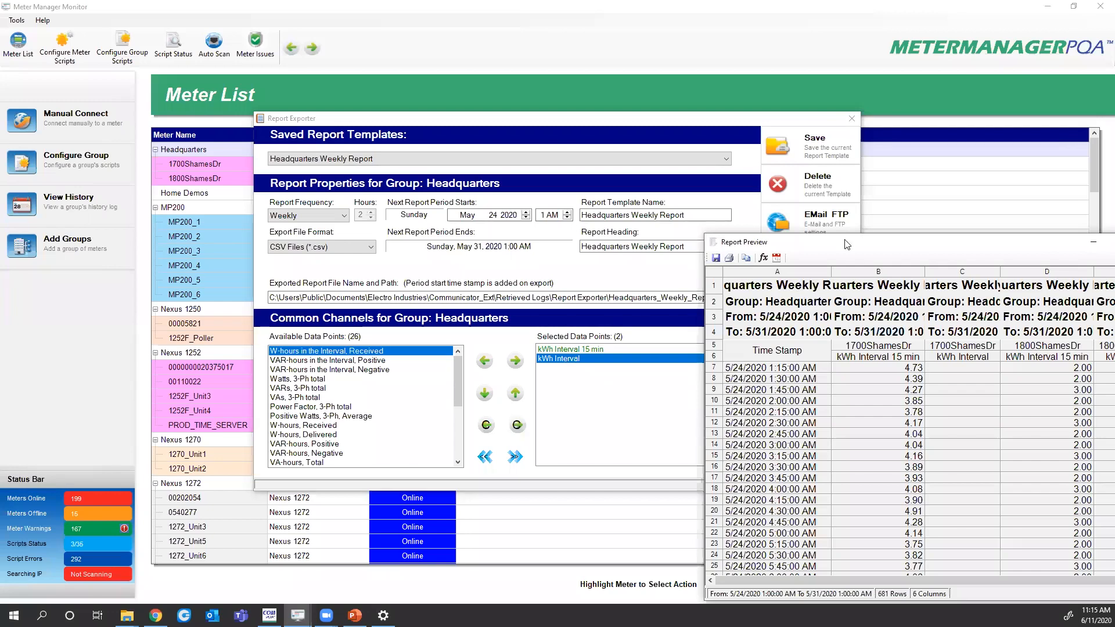
{"action": "left_click_drag", "start_coordinate": [848, 244], "coordinate": [146, 0]}
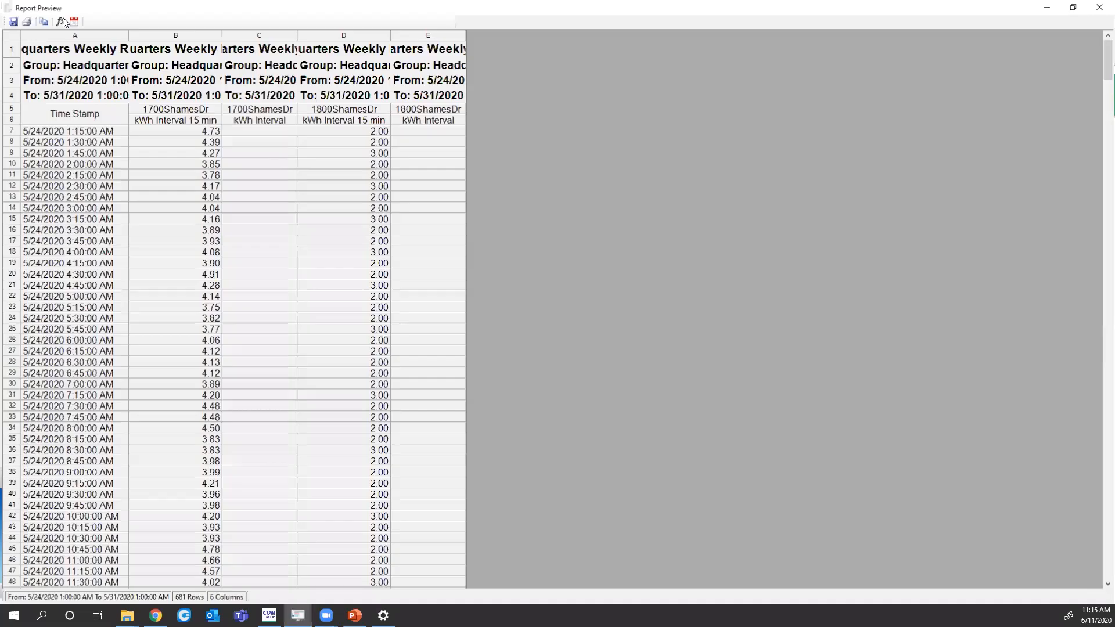
{"action": "left_click", "coordinate": [60, 21]}
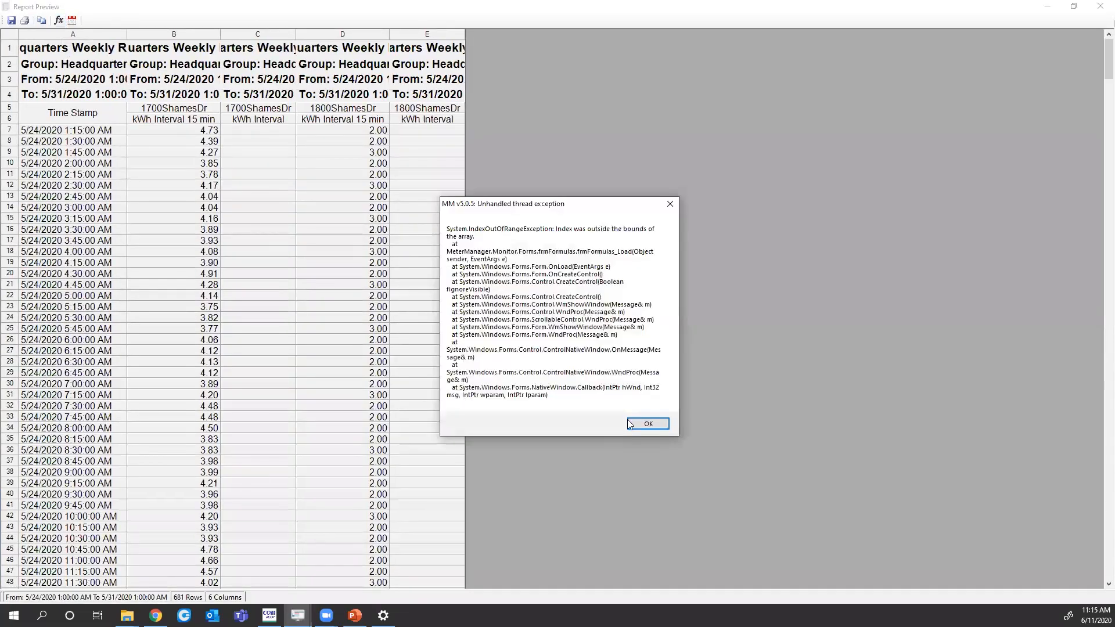
{"action": "left_click", "coordinate": [648, 424]}
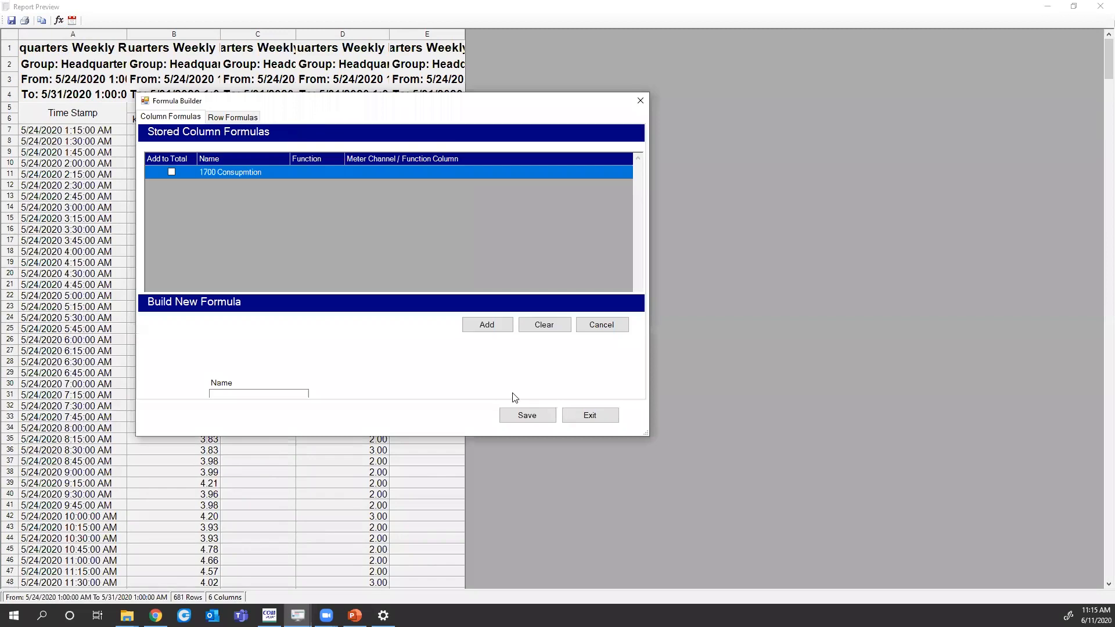
{"action": "left_click", "coordinate": [580, 415]}
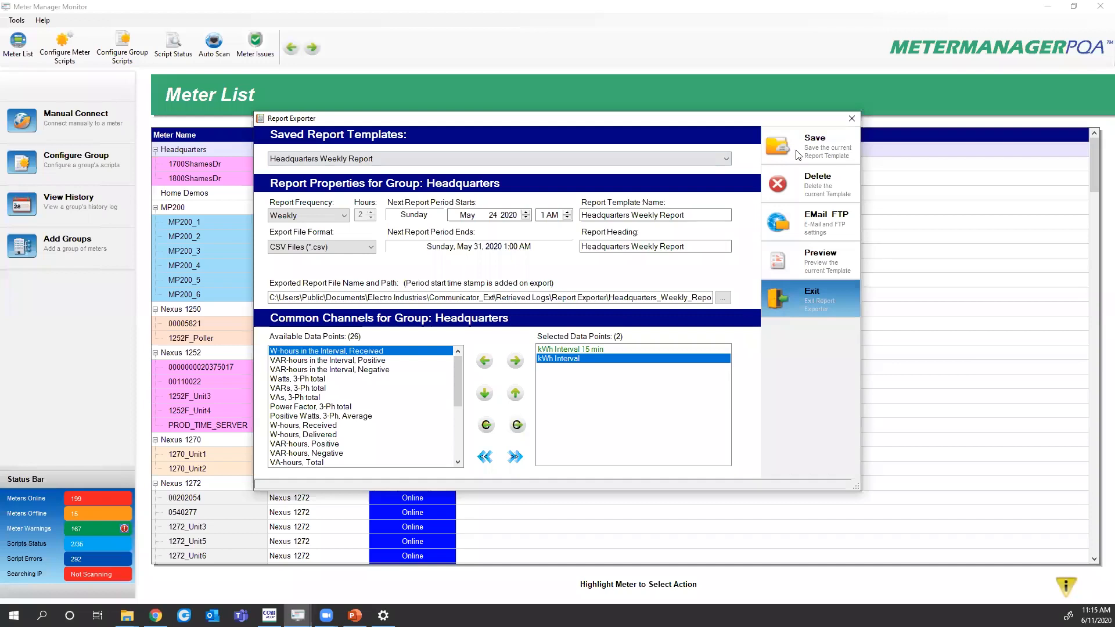
{"action": "left_click", "coordinate": [777, 299]}
{"action": "left_click", "coordinate": [606, 344]}
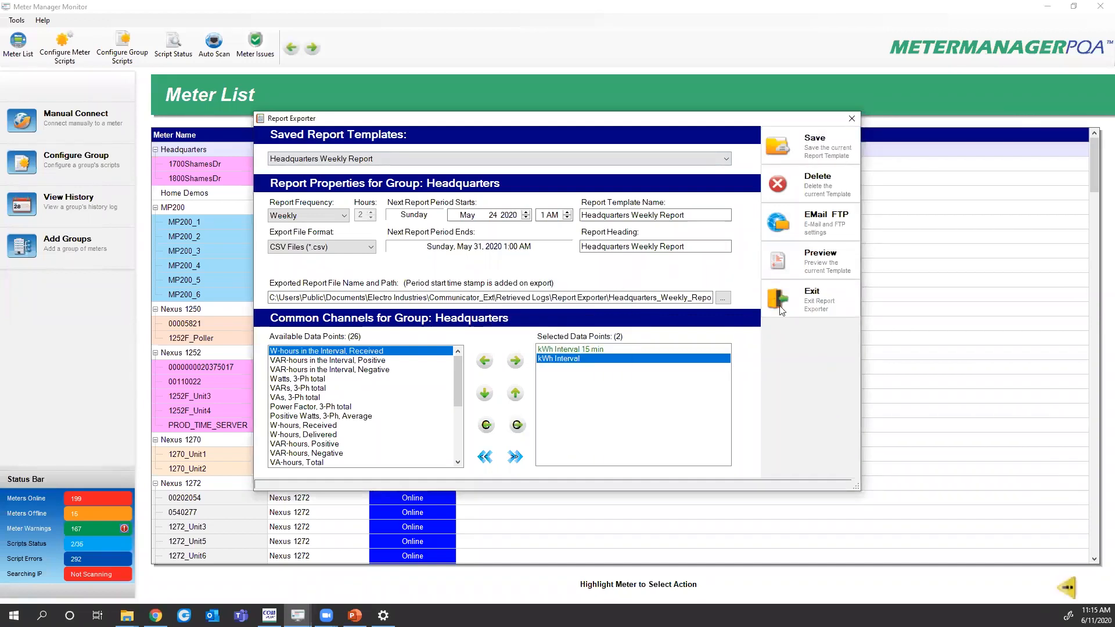
{"action": "left_click", "coordinate": [781, 311]}
{"action": "right_click", "coordinate": [211, 179]}
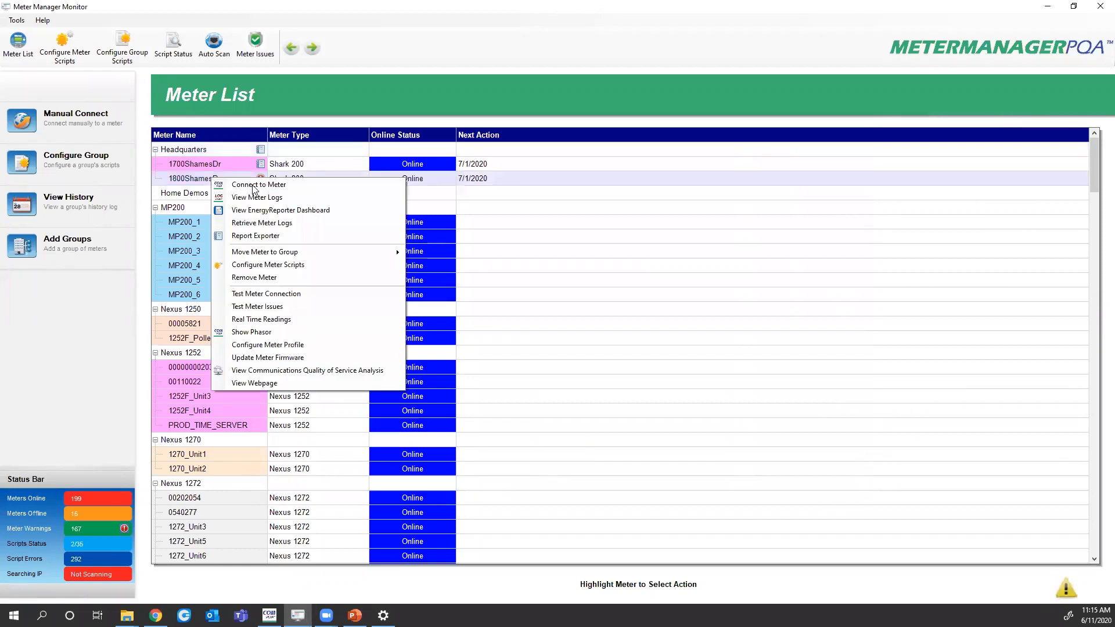
{"action": "left_click", "coordinate": [274, 236]}
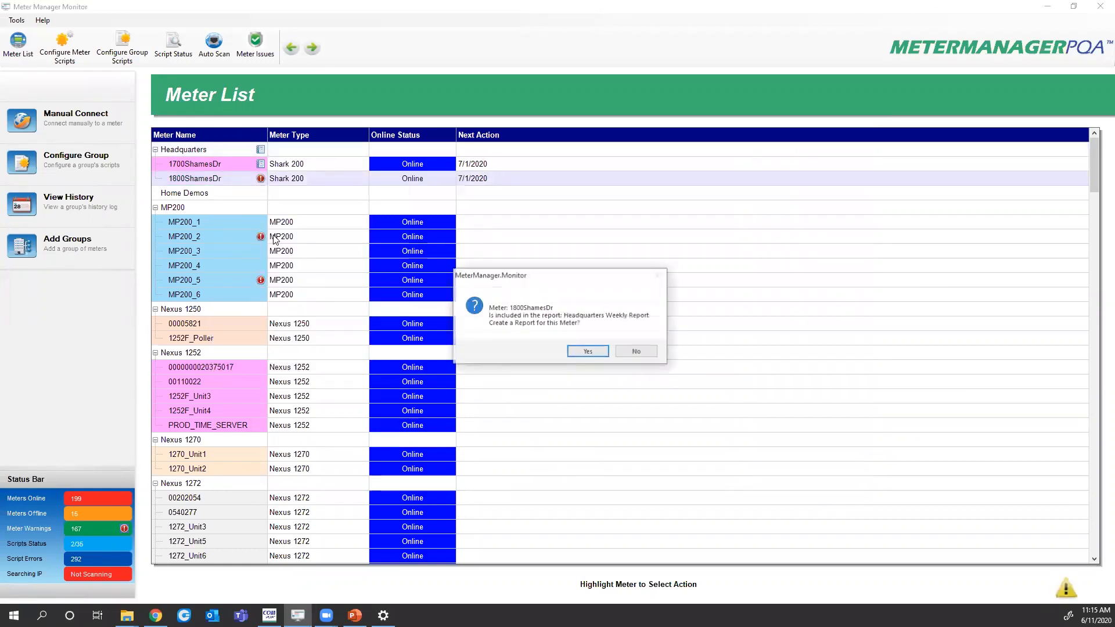
{"action": "left_click", "coordinate": [604, 354]}
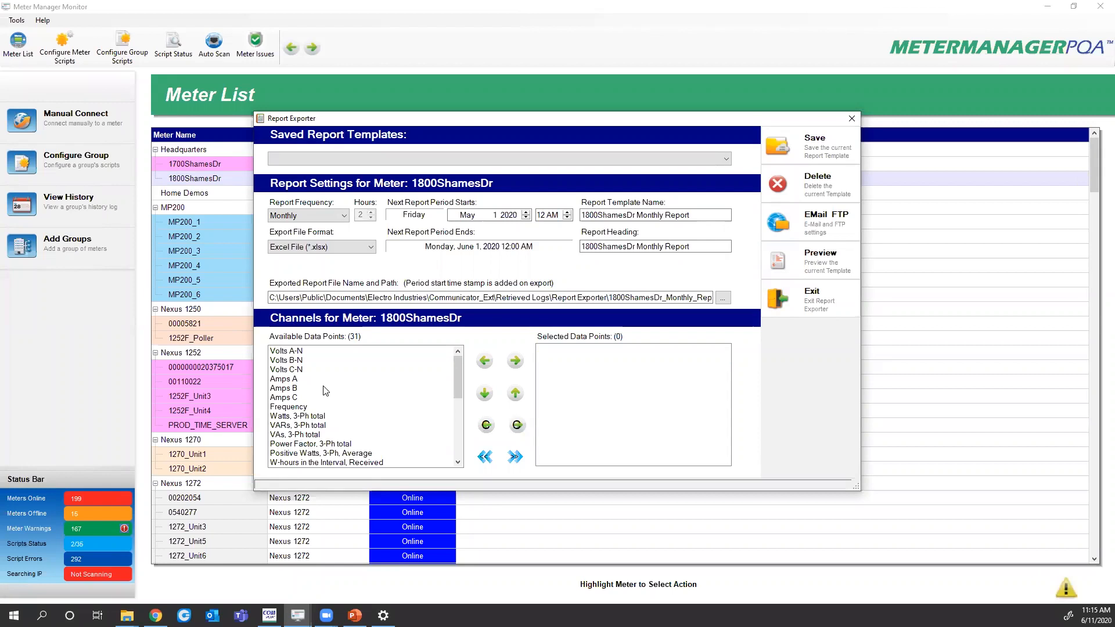
Add the three phase-voltage channels, including Volts A-N and Volts C-N, to the selected data points
{"action": "double_click", "coordinate": [289, 352]}
{"action": "double_click", "coordinate": [287, 360]}
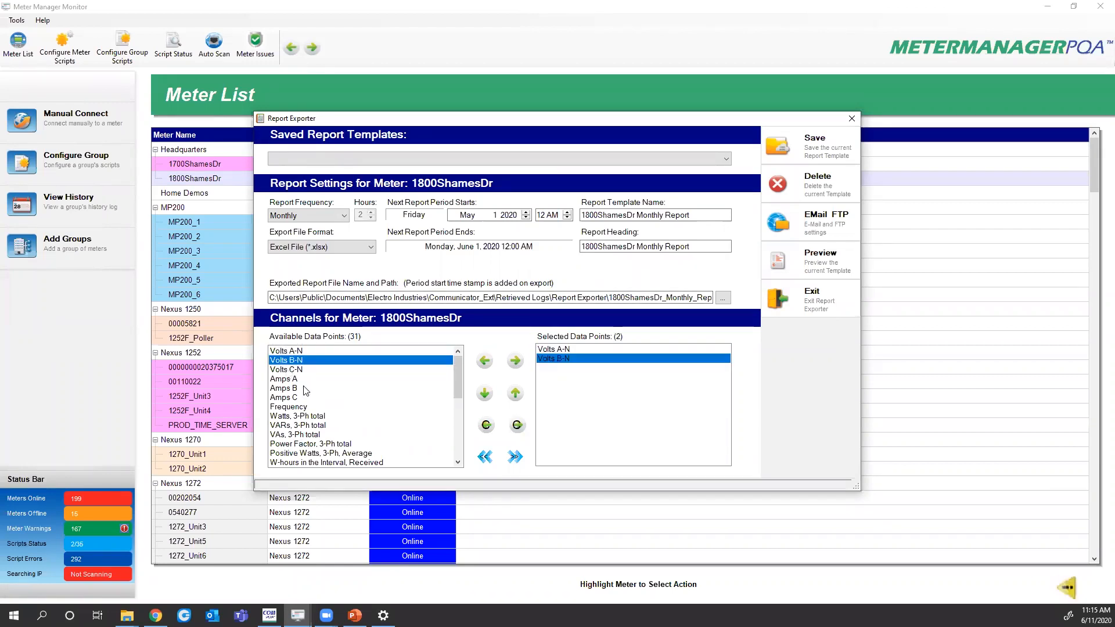
{"action": "double_click", "coordinate": [288, 369]}
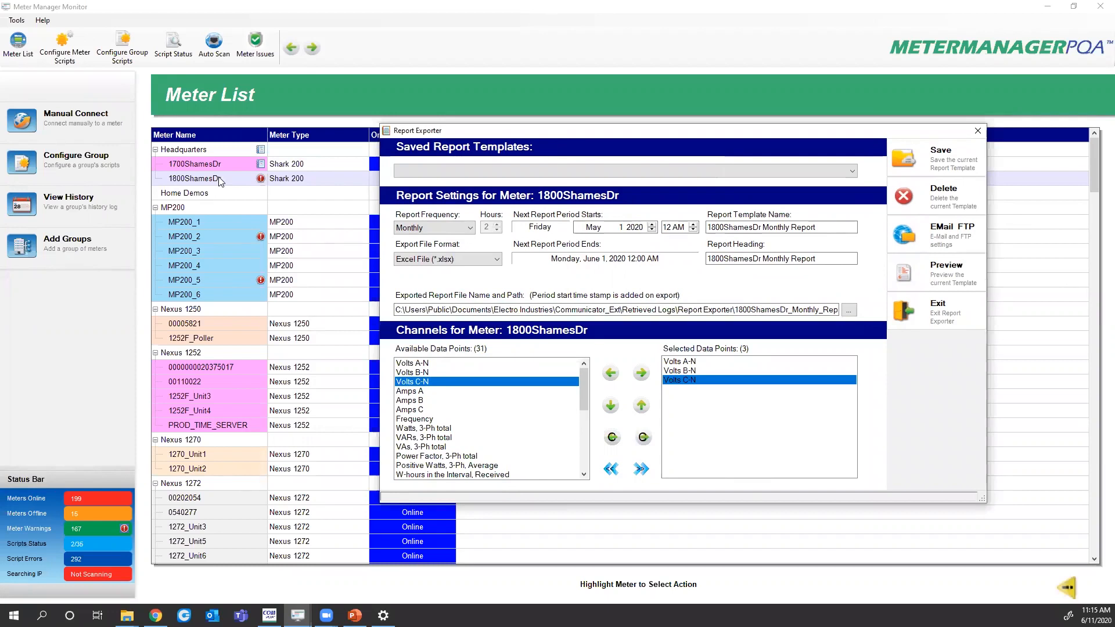
{"action": "mouse_move", "coordinate": [583, 391]}
{"action": "left_mouse_down"}
{"action": "mouse_move", "coordinate": [588, 461]}
{"action": "mouse_move", "coordinate": [572, 378]}
{"action": "left_mouse_up"}
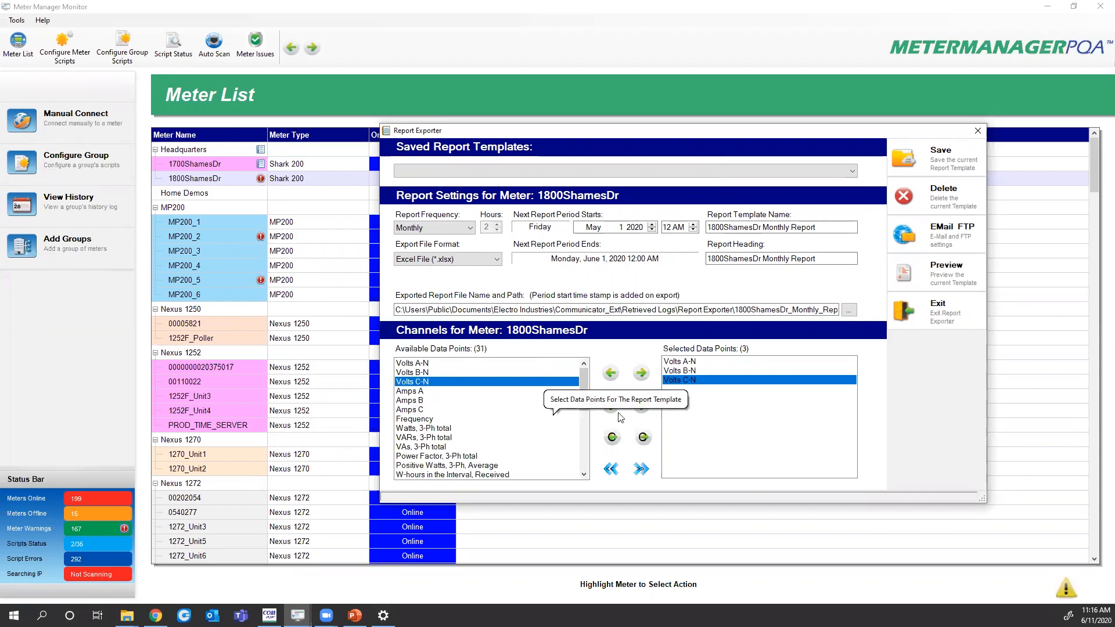
{"action": "left_click_drag", "start_coordinate": [583, 381], "coordinate": [582, 387]}
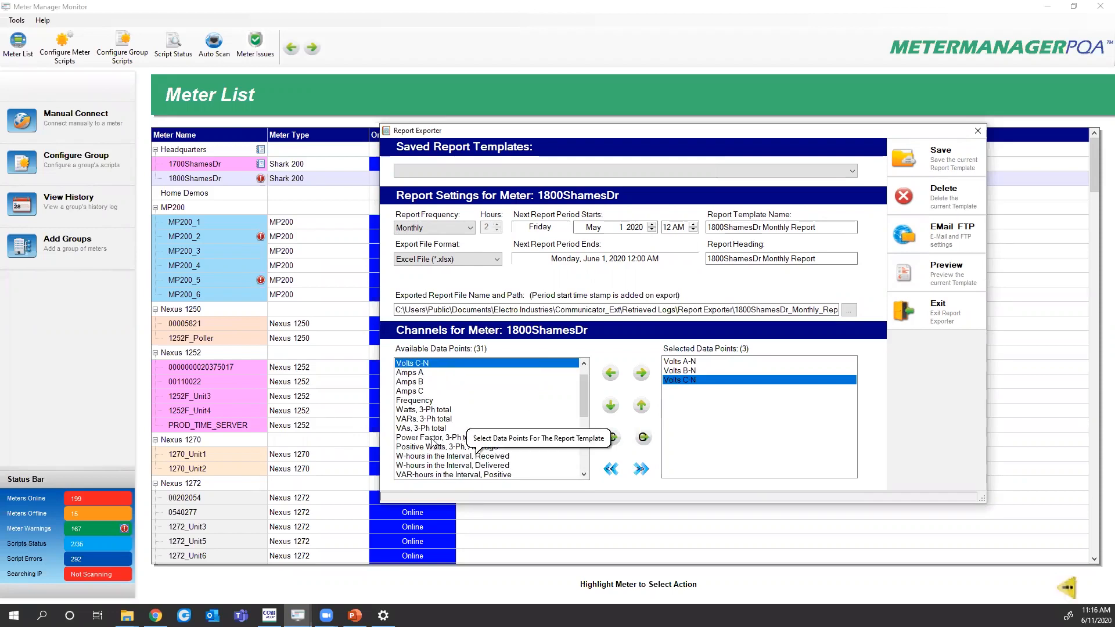
Add Power Factor, 3-Ph total and Positive Watts, 3-Ph, Average, then create a computed channel from the watts
{"action": "double_click", "coordinate": [432, 439]}
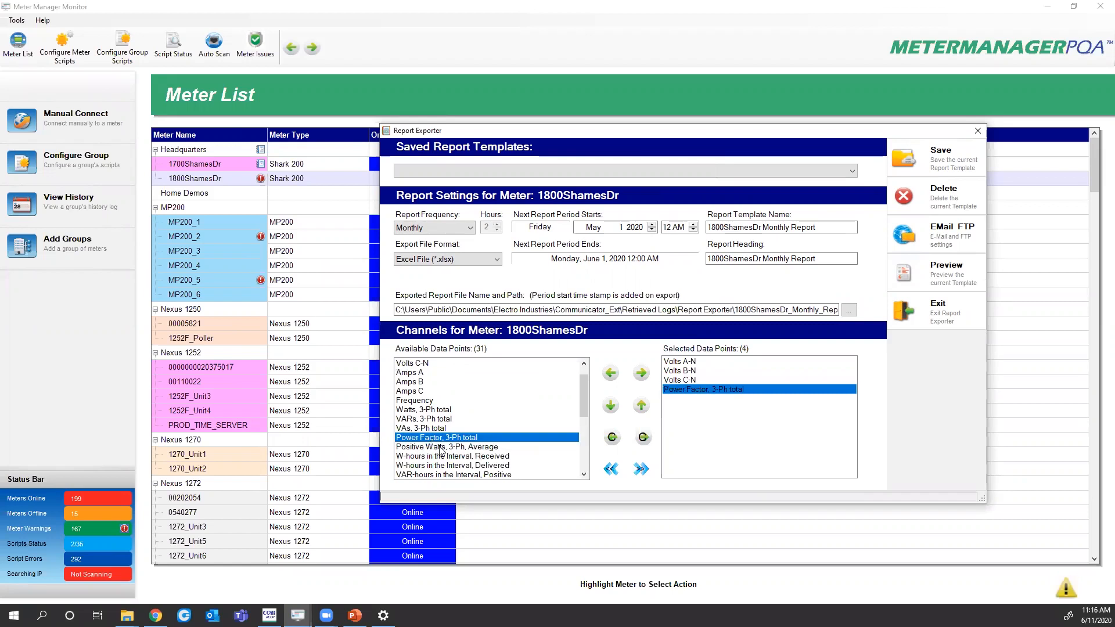
{"action": "left_click_drag", "start_coordinate": [442, 452], "coordinate": [697, 405]}
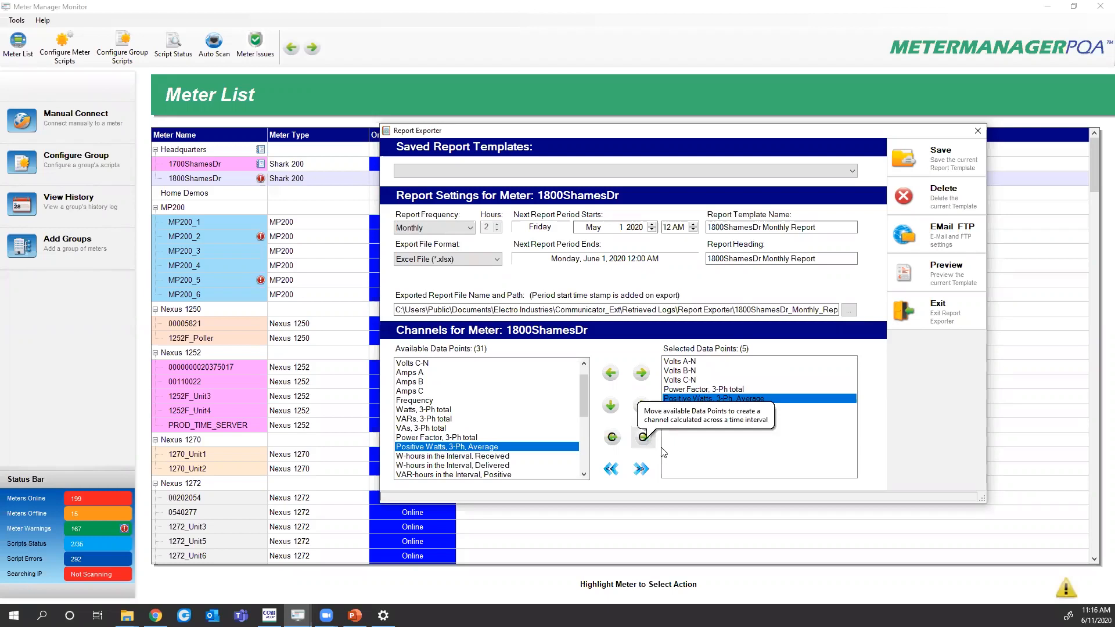
{"action": "left_click", "coordinate": [643, 437]}
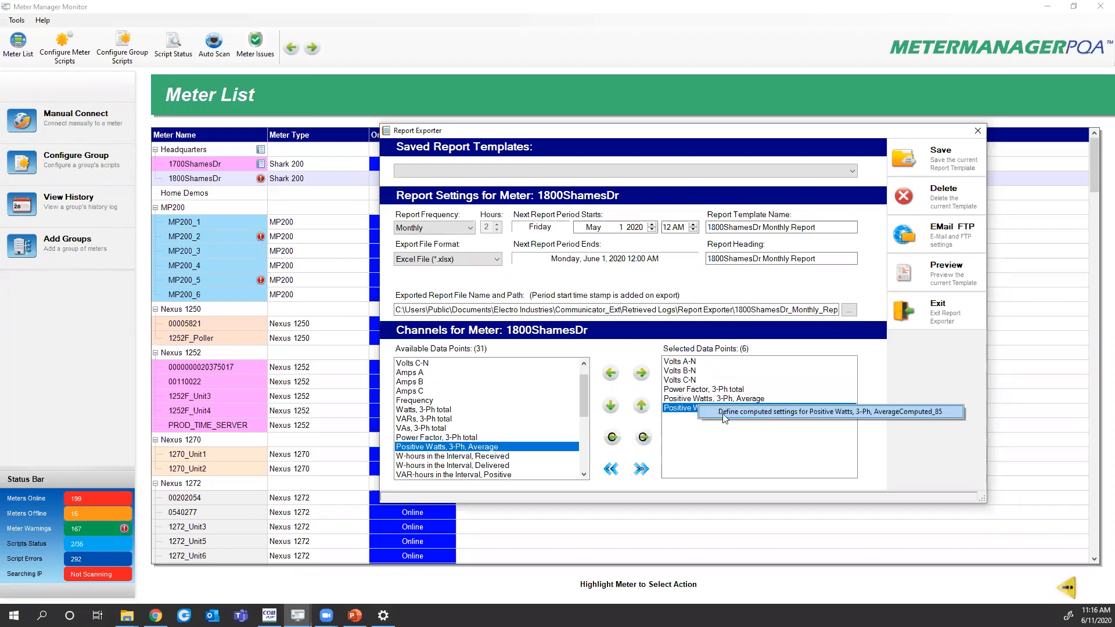
Set the computed channel to Divide by 1000 and name it kW Demand
{"action": "double_click", "coordinate": [722, 414]}
{"action": "left_click", "coordinate": [705, 309]}
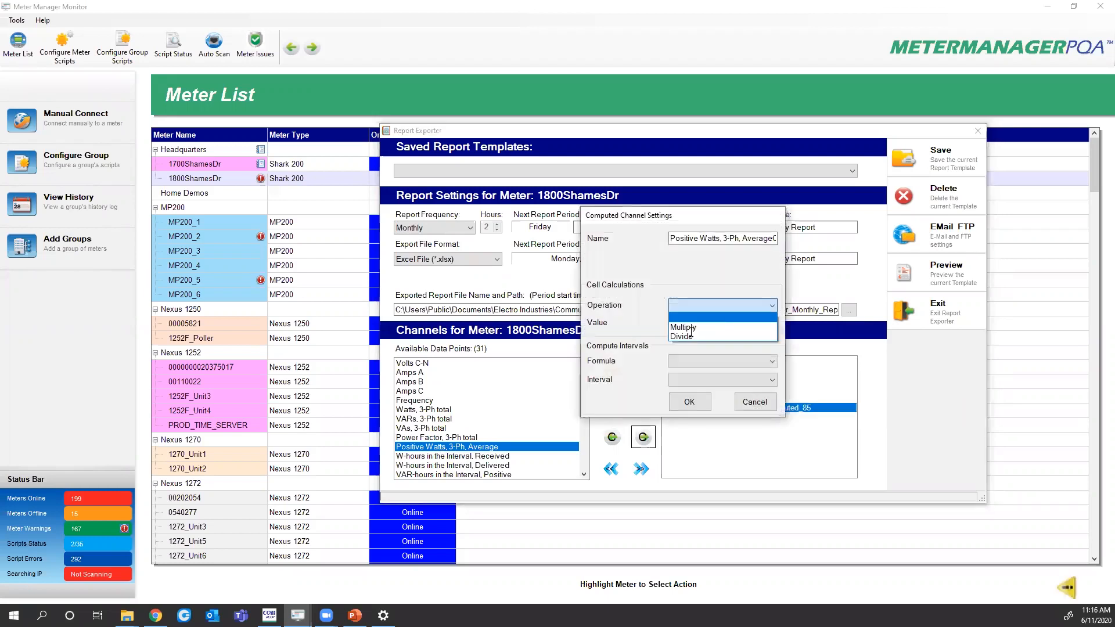
{"action": "left_click", "coordinate": [691, 335]}
{"action": "left_click", "coordinate": [690, 310]}
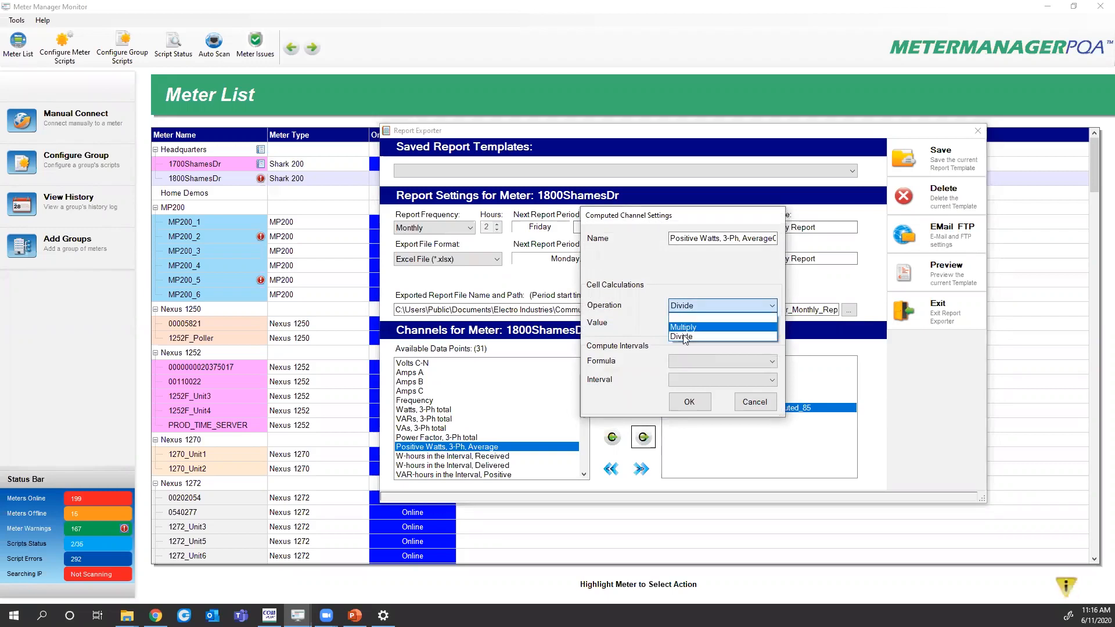
{"action": "left_click", "coordinate": [719, 336]}
{"action": "left_click", "coordinate": [719, 323]}
{"action": "type", "text": "000"}
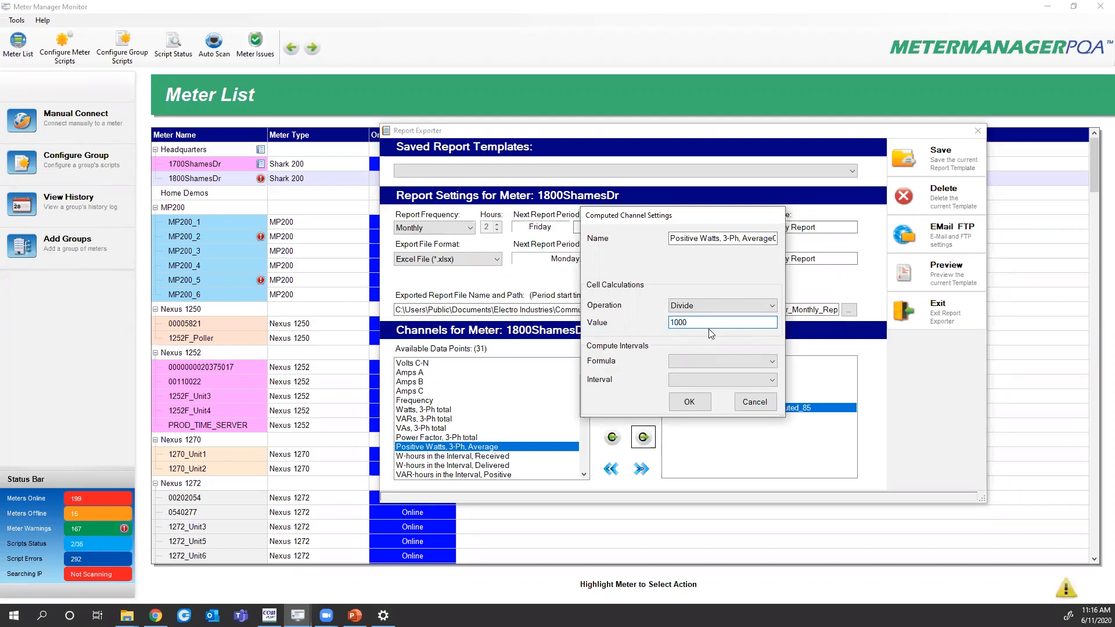
{"action": "left_click", "coordinate": [696, 410]}
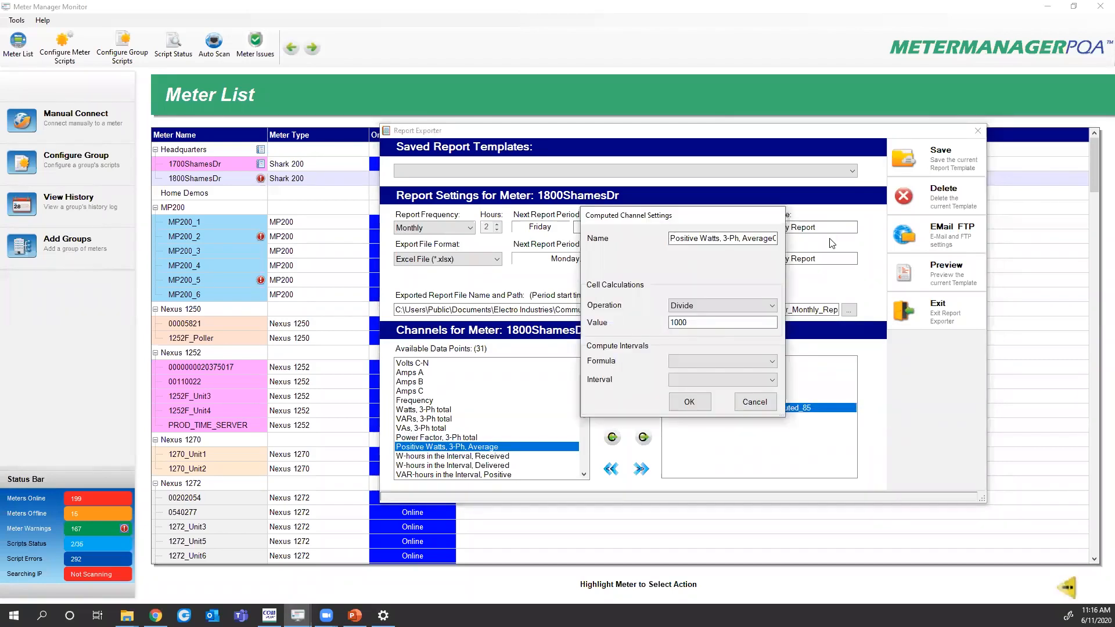
{"action": "key", "text": "ctrl+a"}
{"action": "type", "text": "kW Demand"}
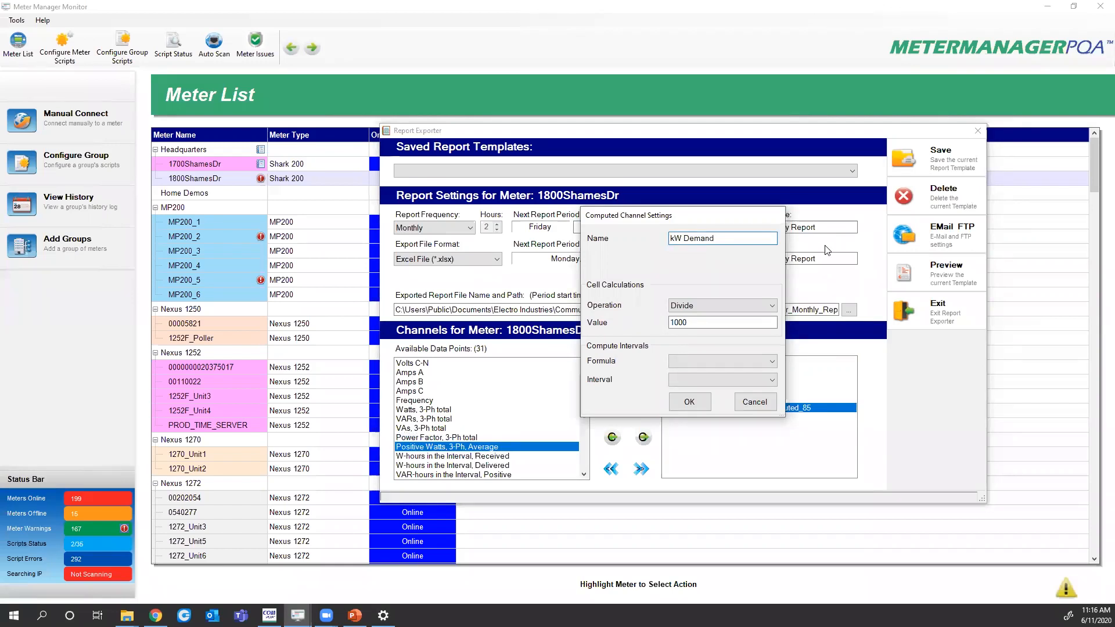
{"action": "left_click", "coordinate": [690, 402]}
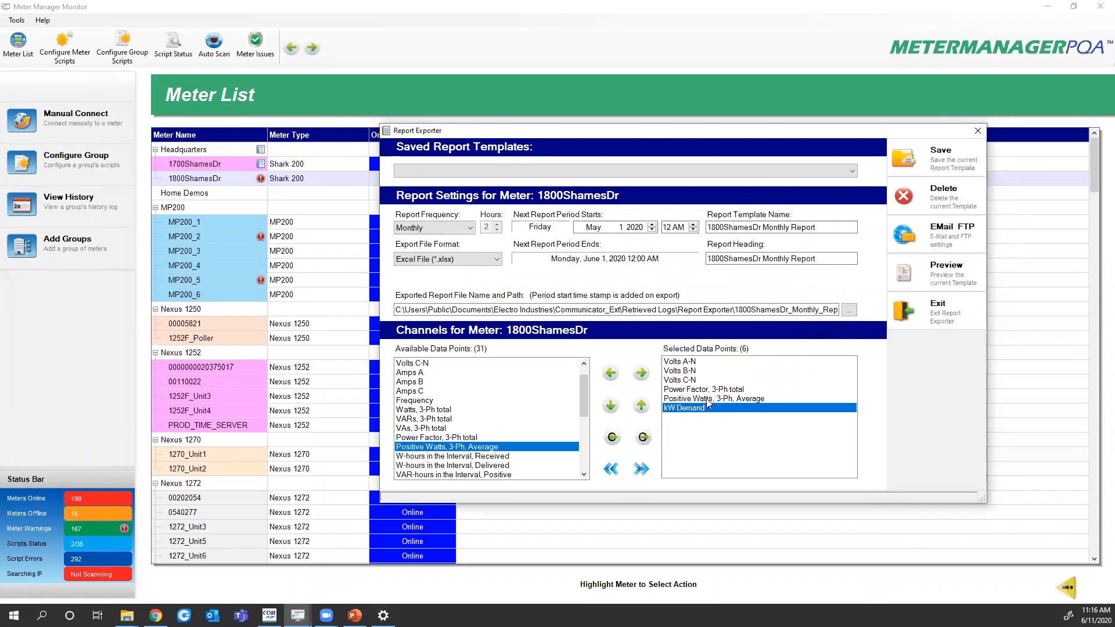
Remove the raw Positive Watts, 3-Ph, Average channel, leaving kW Demand in the report
{"action": "left_click", "coordinate": [708, 399]}
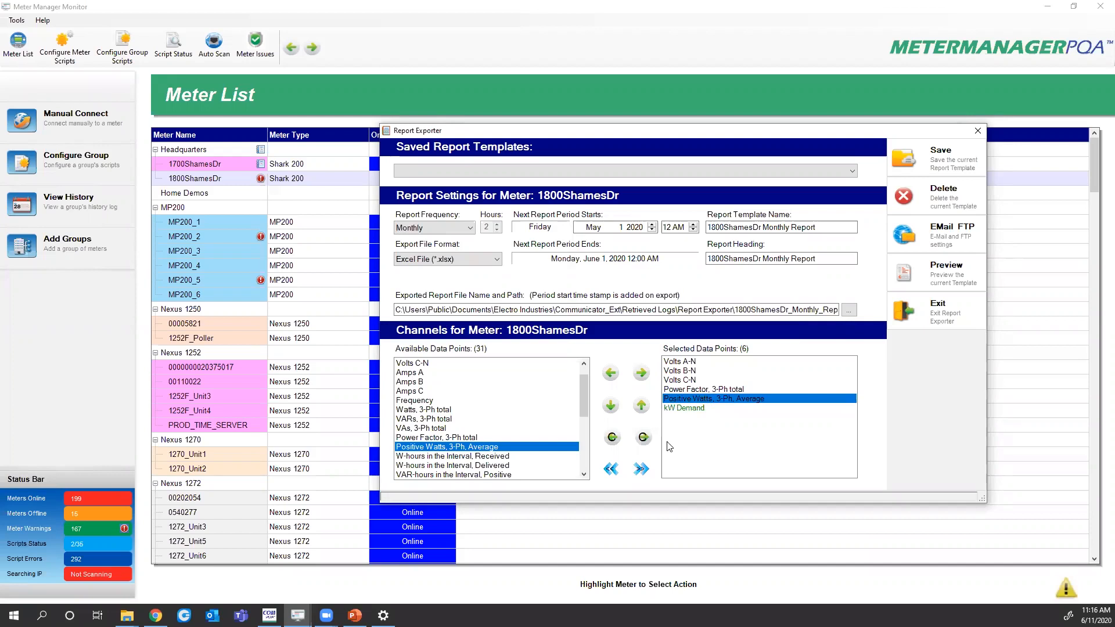
{"action": "double_click", "coordinate": [695, 399]}
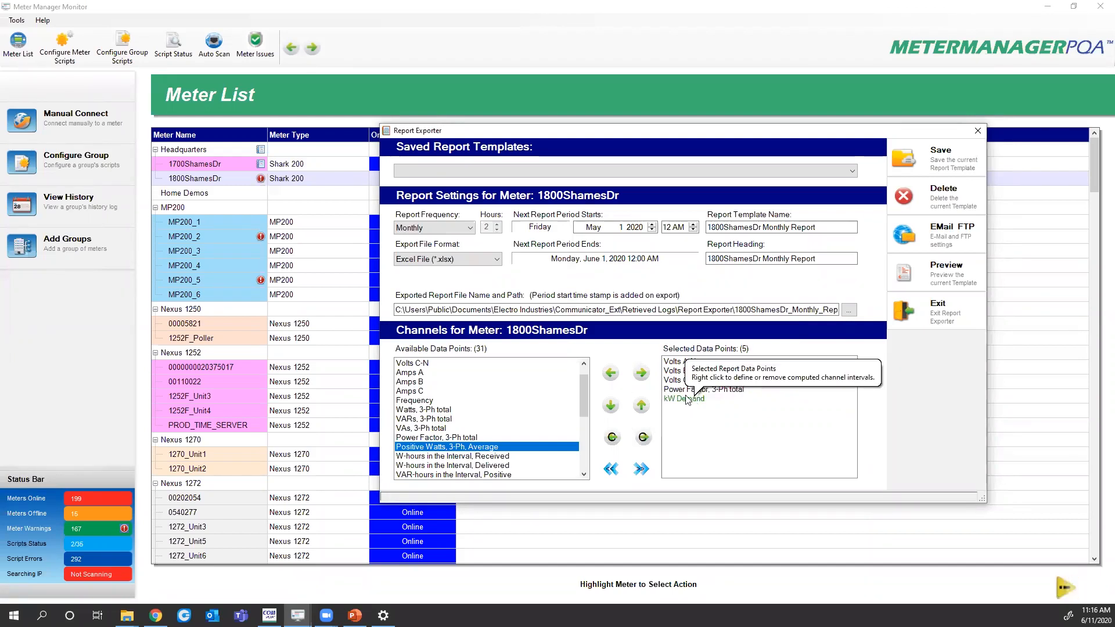
{"action": "left_click", "coordinate": [687, 400]}
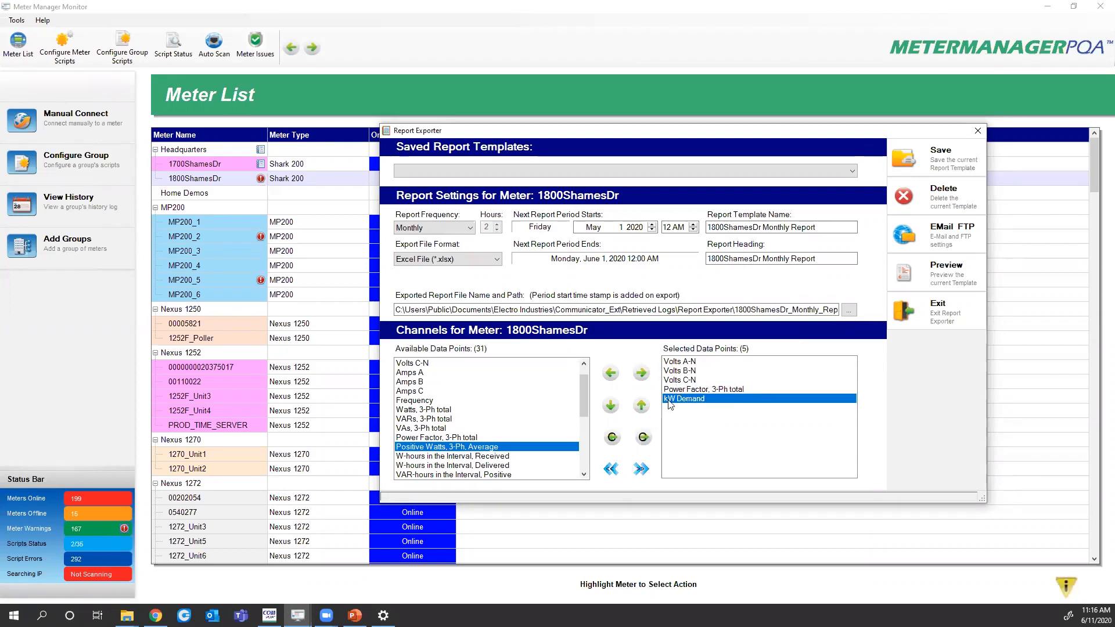
{"action": "left_click_drag", "start_coordinate": [584, 410], "coordinate": [585, 424]}
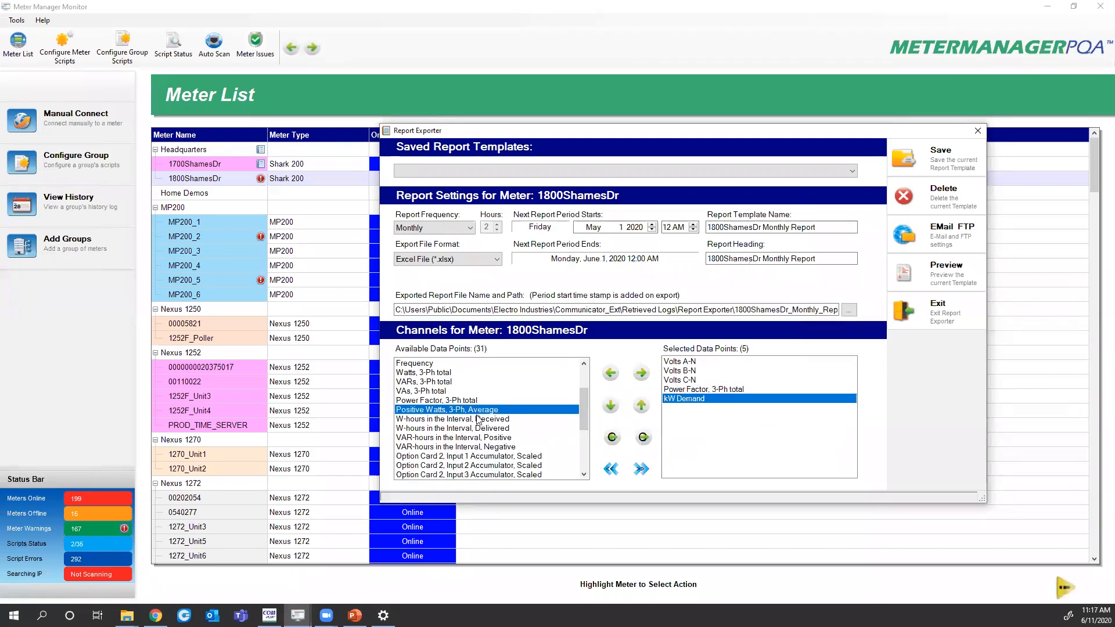
{"action": "scroll", "coordinate": [427, 422], "scroll_direction": "down", "scroll_amount": 1}
{"action": "scroll", "coordinate": [427, 422], "scroll_direction": "down", "scroll_amount": 2}
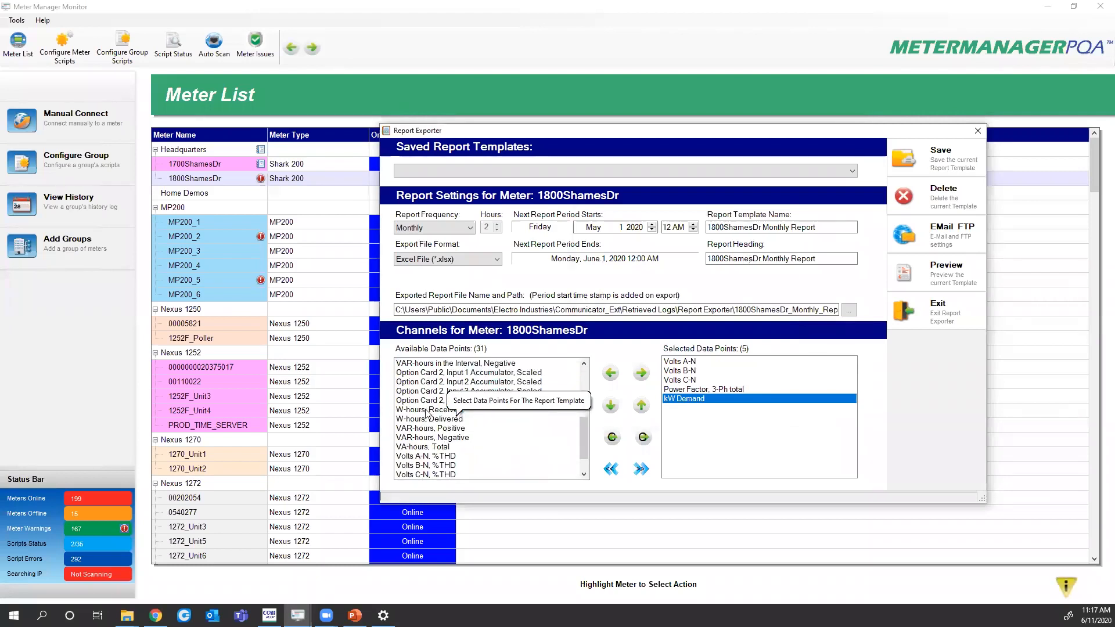
Add W-hours, Received, create a computed channel from it, and name it kWh Rcd
{"action": "double_click", "coordinate": [425, 410]}
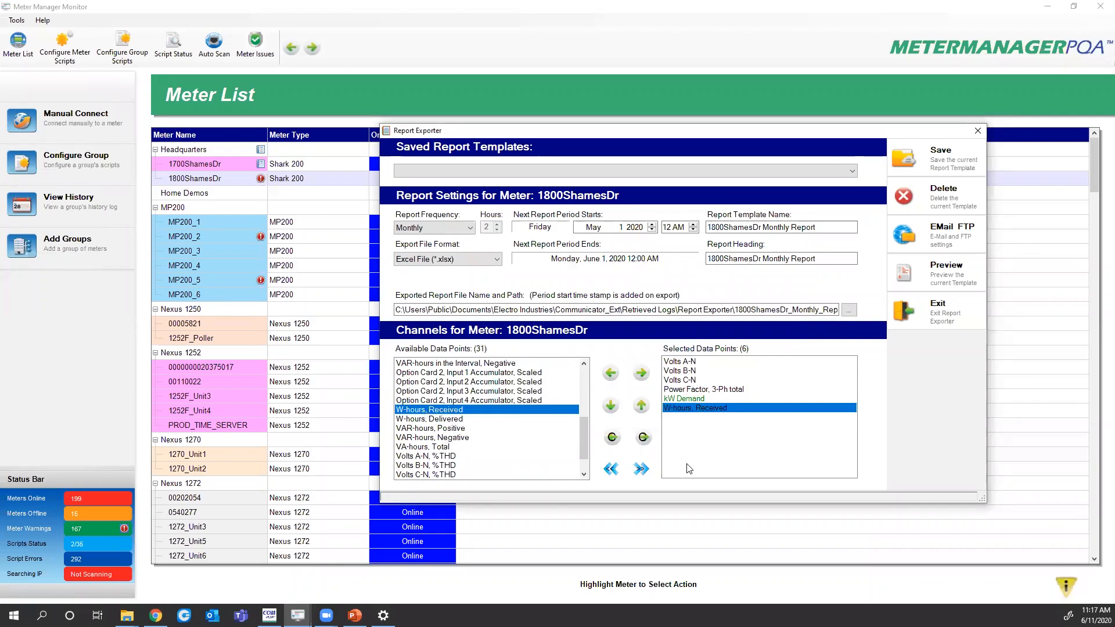
{"action": "left_click", "coordinate": [643, 437]}
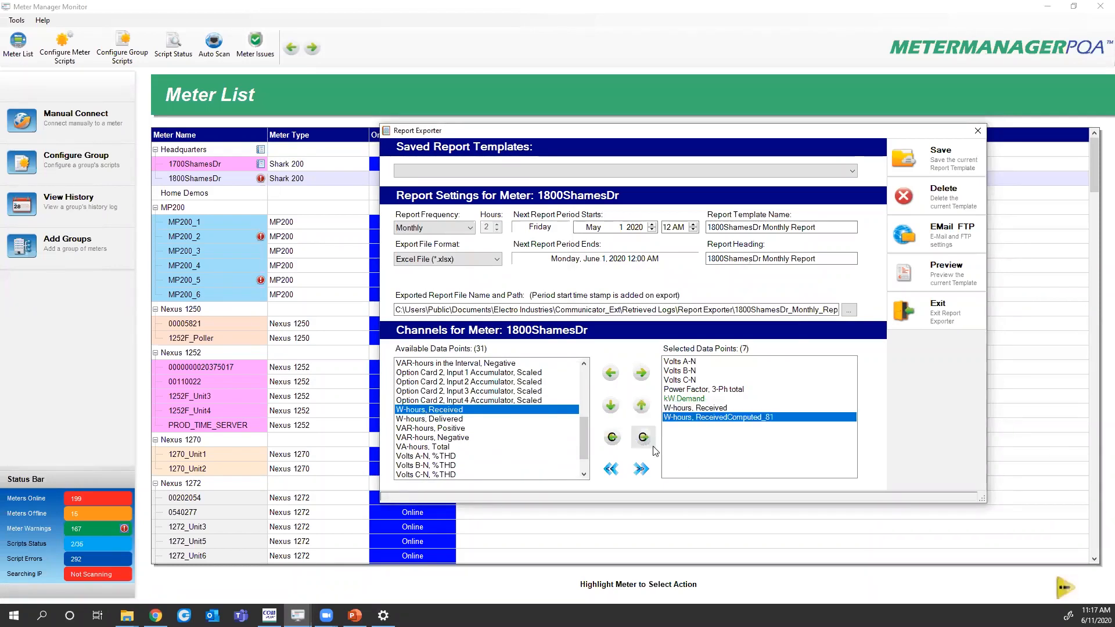
{"action": "right_click", "coordinate": [688, 417]}
{"action": "left_click", "coordinate": [713, 426]}
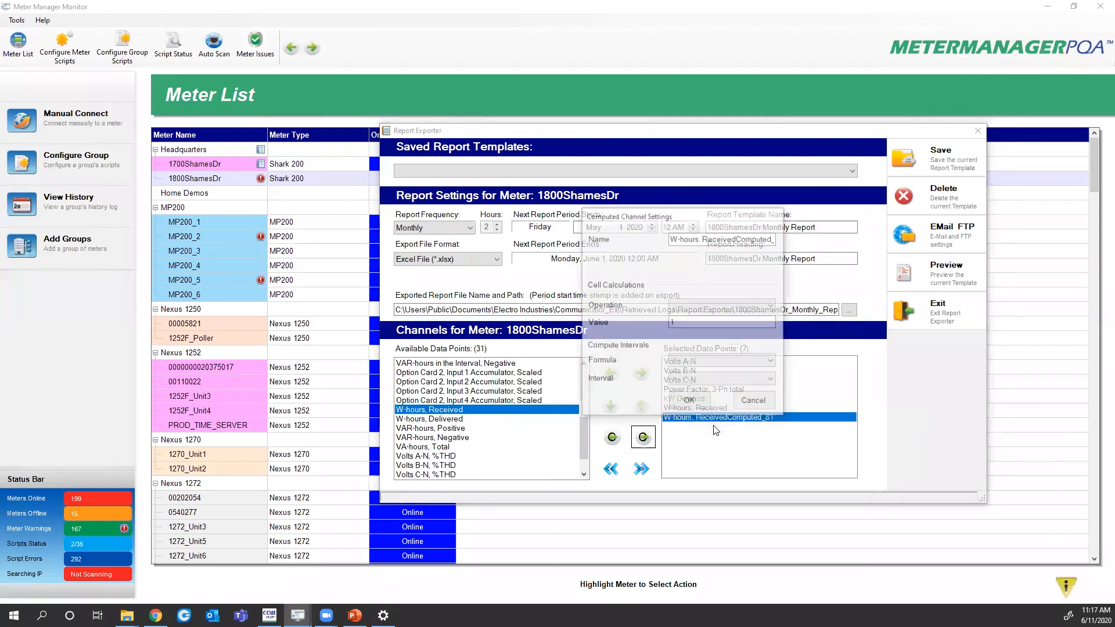
{"action": "left_click_drag", "start_coordinate": [671, 237], "coordinate": [821, 248]}
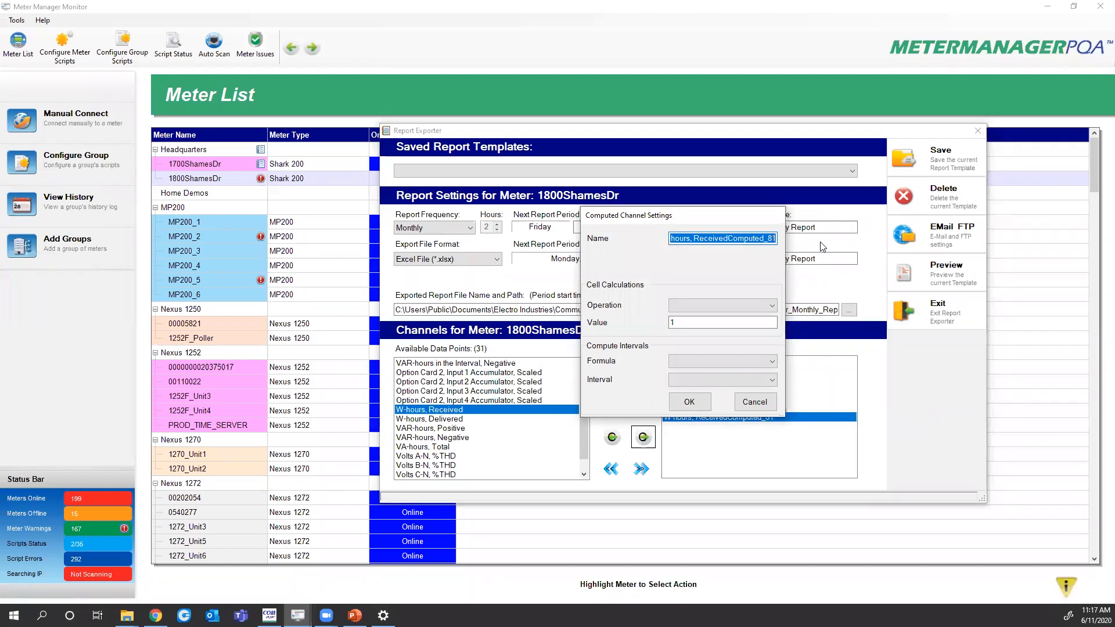
{"action": "type", "text": "kW"}
{"action": "key", "text": "BackSpace"}
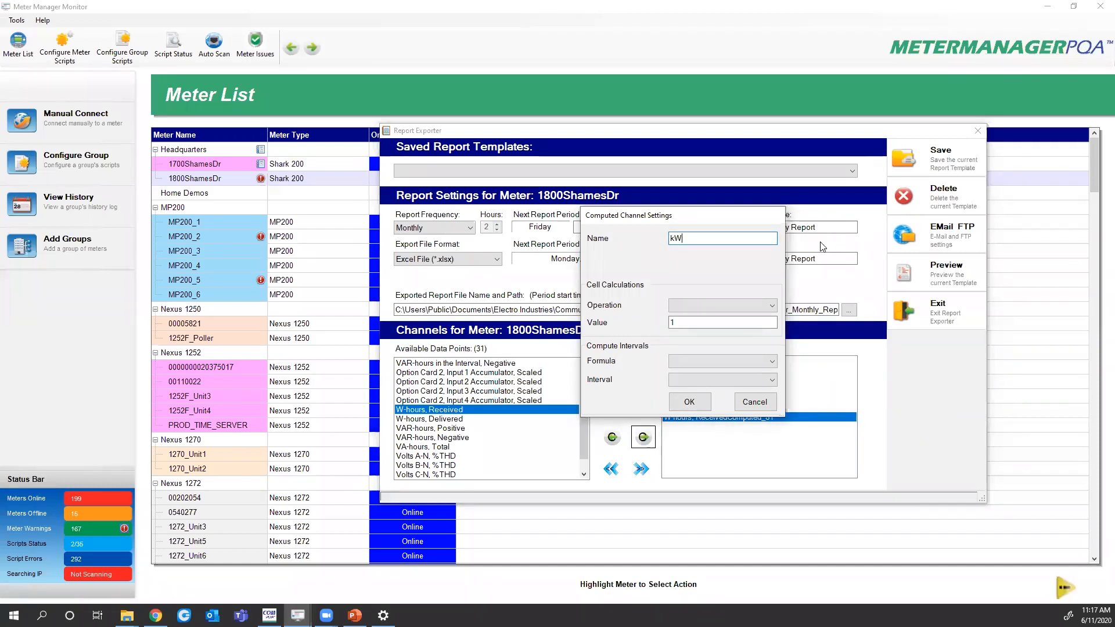
{"action": "type", "text": "h Rcd"}
Set the kWh Rcd calculation to Divide by 1000 and confirm it
{"action": "left_click", "coordinate": [722, 303]}
{"action": "left_click", "coordinate": [678, 337]}
{"action": "left_click", "coordinate": [693, 323]}
{"action": "type", "text": "1000"}
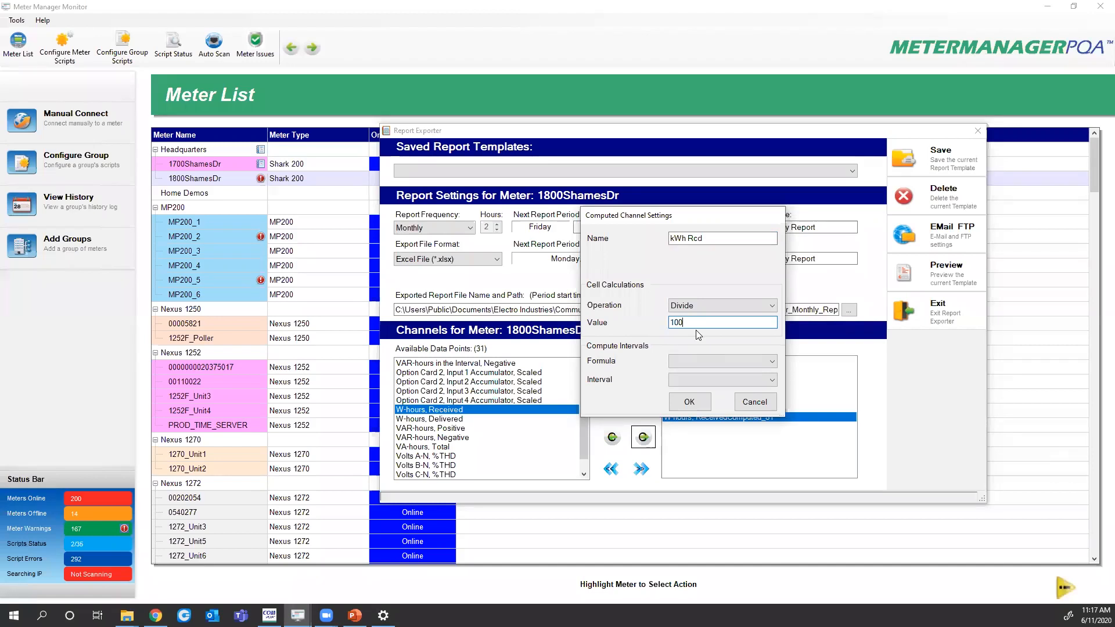
{"action": "left_click", "coordinate": [689, 403]}
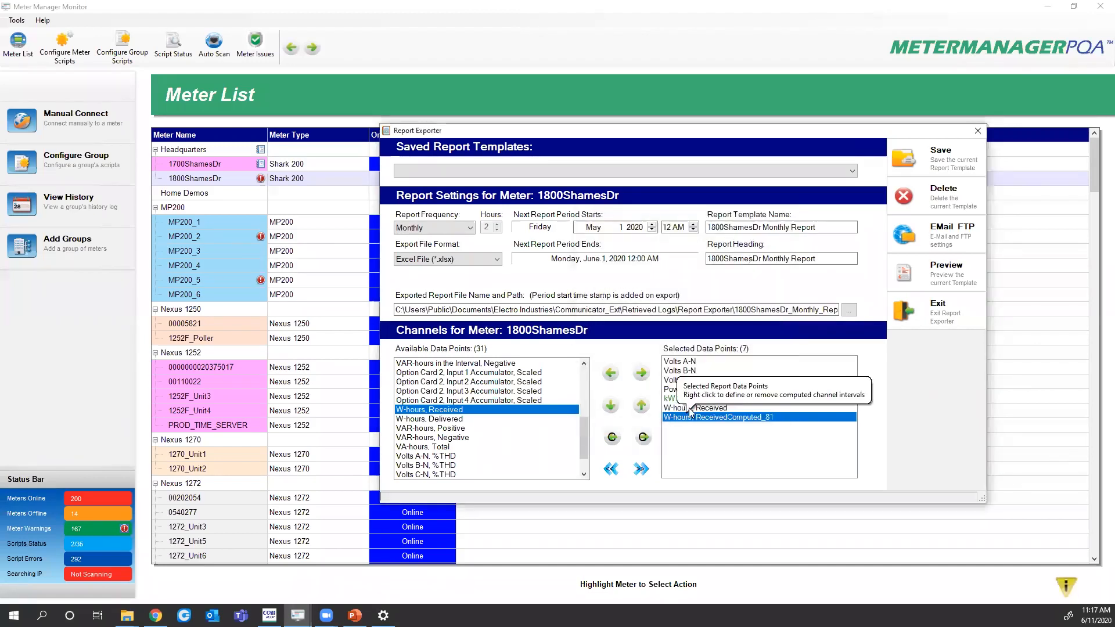
Remove the raw W-hours, Received channel from the selected data points
{"action": "right_click", "coordinate": [690, 417]}
{"action": "left_click", "coordinate": [679, 409]}
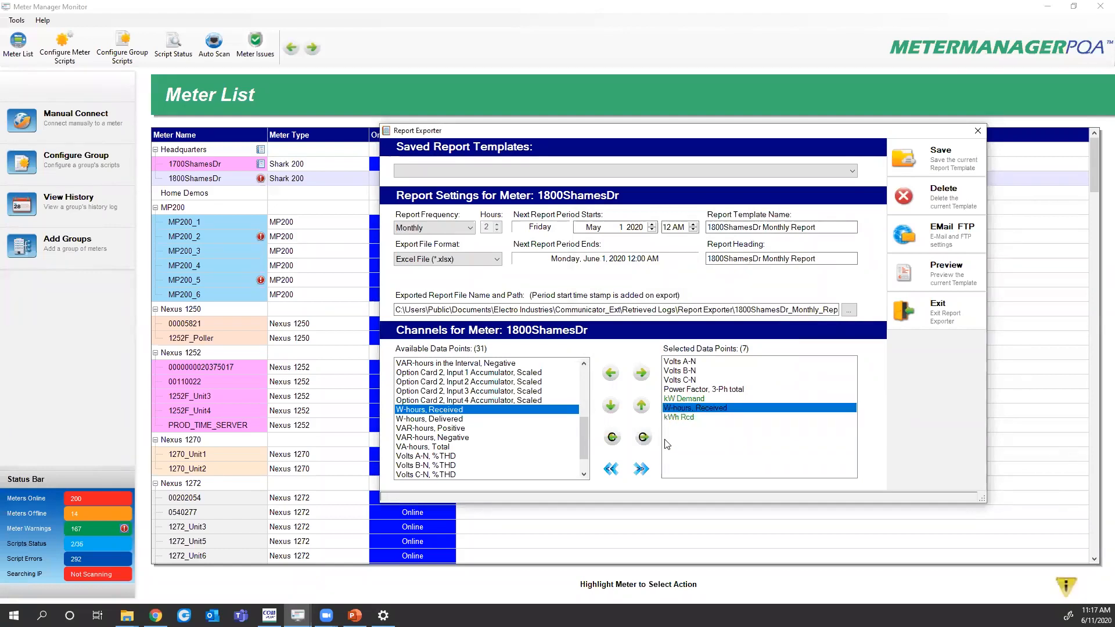
{"action": "double_click", "coordinate": [673, 410]}
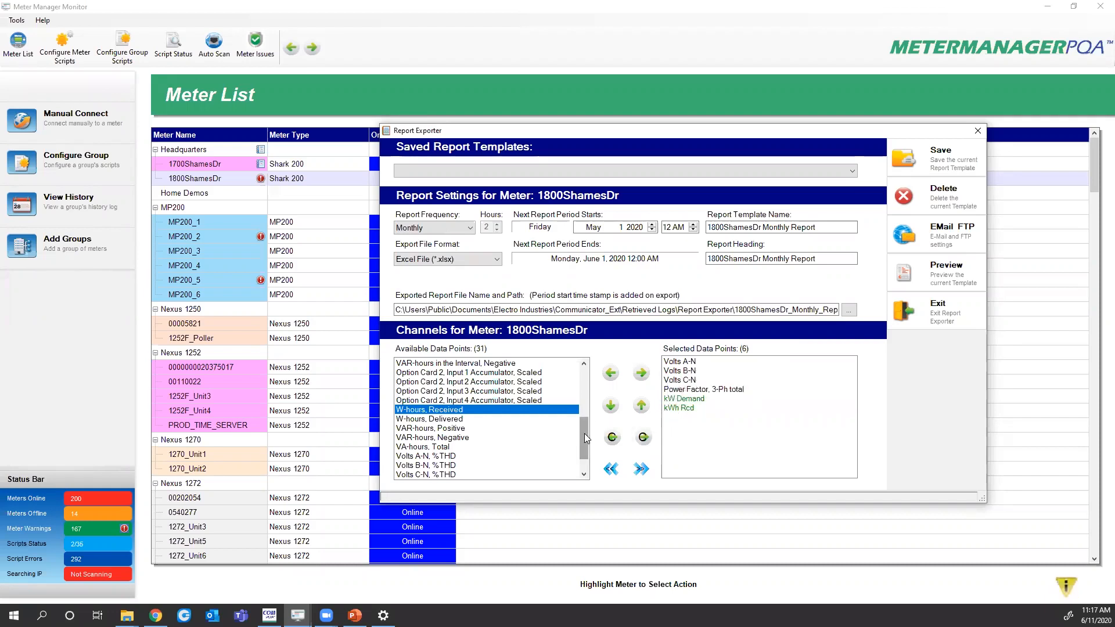
{"action": "left_click_drag", "start_coordinate": [585, 433], "coordinate": [585, 448]}
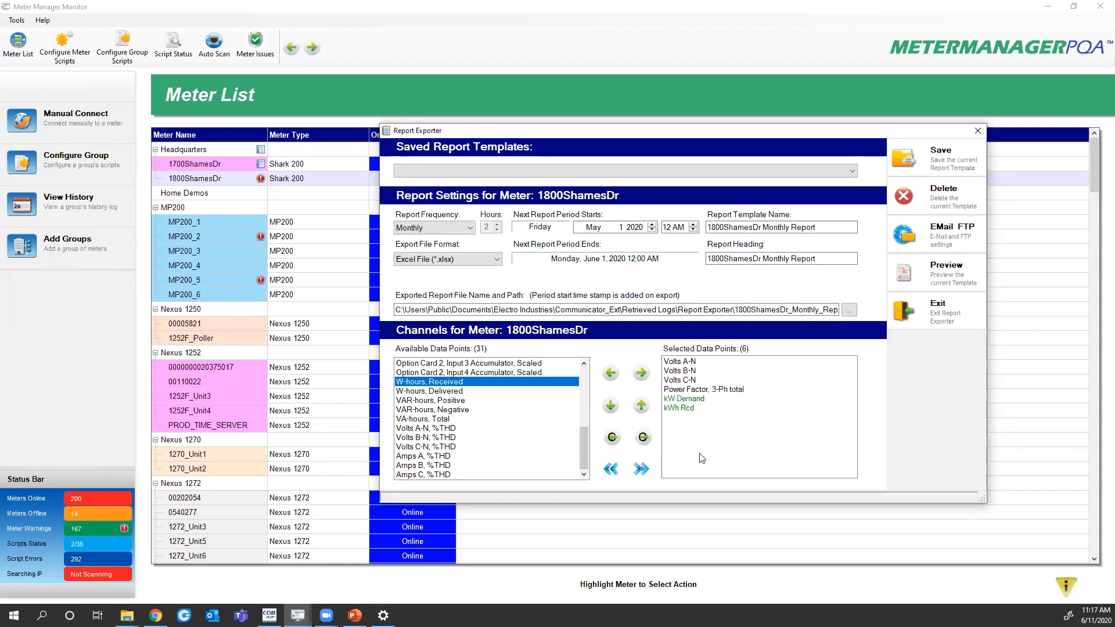
Add Amps A, B and C %THD to the selected data points and save the template
{"action": "left_click", "coordinate": [417, 458]}
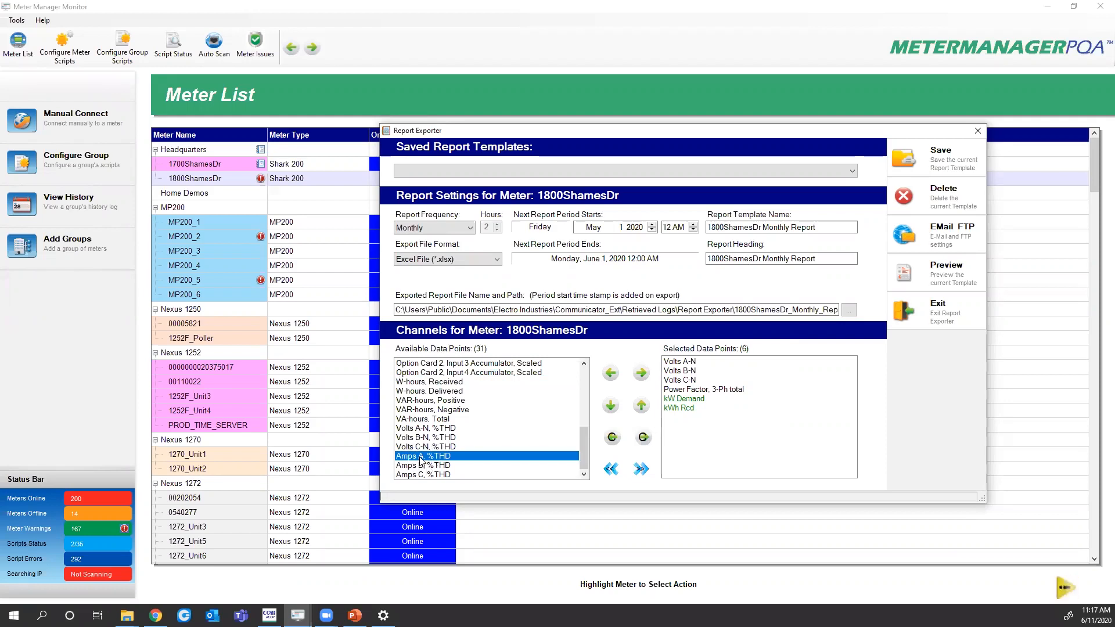
{"action": "double_click", "coordinate": [420, 456]}
{"action": "double_click", "coordinate": [421, 465]}
{"action": "double_click", "coordinate": [421, 474]}
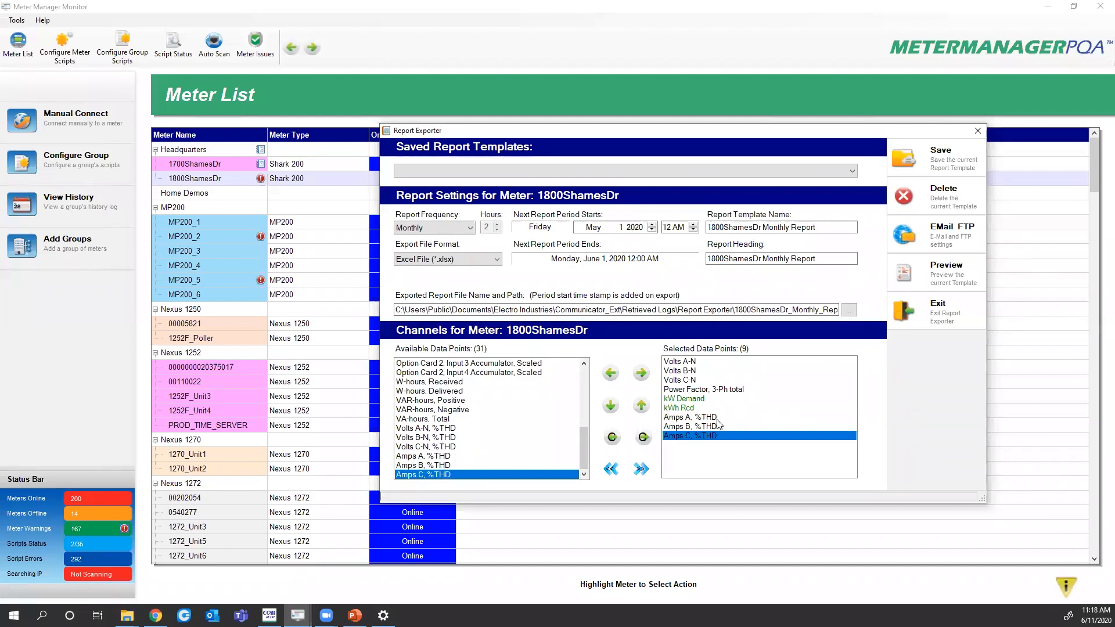
{"action": "left_click", "coordinate": [910, 156]}
{"action": "key", "text": "Return"}
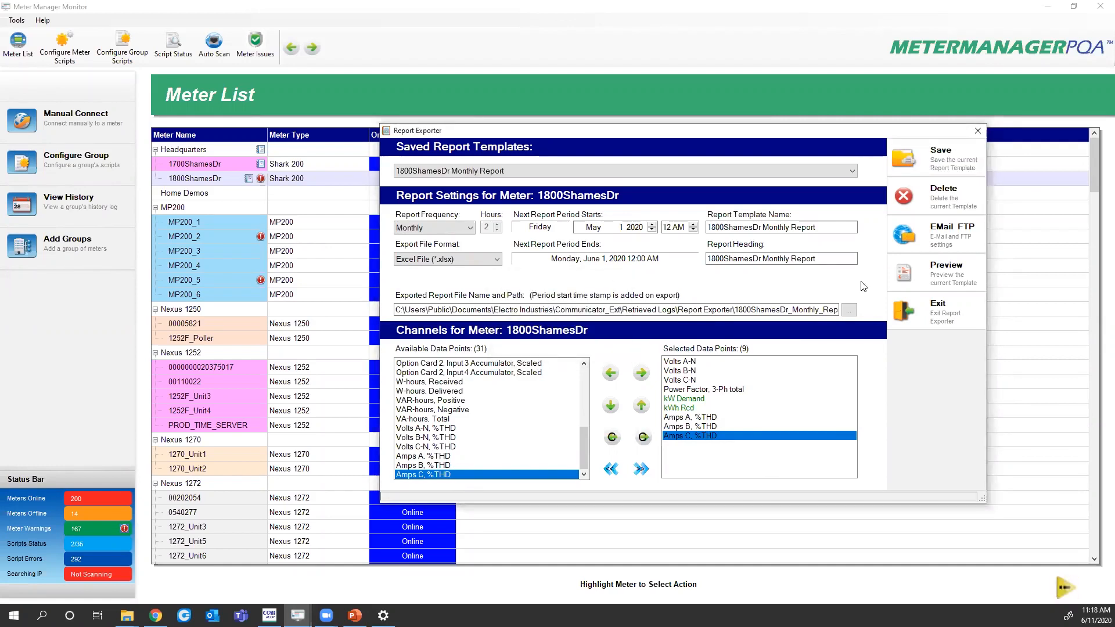
{"action": "left_click", "coordinate": [929, 272]}
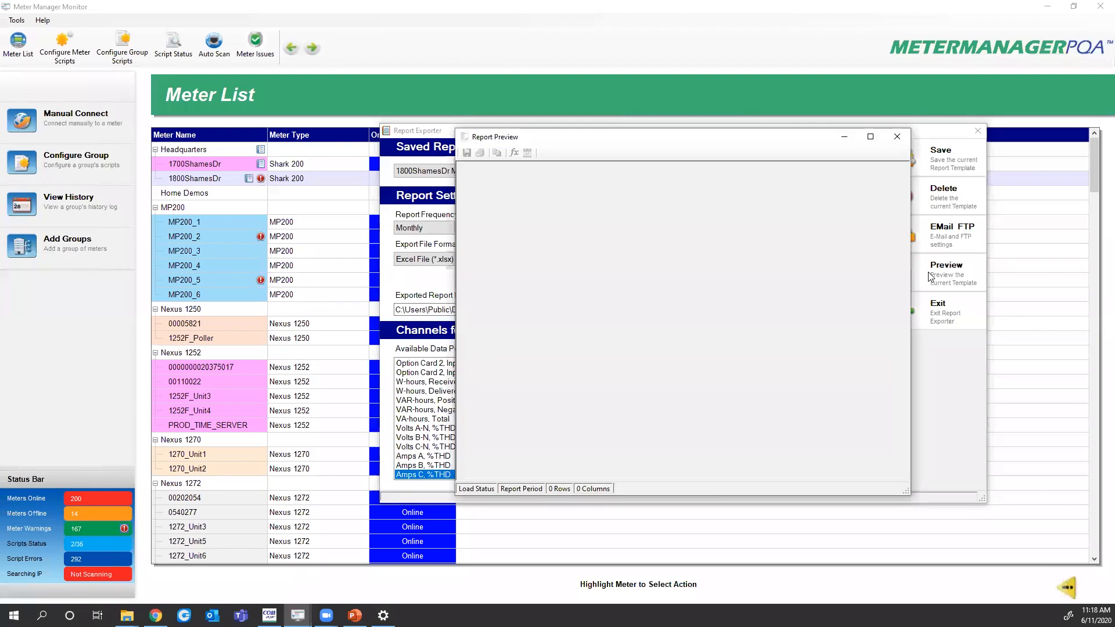
{"action": "left_click", "coordinate": [872, 137]}
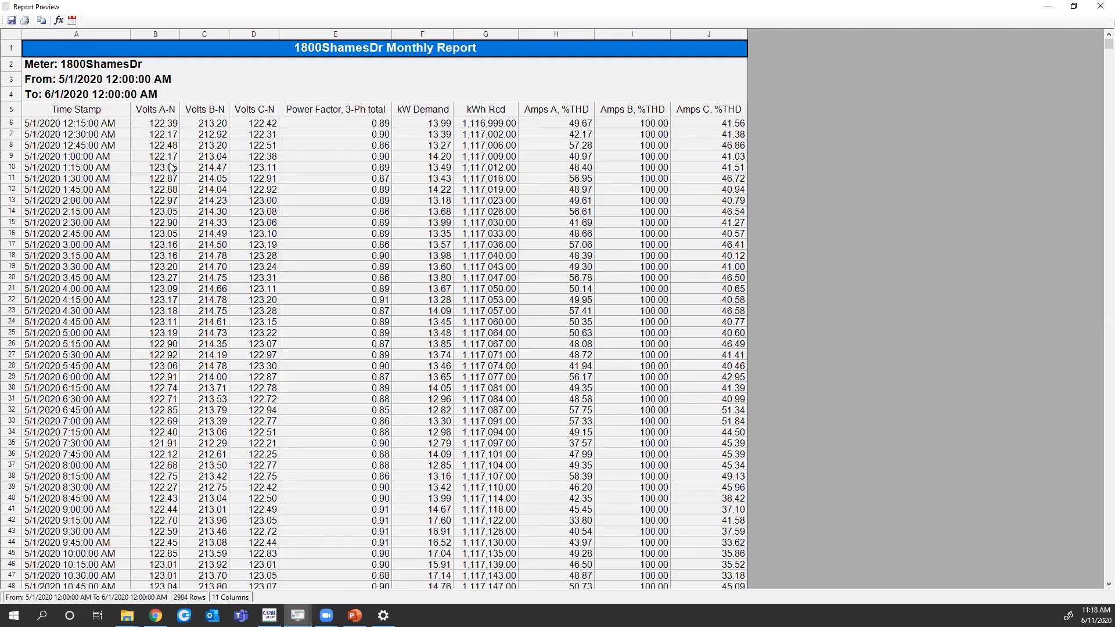
Open the Formula Builder from the report preview and move it to the right
{"action": "left_click", "coordinate": [59, 21]}
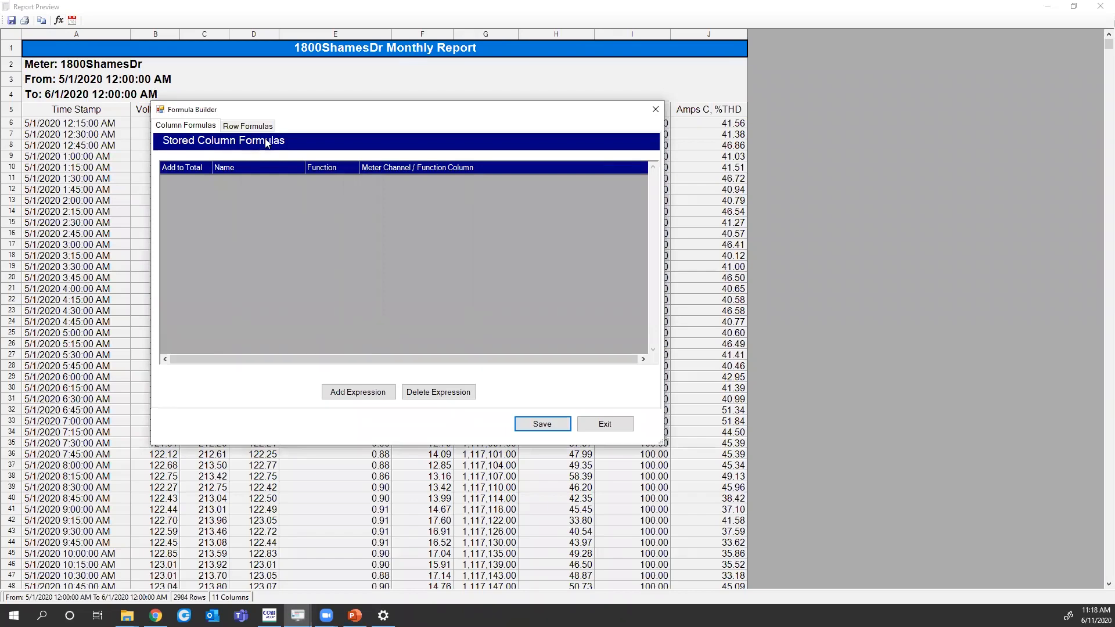
{"action": "left_click_drag", "start_coordinate": [288, 110], "coordinate": [751, 158]}
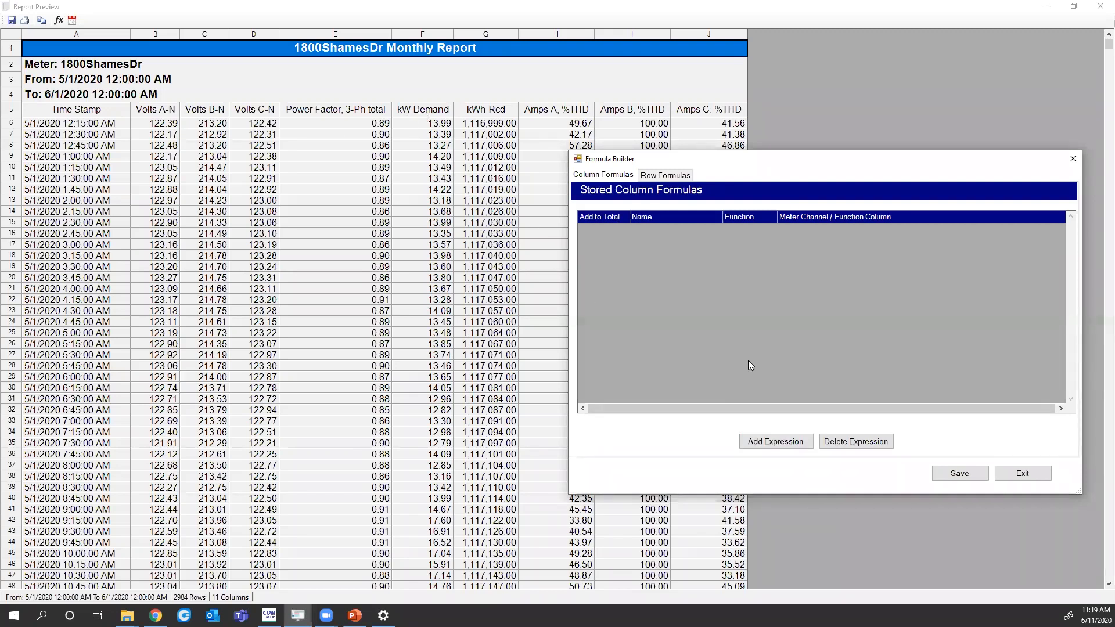
Create and store a column formula named 'Peak kW' using MAX on the kW Demand channel
{"action": "left_click", "coordinate": [779, 443]}
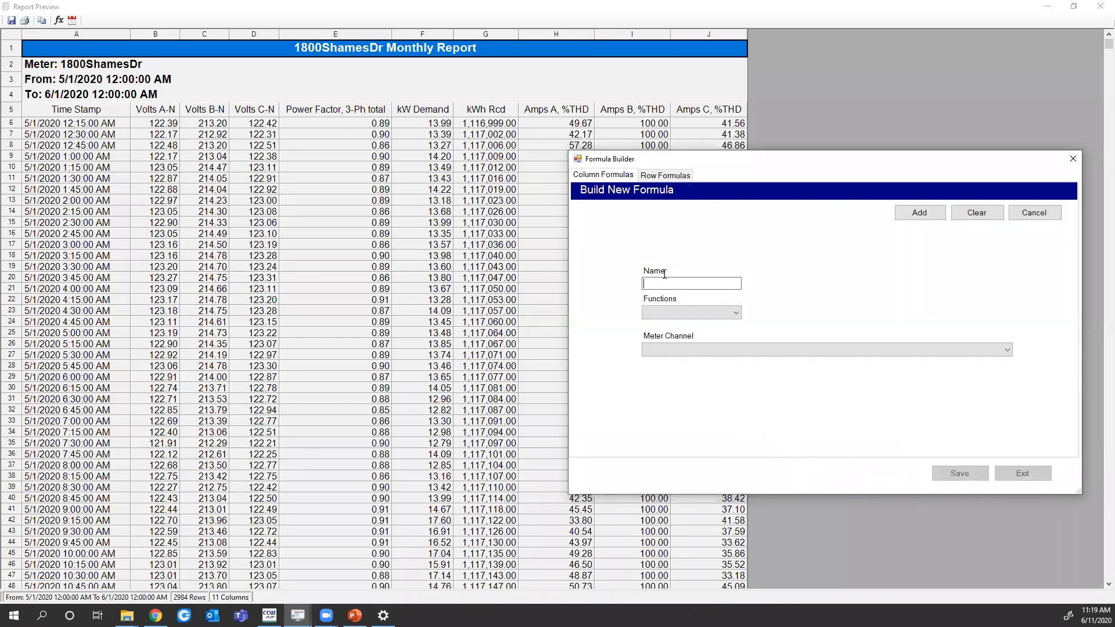
{"action": "type", "text": "Peak kW"}
{"action": "left_click", "coordinate": [690, 314]}
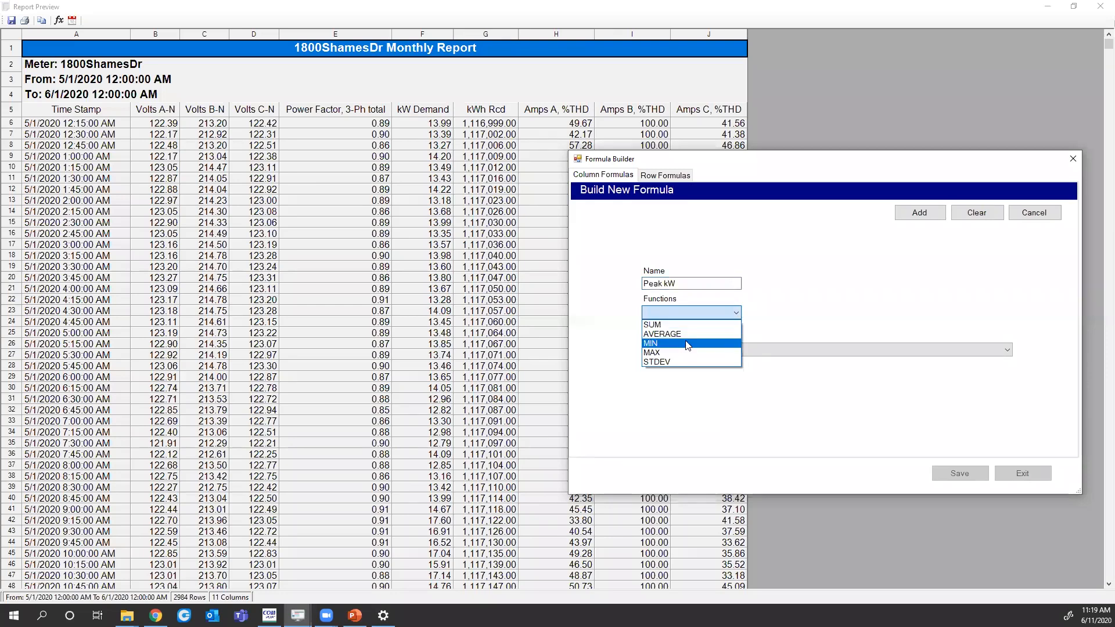
{"action": "left_click", "coordinate": [675, 353]}
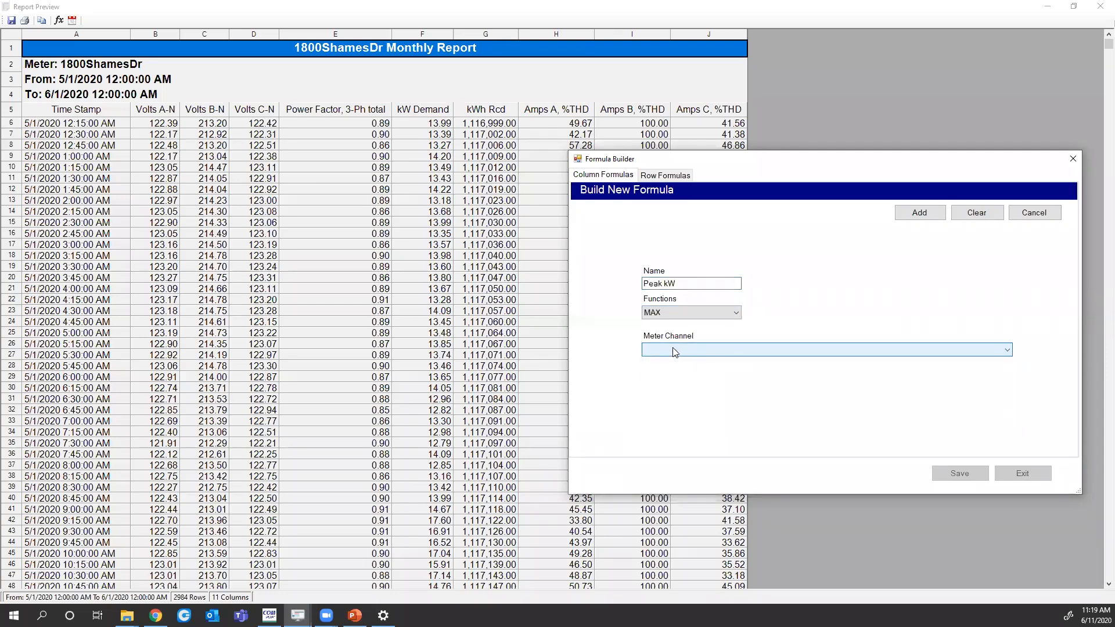
{"action": "left_click", "coordinate": [675, 351]}
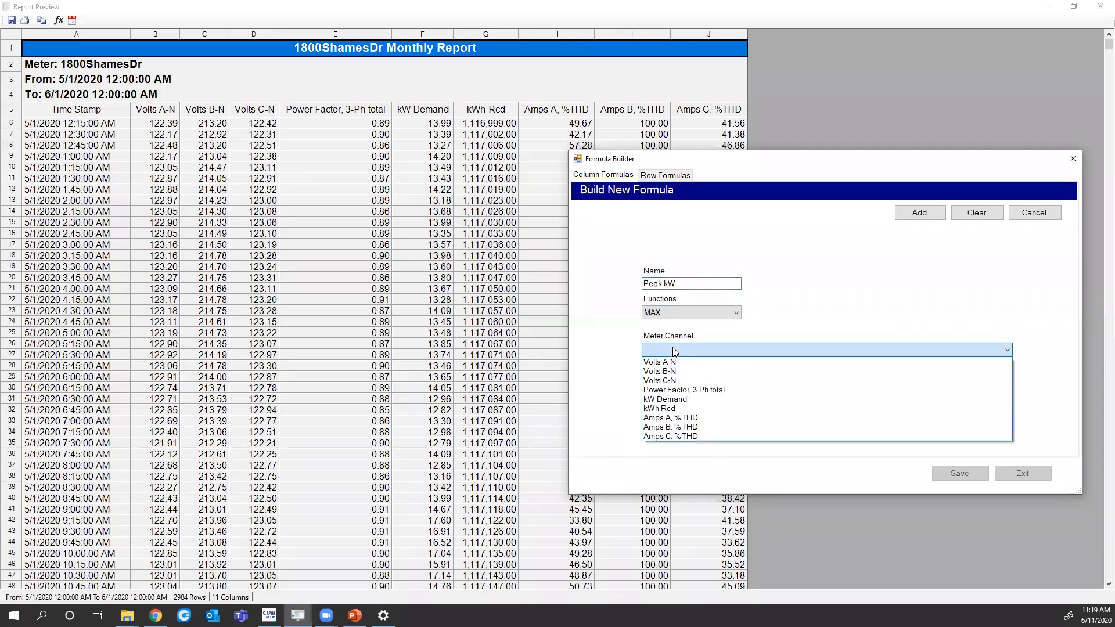
{"action": "left_click", "coordinate": [669, 401]}
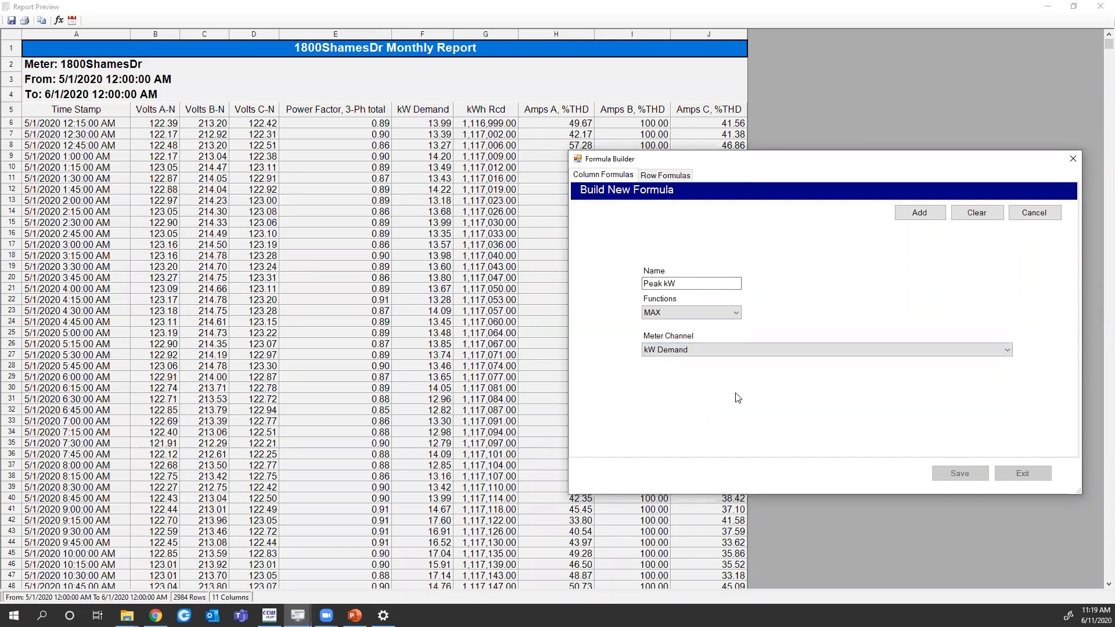
{"action": "left_click", "coordinate": [926, 215]}
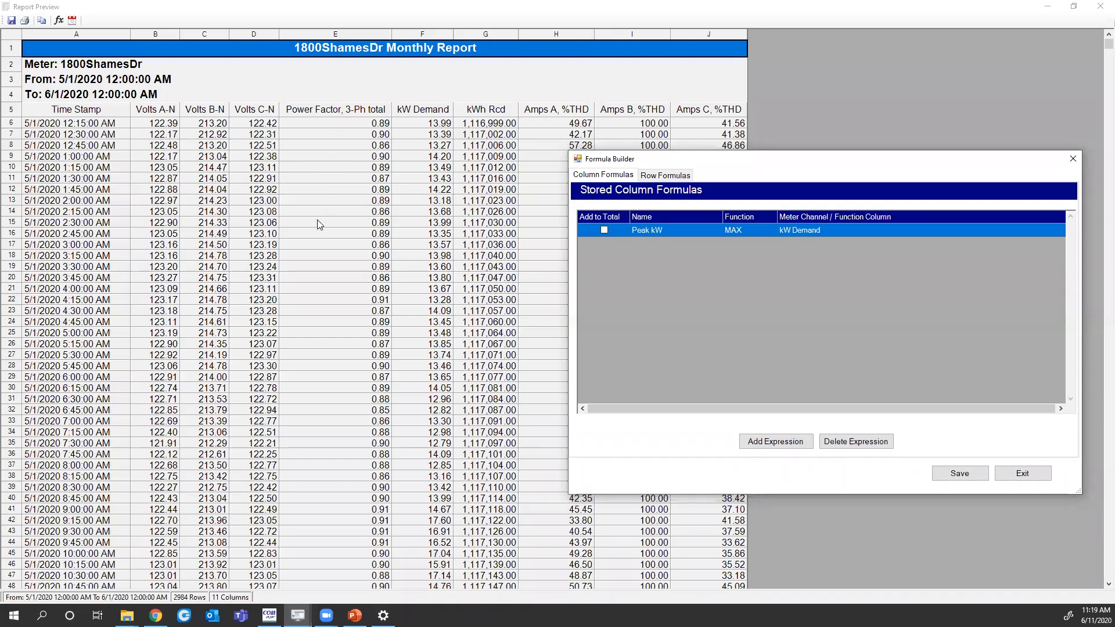
{"action": "left_click", "coordinate": [760, 445]}
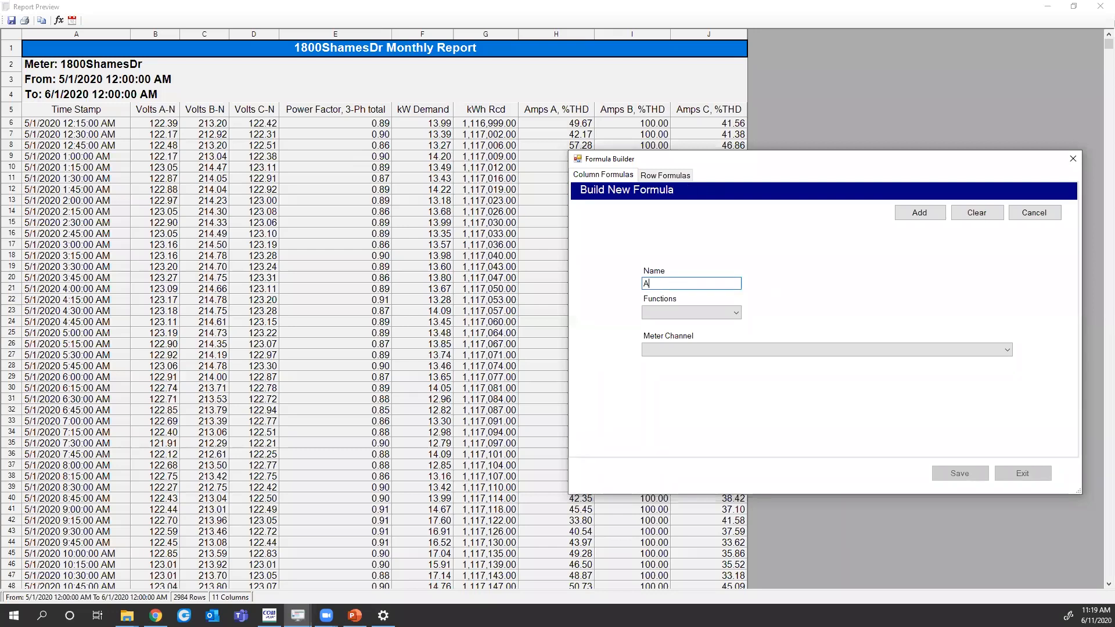
Store a column formula 'Avg PF' as AVERAGE of Power Factor, 3-Ph total
{"action": "type", "text": "Avg PF"}
{"action": "left_click", "coordinate": [684, 313]}
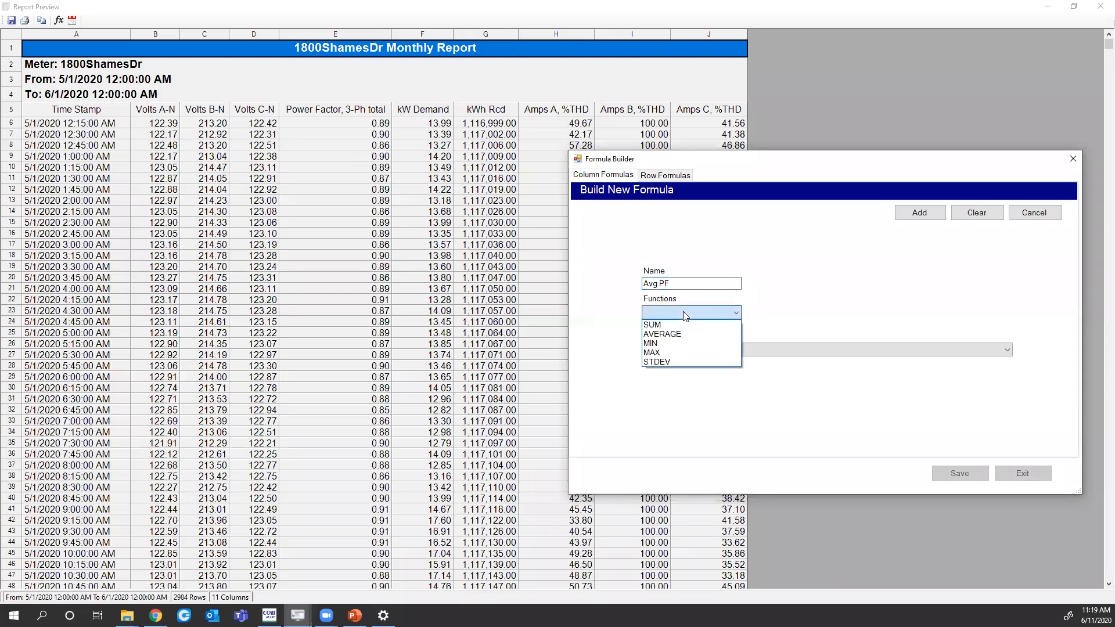
{"action": "left_click", "coordinate": [677, 337]}
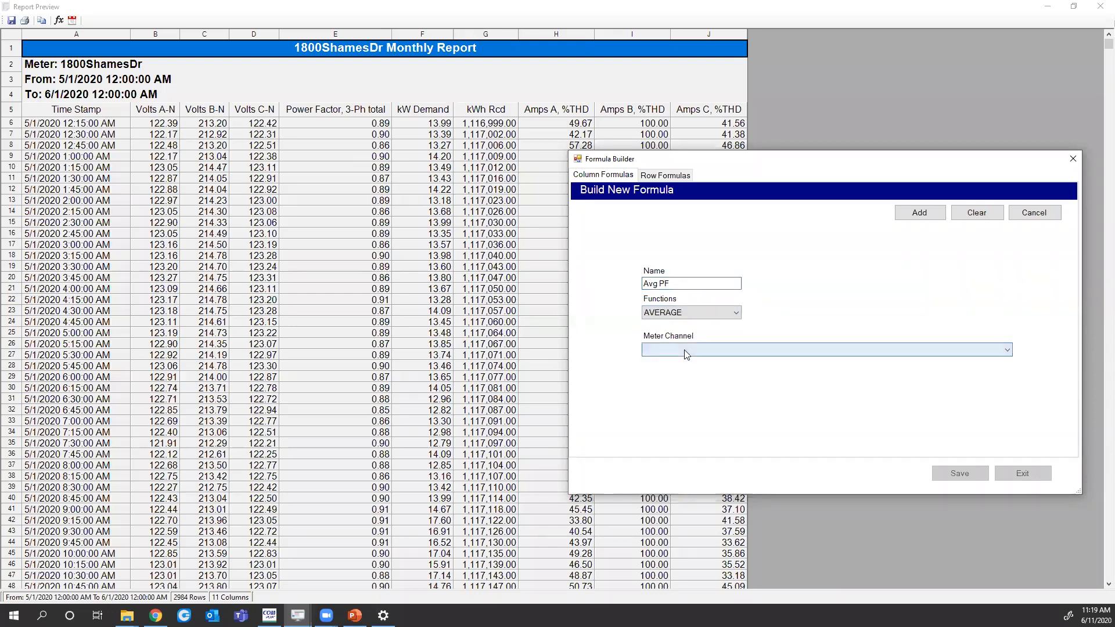
{"action": "left_click", "coordinate": [684, 349]}
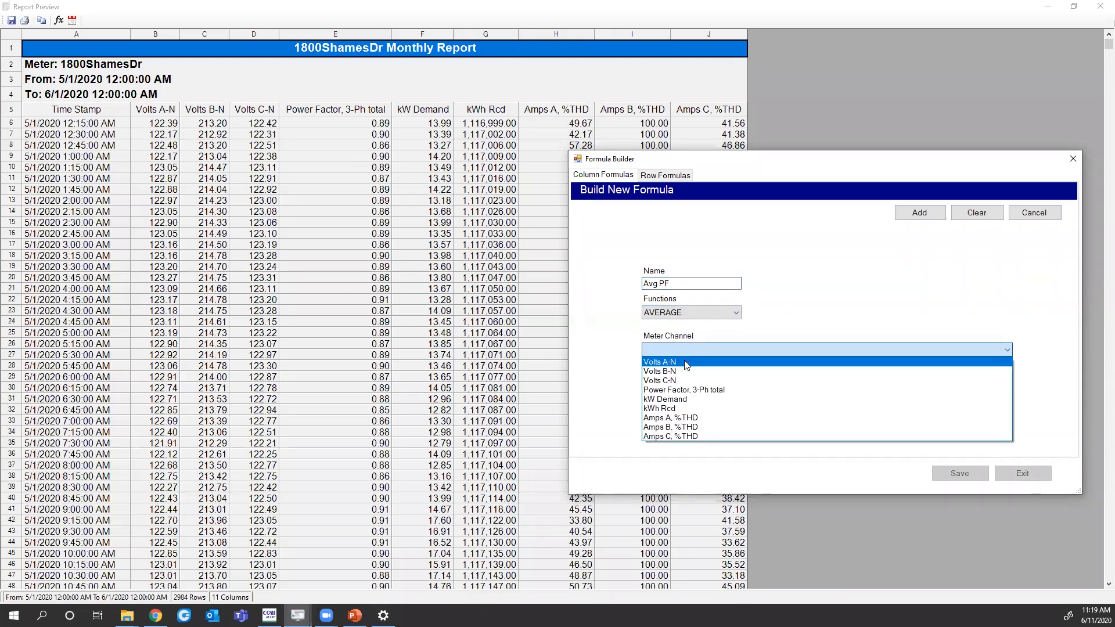
{"action": "left_click", "coordinate": [679, 391]}
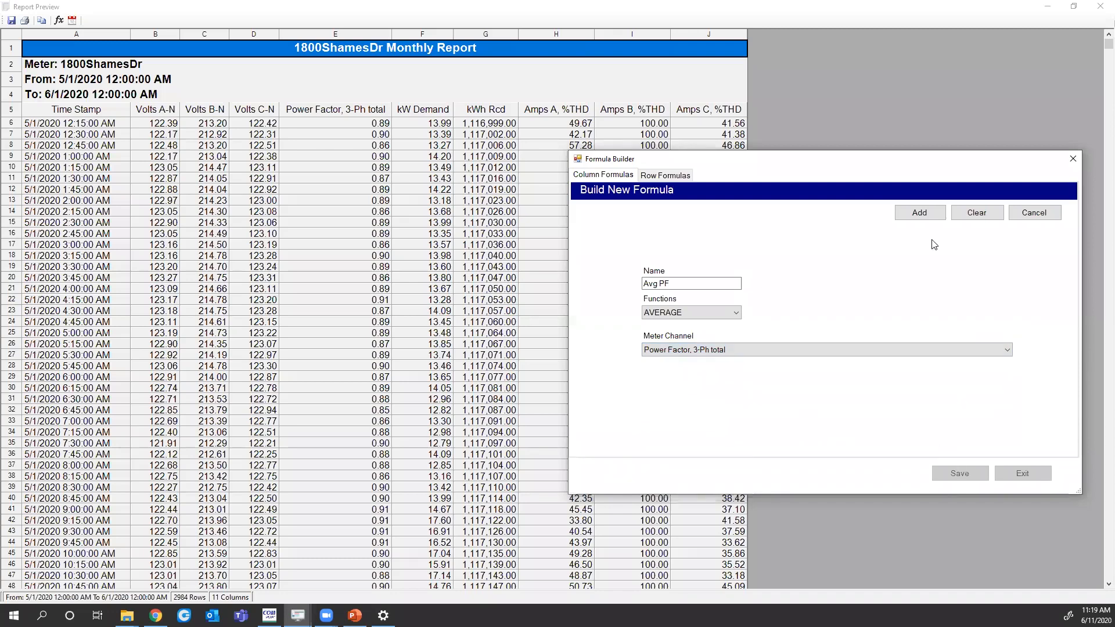
{"action": "left_click", "coordinate": [914, 211]}
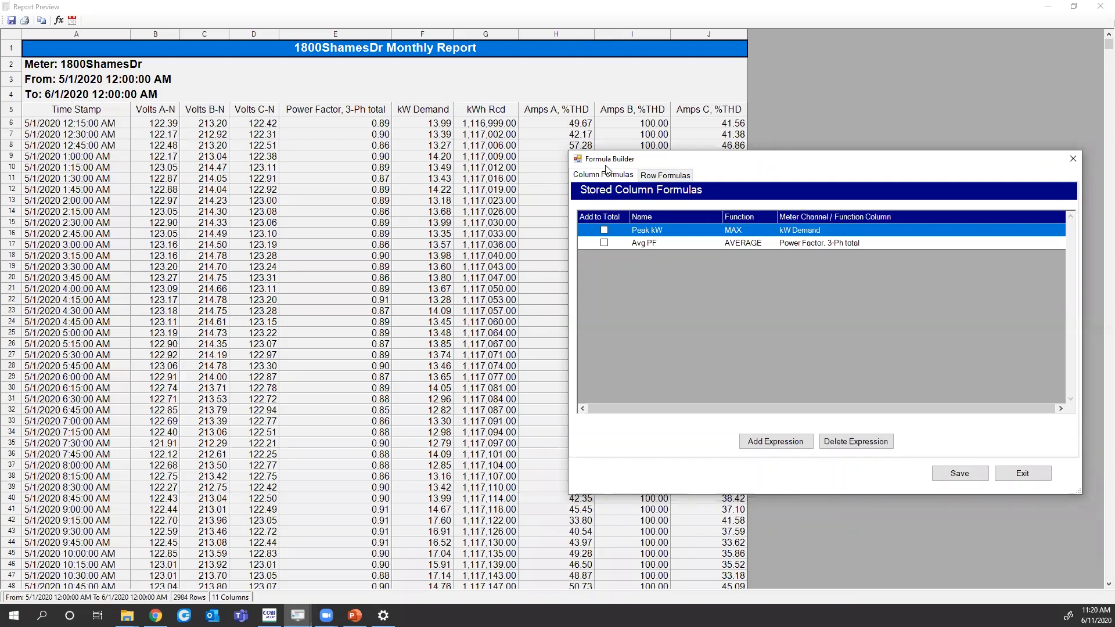
{"action": "left_click", "coordinate": [774, 443]}
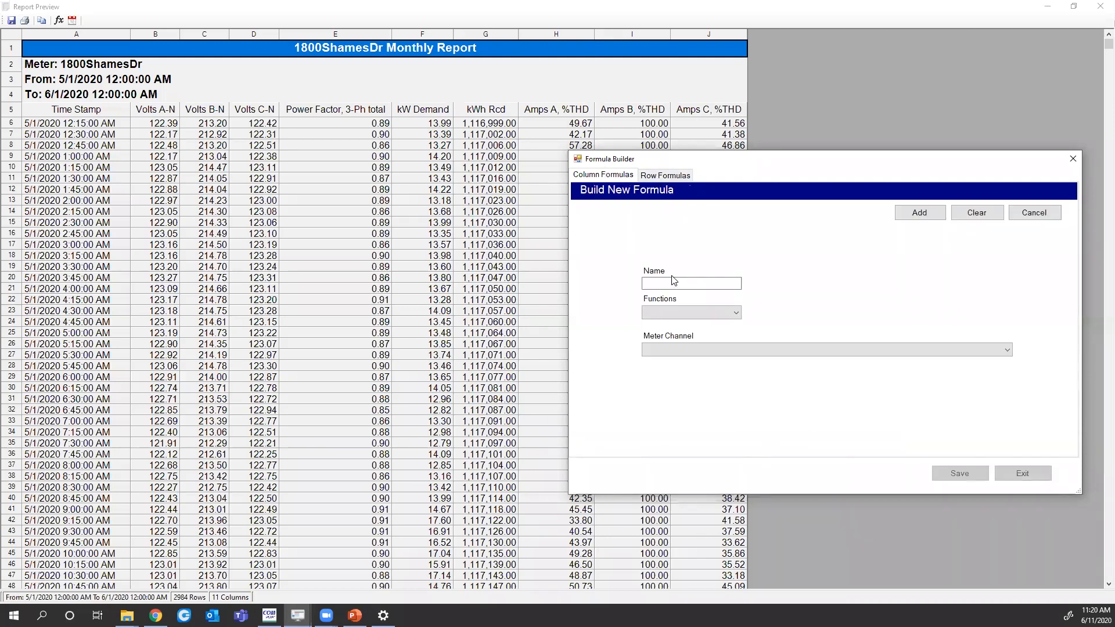
Store a column formula 'Avg THD A' as AVERAGE of Amps A, %THD
{"action": "left_click", "coordinate": [673, 283]}
{"action": "type", "text": "Avg THD A"}
{"action": "left_click", "coordinate": [694, 315]}
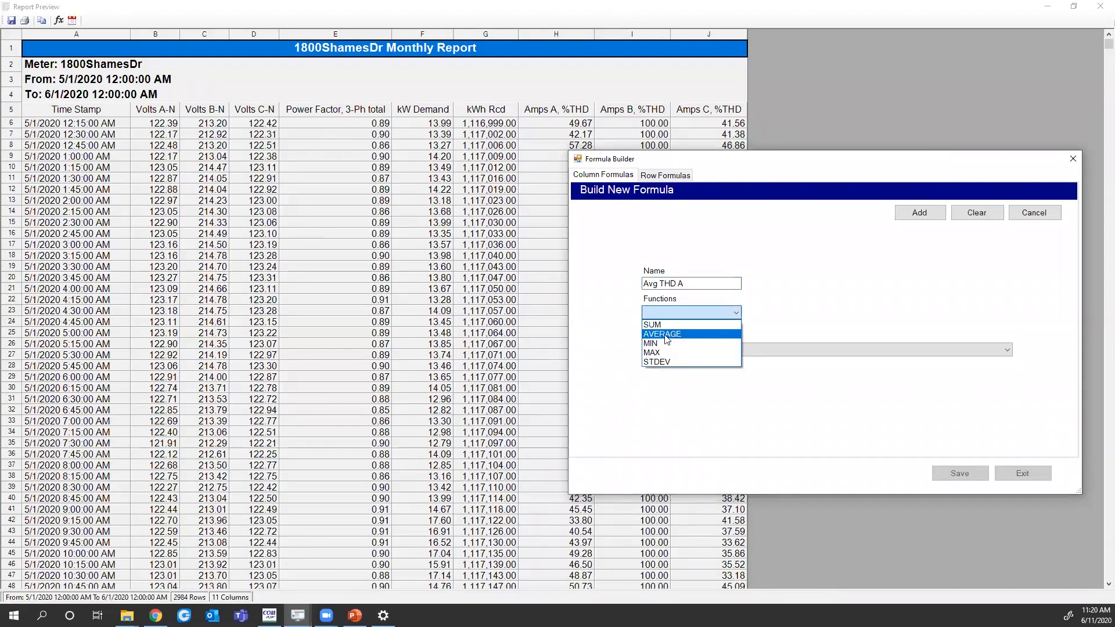
{"action": "left_click", "coordinate": [666, 335]}
{"action": "left_click", "coordinate": [668, 349]}
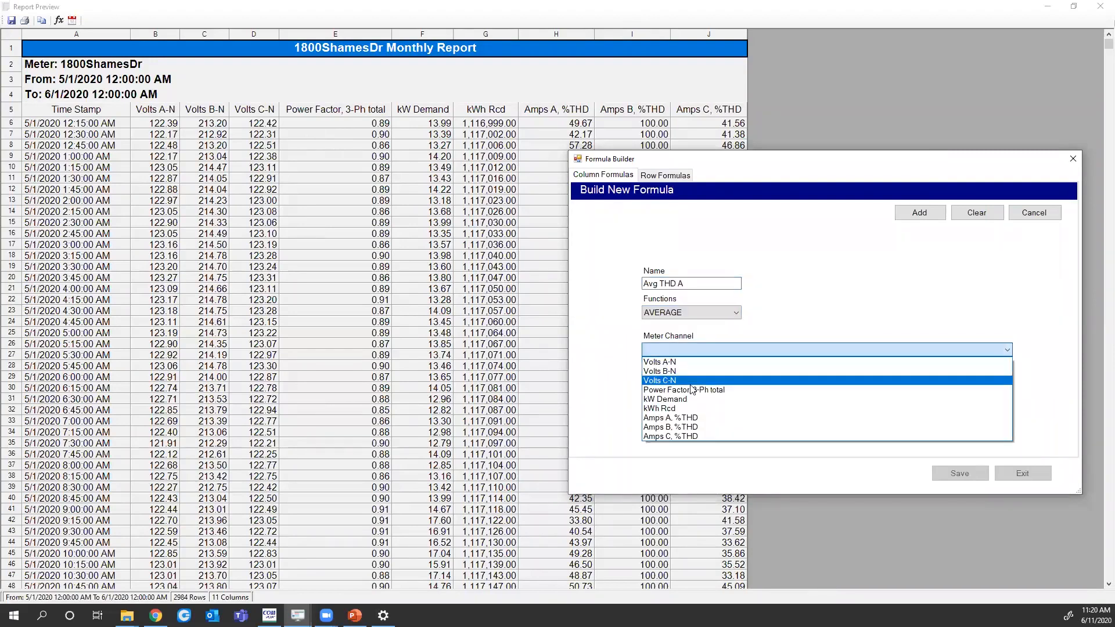
{"action": "left_click", "coordinate": [697, 418]}
{"action": "left_click", "coordinate": [931, 216]}
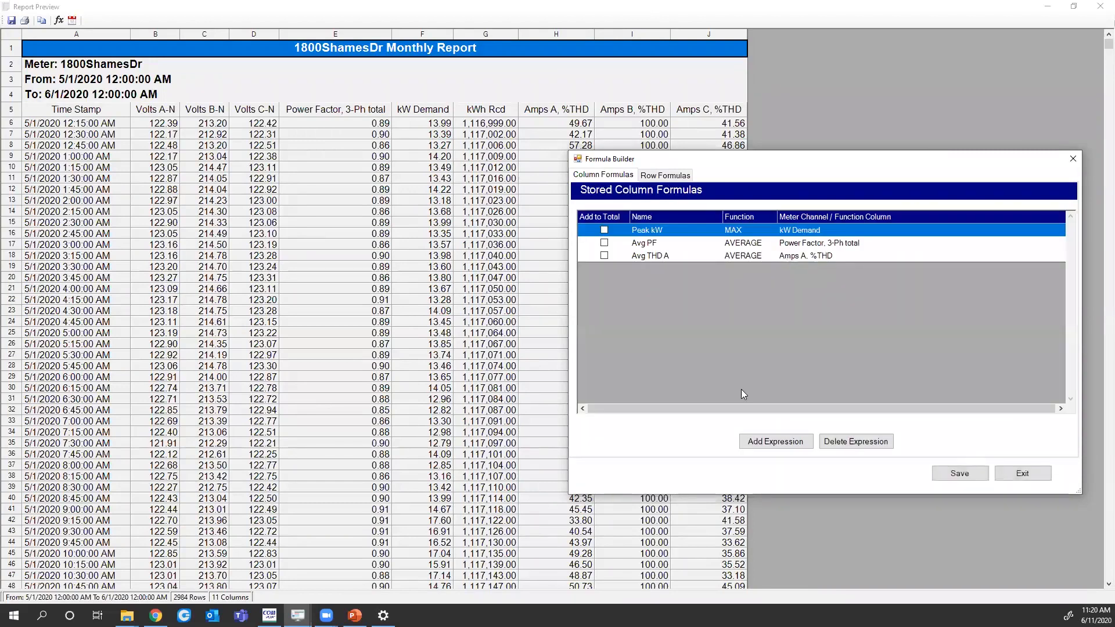
Store 'Avg THD B' as AVERAGE of Amps B, %THD, then switch to Row Formulas
{"action": "left_click", "coordinate": [779, 442]}
{"action": "left_click", "coordinate": [657, 283]}
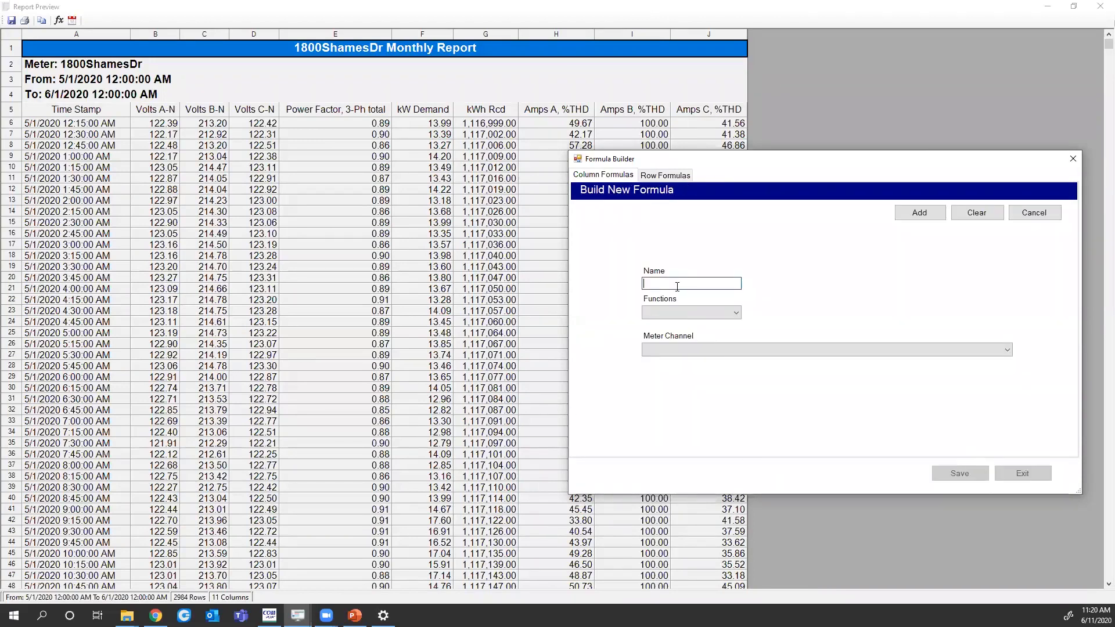
{"action": "type", "text": "Avg THD B"}
{"action": "left_click", "coordinate": [717, 314]}
{"action": "left_click", "coordinate": [714, 330]}
{"action": "left_click", "coordinate": [707, 348]}
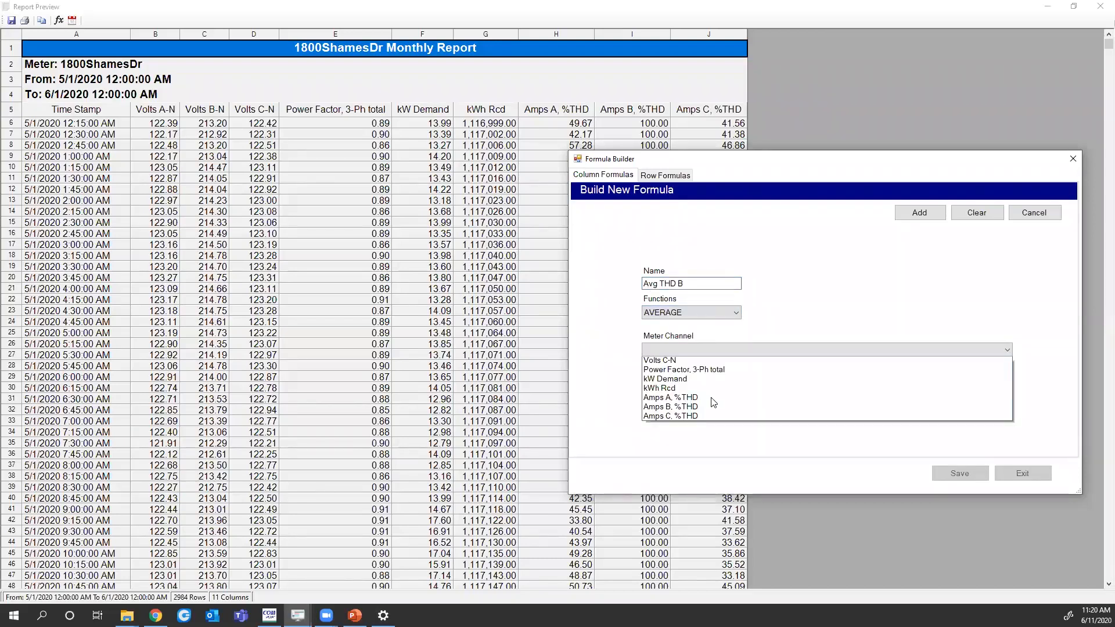
{"action": "left_click", "coordinate": [708, 426]}
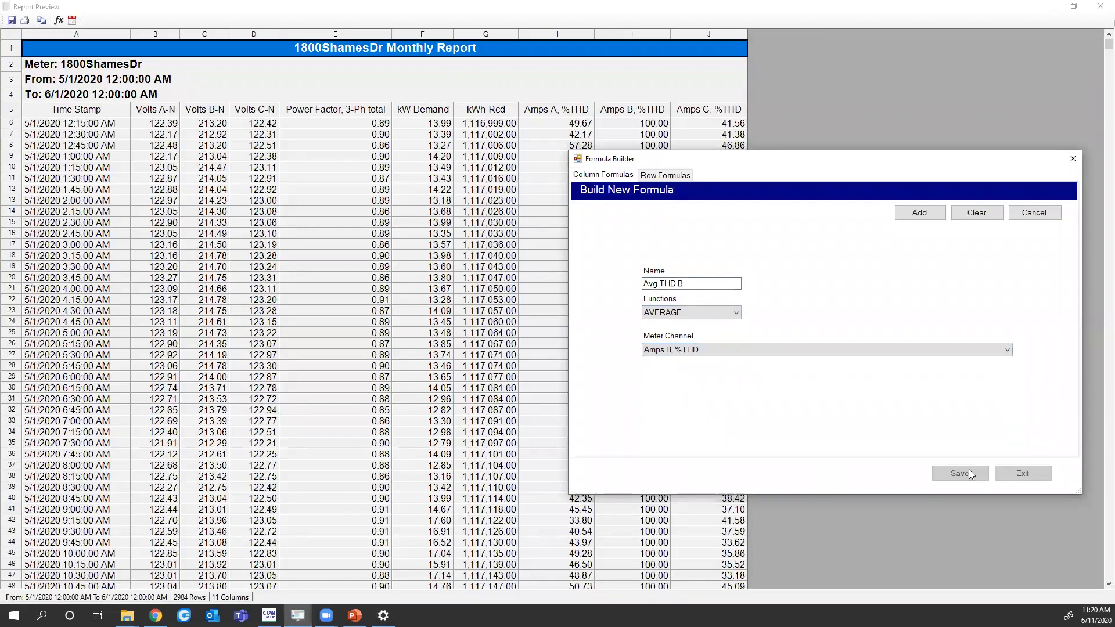
{"action": "left_click", "coordinate": [908, 215]}
{"action": "left_click", "coordinate": [661, 177]}
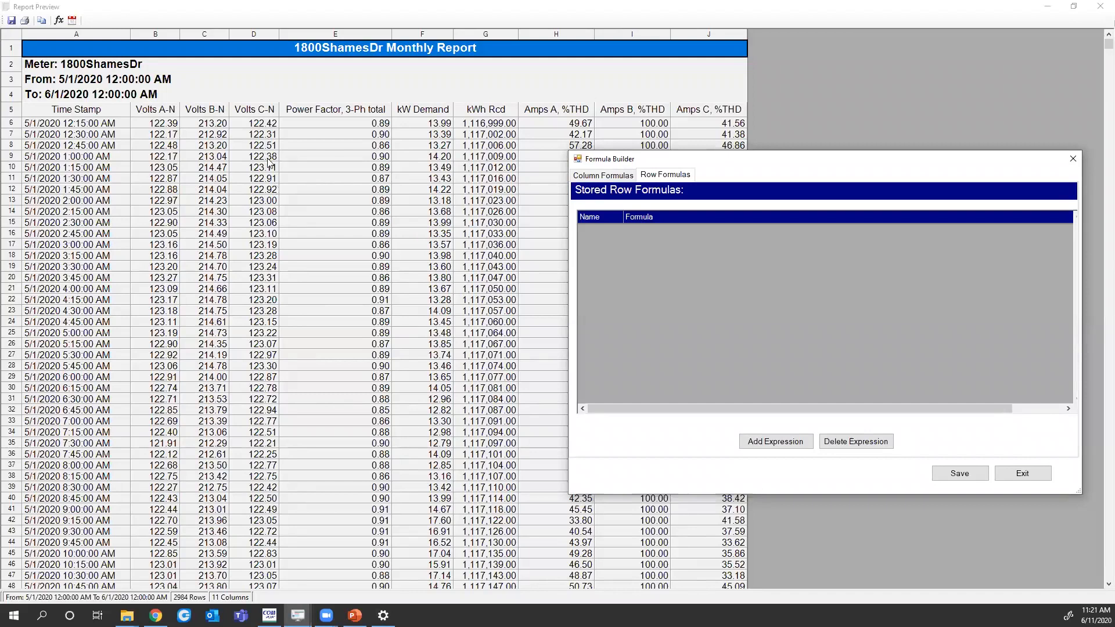
Name a new row formula 'Avg 3 PH Volts' and enter Volts A-N / 3 as its first term
{"action": "left_click", "coordinate": [777, 442]}
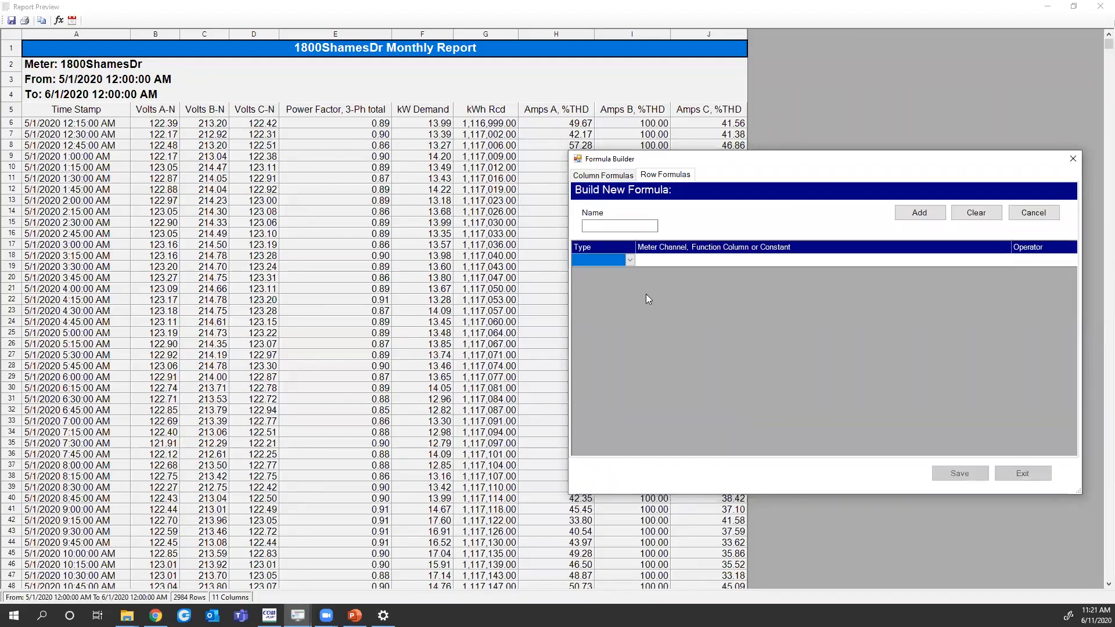
{"action": "left_click", "coordinate": [611, 227]}
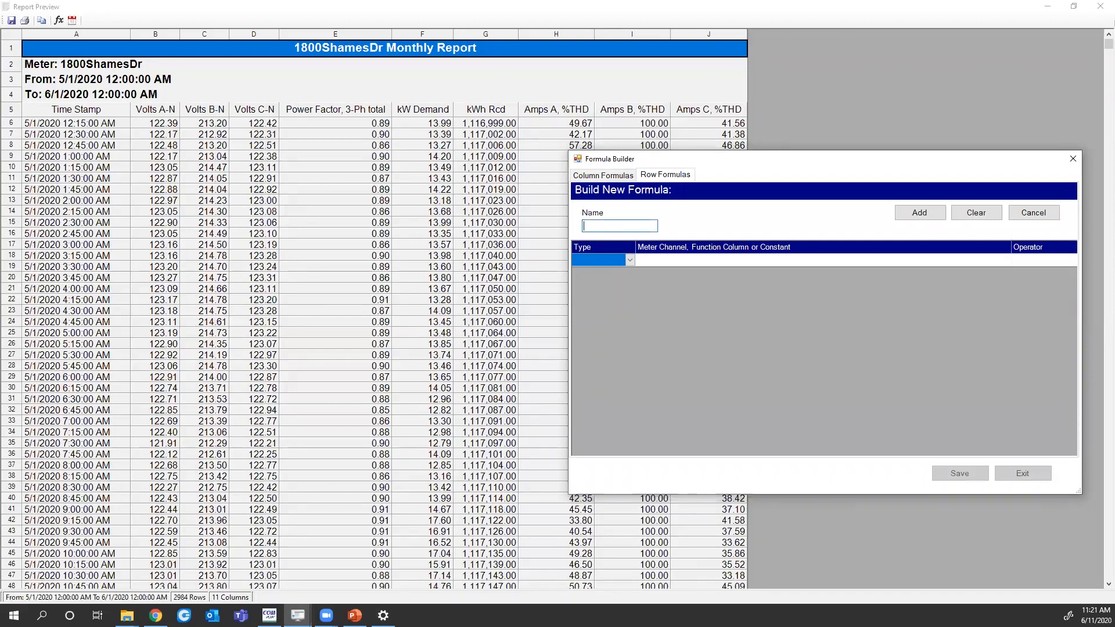
{"action": "type", "text": "Avg 3 PH Volts"}
{"action": "left_click", "coordinate": [627, 260]}
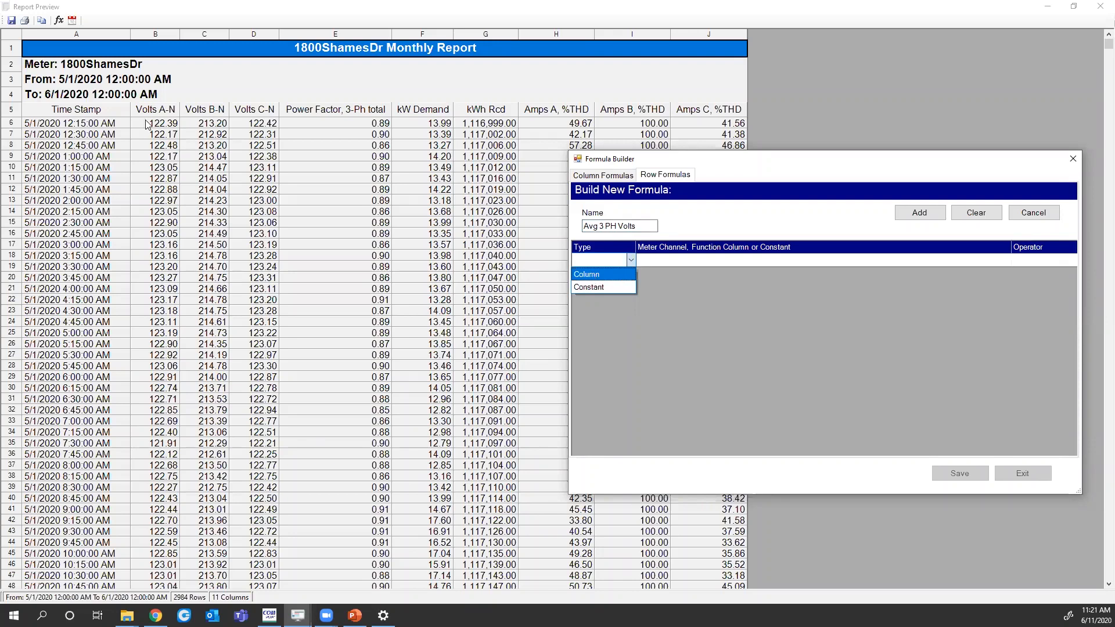
{"action": "left_click", "coordinate": [588, 276]}
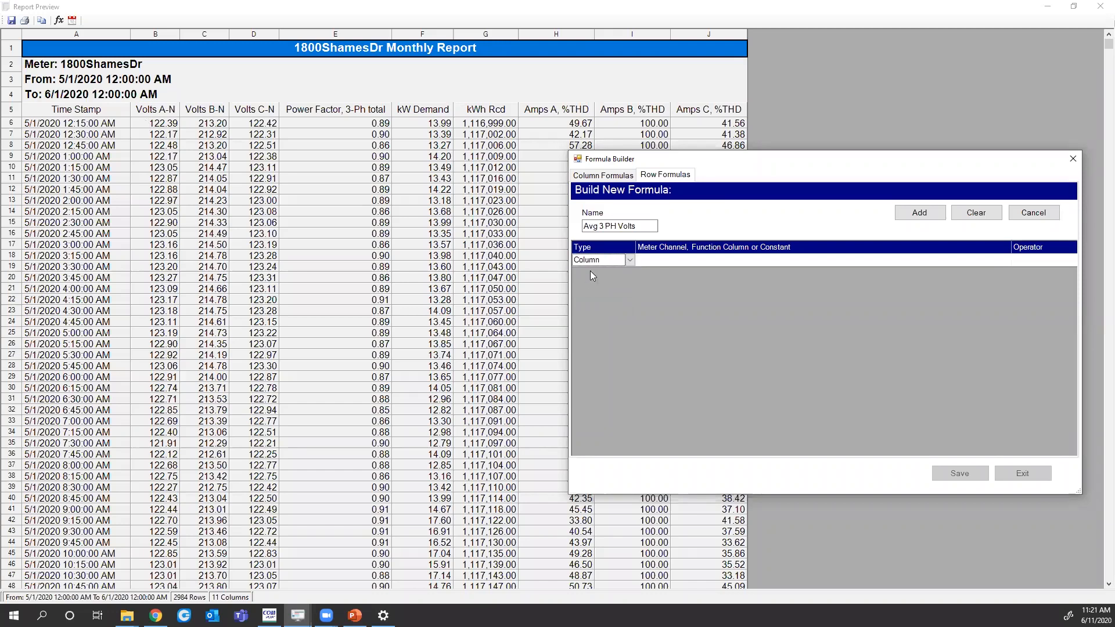
{"action": "left_click", "coordinate": [692, 259]}
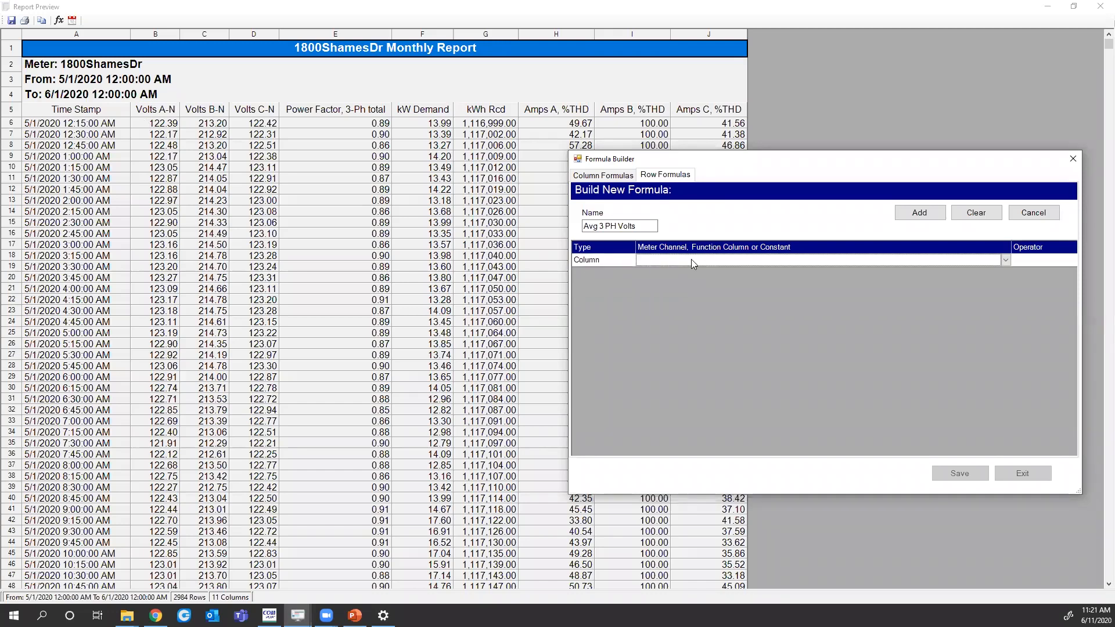
{"action": "left_click", "coordinate": [1003, 260]}
{"action": "left_click", "coordinate": [792, 273]}
{"action": "left_click", "coordinate": [1071, 262]}
{"action": "left_click", "coordinate": [1073, 262]}
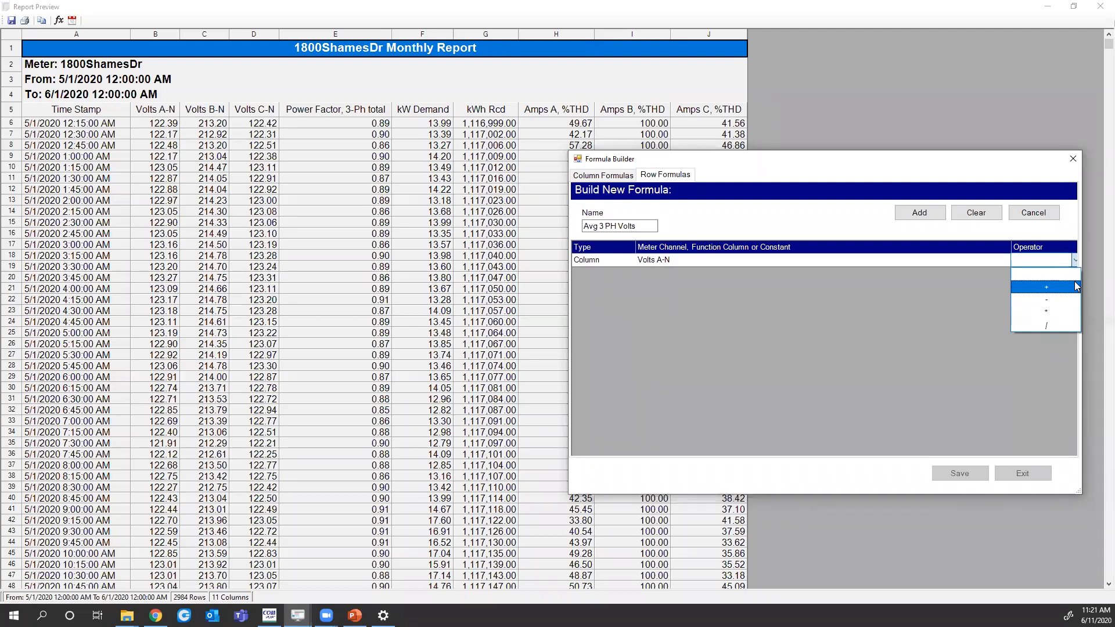
{"action": "left_click", "coordinate": [1044, 326]}
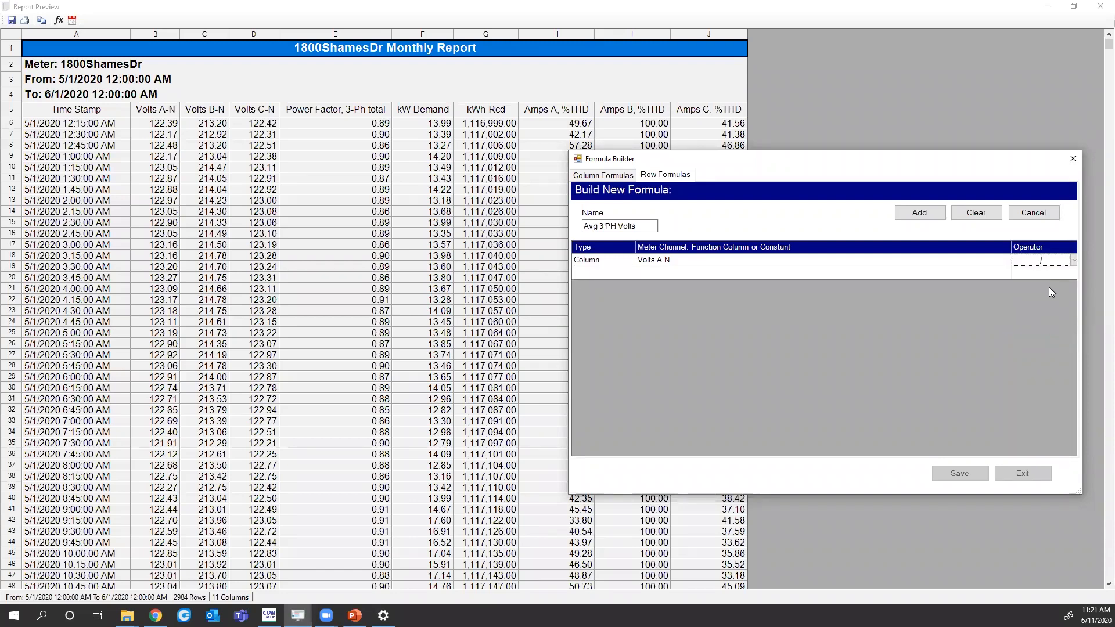
{"action": "left_click", "coordinate": [621, 273]}
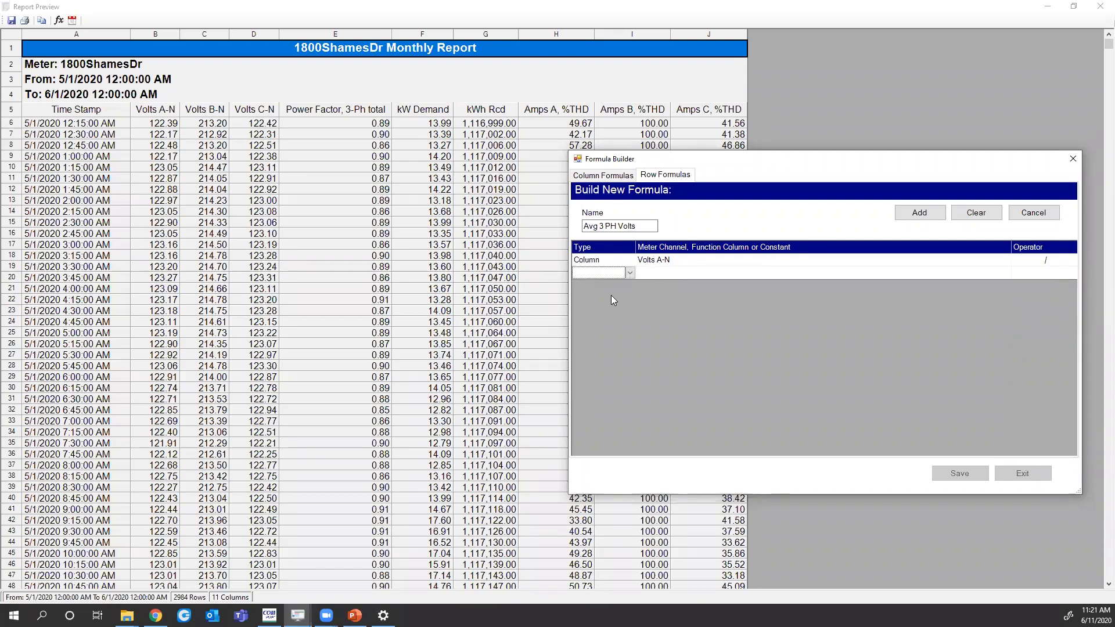
{"action": "left_click", "coordinate": [657, 271]}
{"action": "type", "text": "3"}
Append + Volts B-N / 3 to the row formula
{"action": "left_click", "coordinate": [1074, 273]}
{"action": "left_click", "coordinate": [1046, 300]}
{"action": "left_click", "coordinate": [621, 285]}
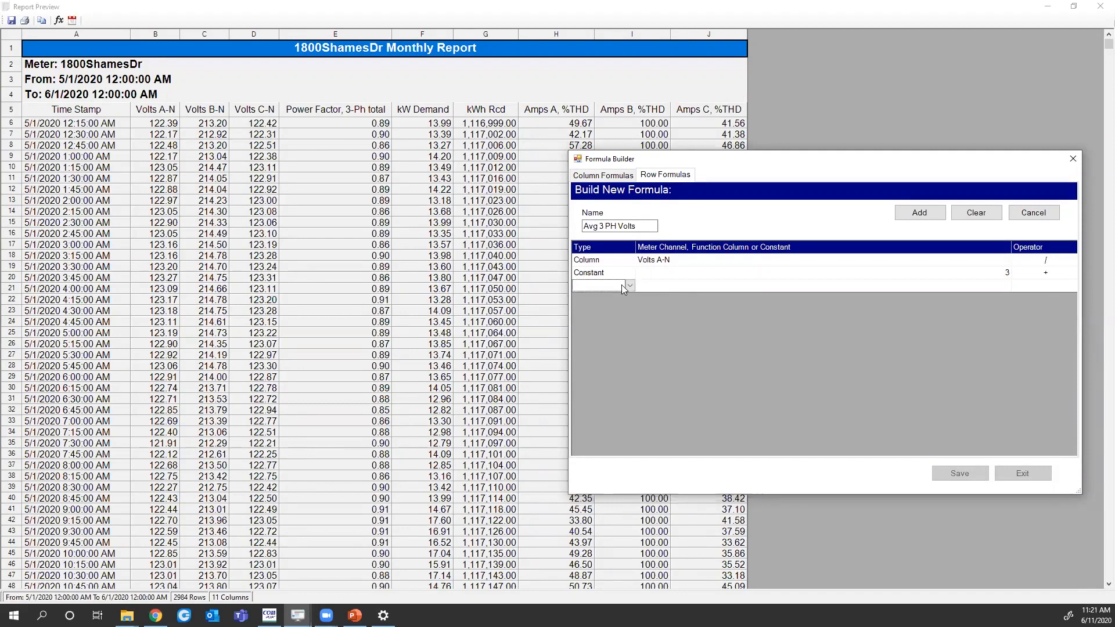
{"action": "left_click", "coordinate": [631, 285]}
{"action": "left_click", "coordinate": [612, 312]}
{"action": "left_click", "coordinate": [630, 286]}
{"action": "left_click", "coordinate": [617, 299]}
{"action": "left_click", "coordinate": [673, 286]}
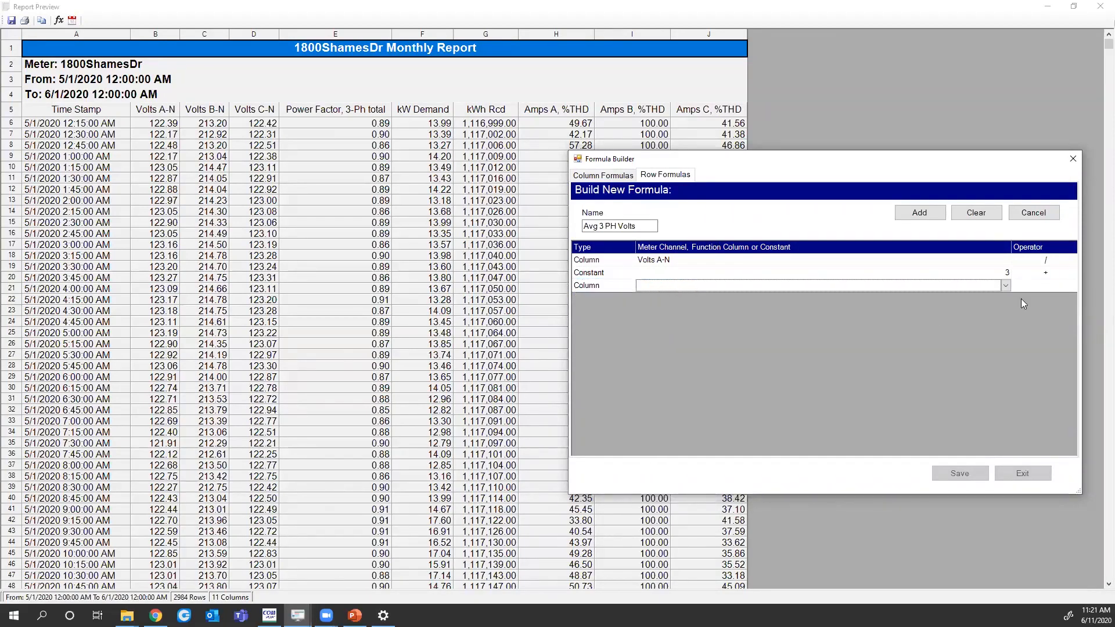
{"action": "left_click", "coordinate": [1006, 285]}
{"action": "left_click", "coordinate": [837, 306]}
{"action": "left_click", "coordinate": [1065, 285]}
{"action": "left_click", "coordinate": [1073, 285]}
{"action": "left_click", "coordinate": [1053, 349]}
{"action": "left_click", "coordinate": [604, 297]}
{"action": "left_click", "coordinate": [615, 322]}
{"action": "left_click", "coordinate": [661, 297]}
{"action": "type", "text": "3"}
Append + Volts C-N followed by a divide operator
{"action": "left_click", "coordinate": [1071, 301]}
{"action": "left_click", "coordinate": [1074, 299]}
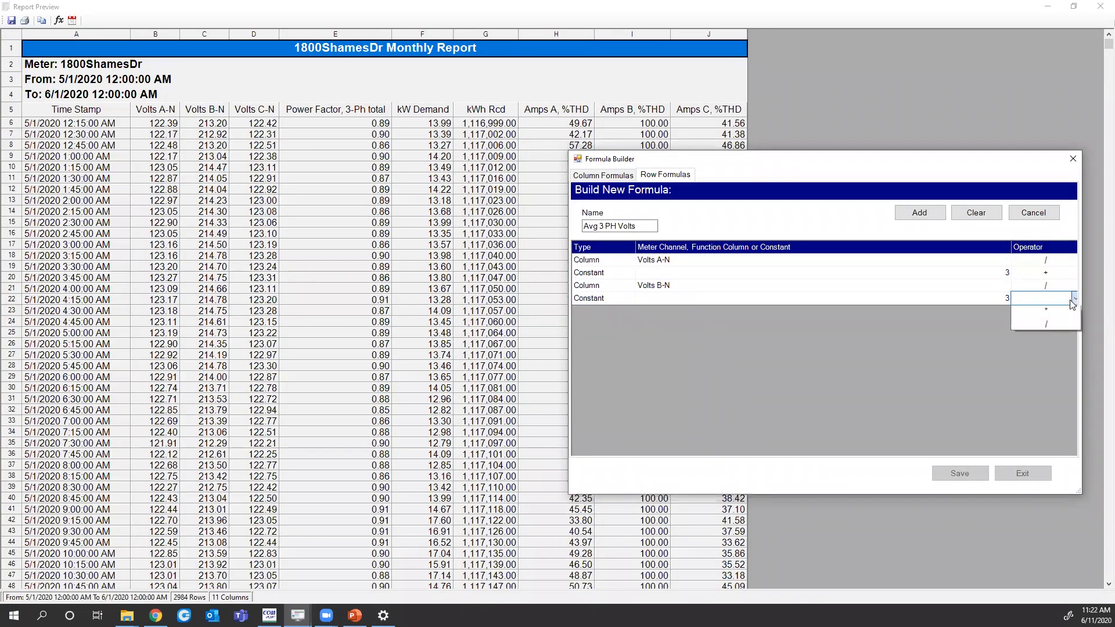
{"action": "left_click", "coordinate": [1043, 318]}
{"action": "left_click", "coordinate": [627, 312]}
{"action": "left_click", "coordinate": [629, 312]}
{"action": "left_click", "coordinate": [622, 327]}
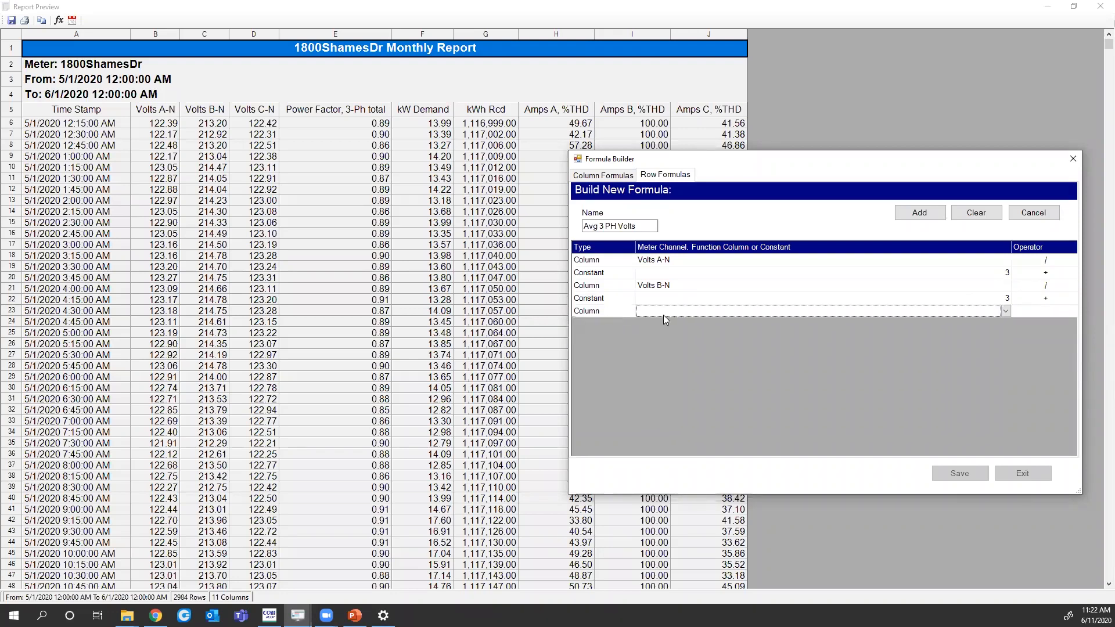
{"action": "left_click", "coordinate": [1008, 311]}
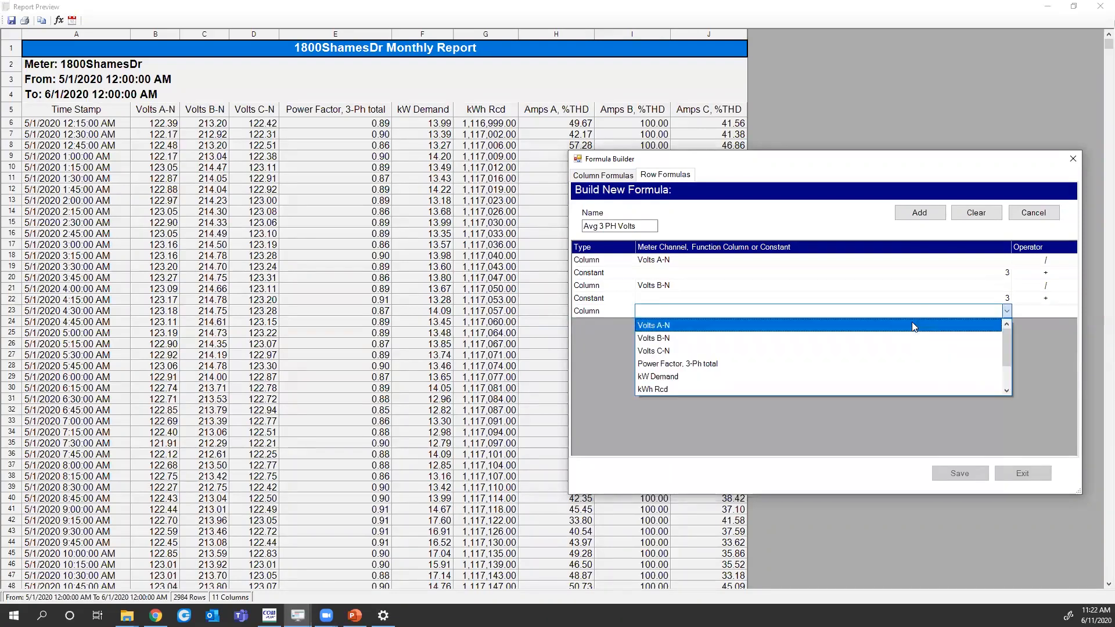
{"action": "left_click", "coordinate": [836, 349]}
{"action": "left_click", "coordinate": [1024, 311]}
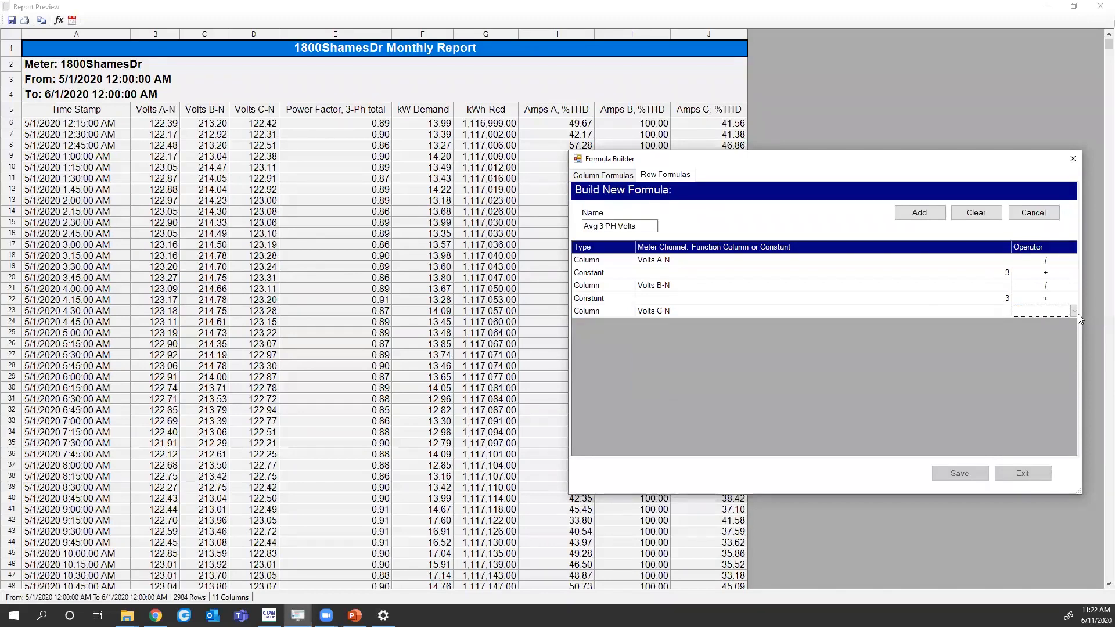
{"action": "left_click", "coordinate": [1074, 312]}
{"action": "left_click", "coordinate": [1046, 377]}
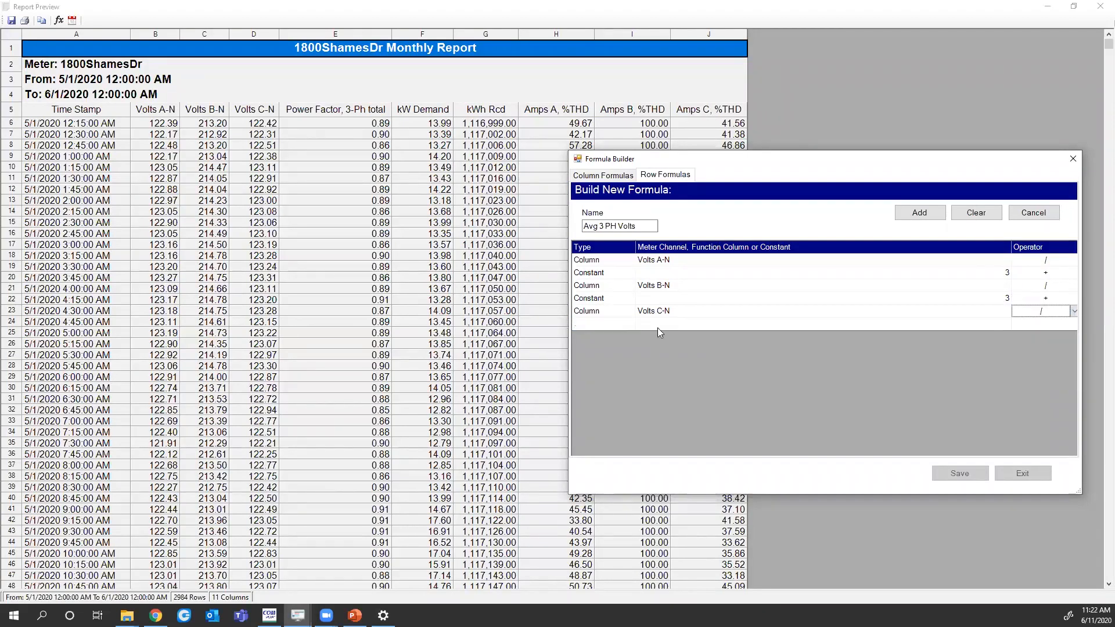
Enter 3 as the final divisor, store Avg 3 PH Volts, and save the row formulas
{"action": "left_click", "coordinate": [630, 324]}
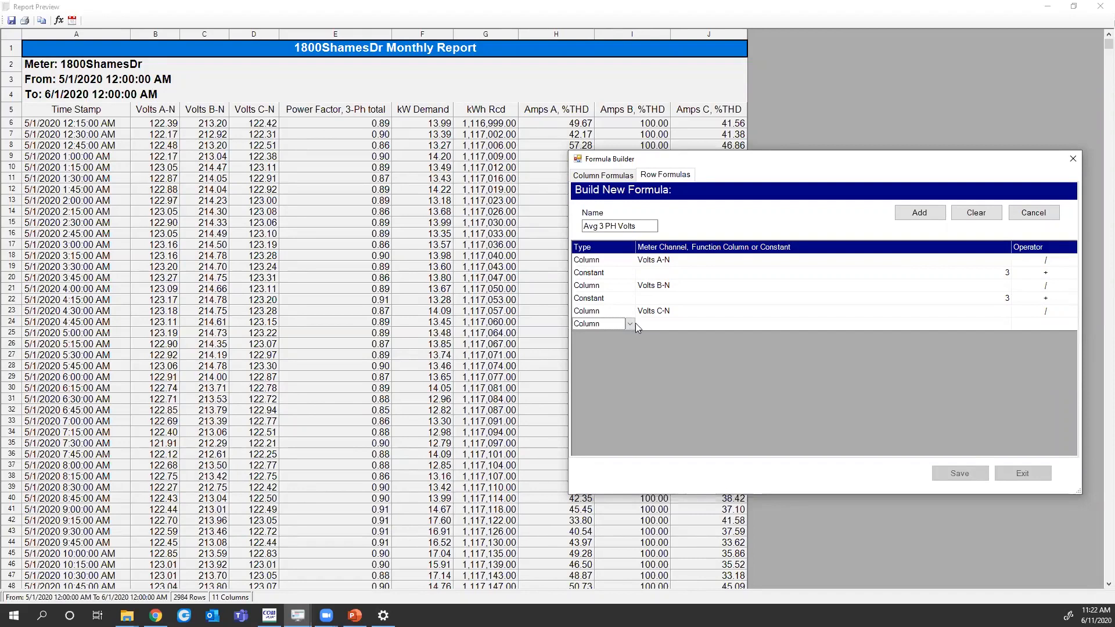
{"action": "left_click", "coordinate": [630, 326]}
{"action": "left_click", "coordinate": [624, 348]}
{"action": "left_click", "coordinate": [676, 321]}
{"action": "type", "text": "3"}
{"action": "left_click", "coordinate": [1030, 357]}
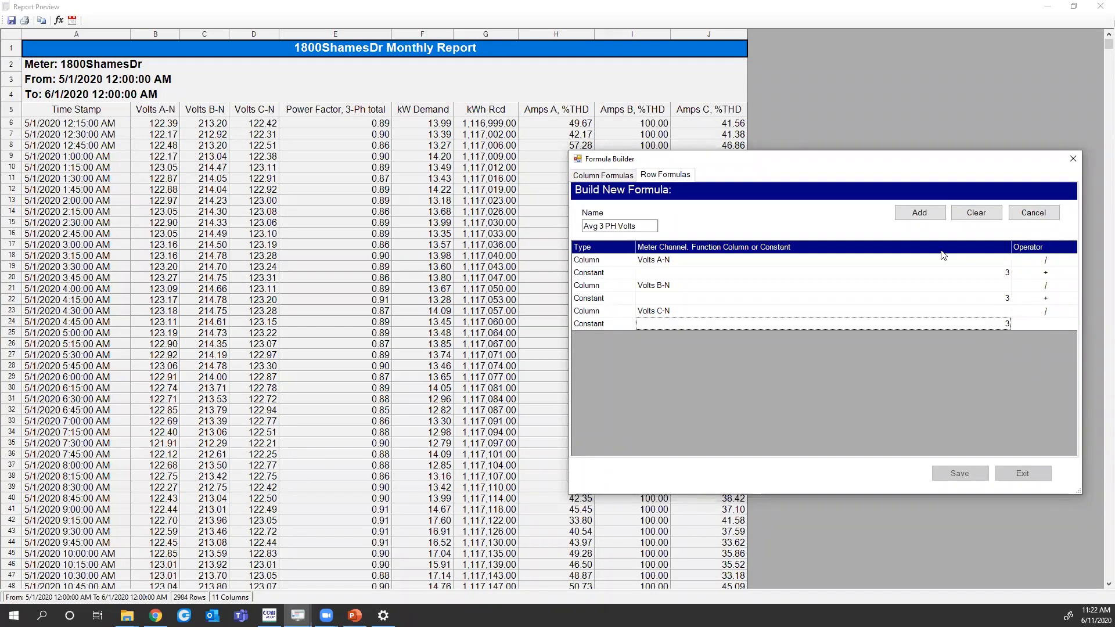
{"action": "left_click", "coordinate": [928, 213]}
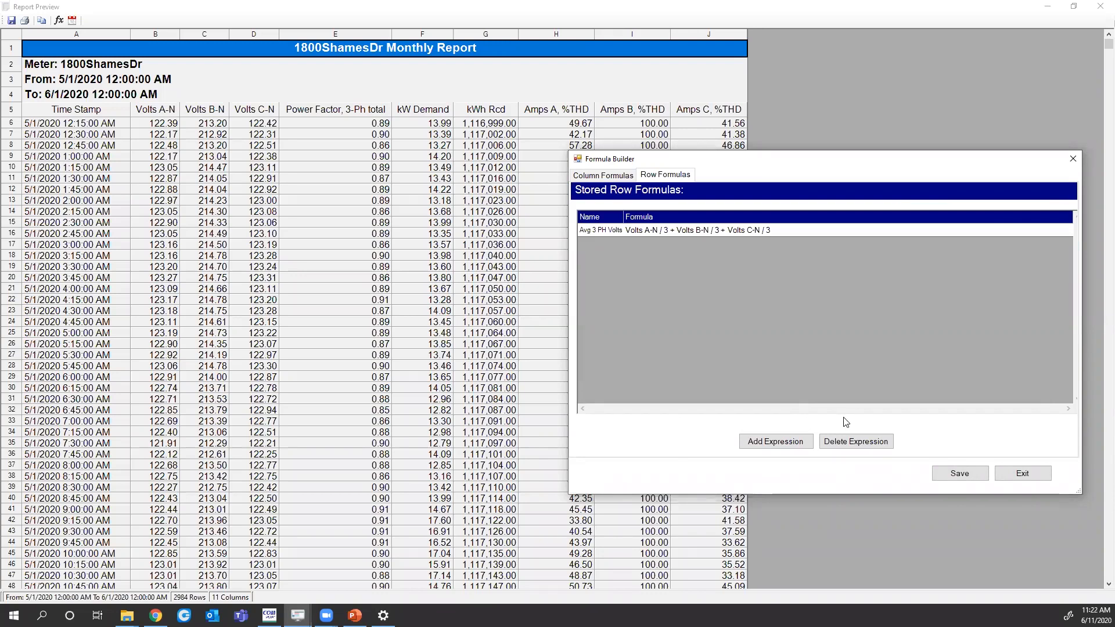
{"action": "left_click", "coordinate": [962, 474]}
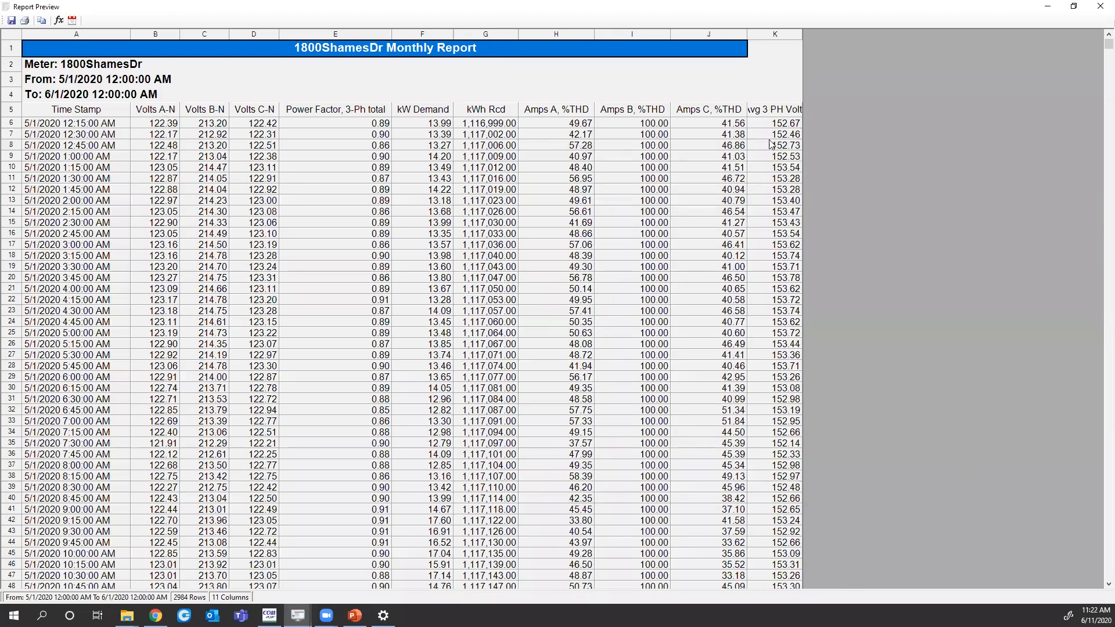
Check cell K6's formula =SUM(B6/3+C6/3+D6/3) and select the averaged voltages K6:K36
{"action": "left_click", "coordinate": [772, 124]}
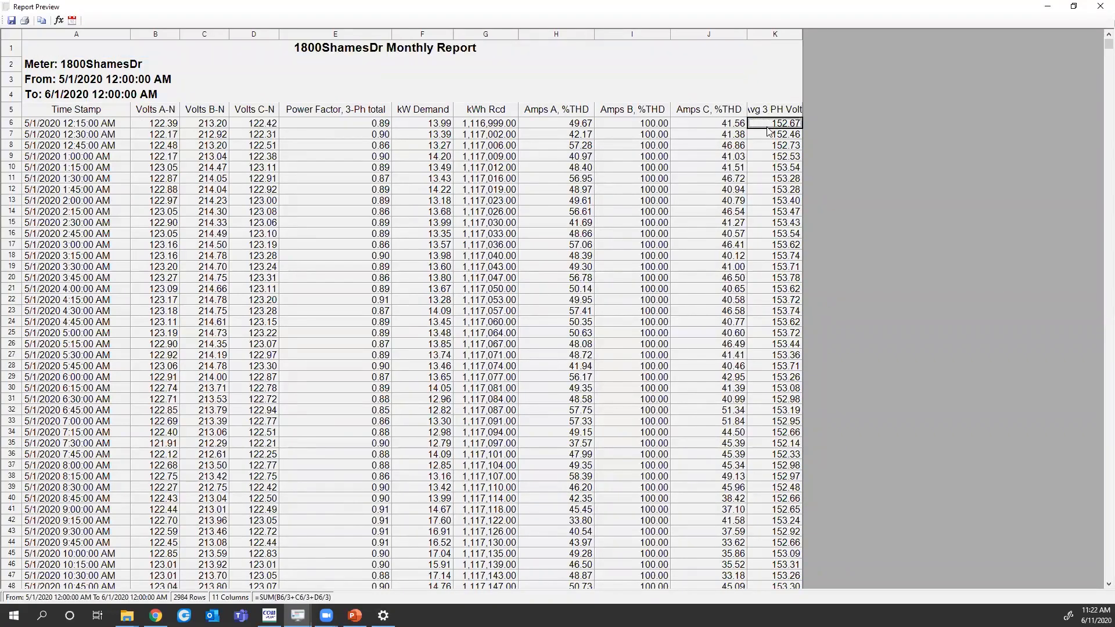
{"action": "left_click_drag", "start_coordinate": [772, 124], "coordinate": [771, 301]}
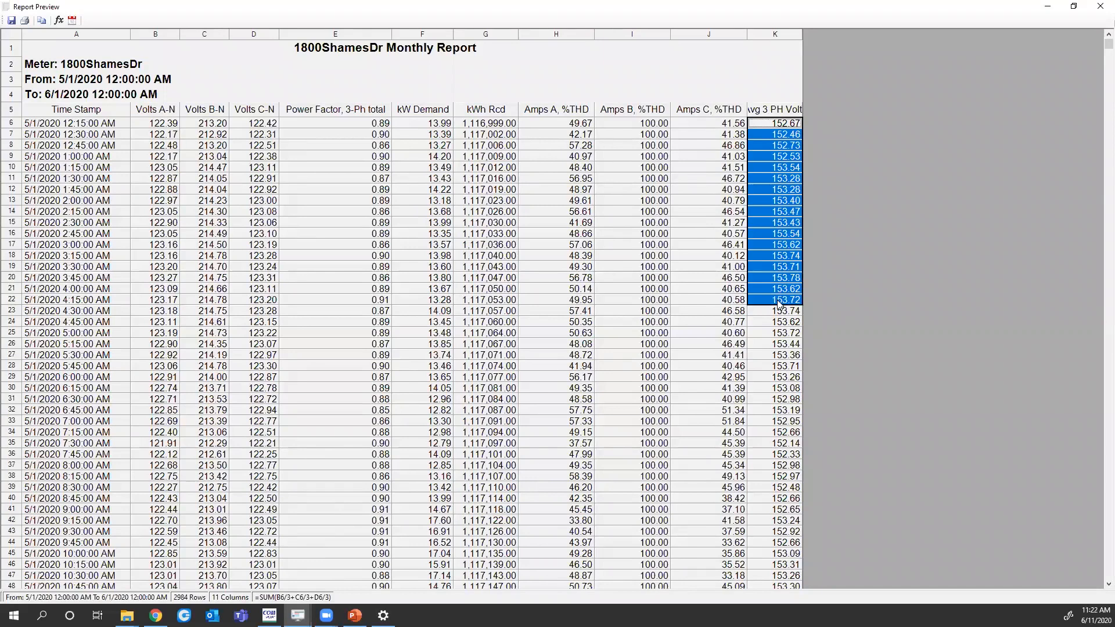
{"action": "left_click", "coordinate": [773, 266]}
{"action": "left_click", "coordinate": [774, 128]}
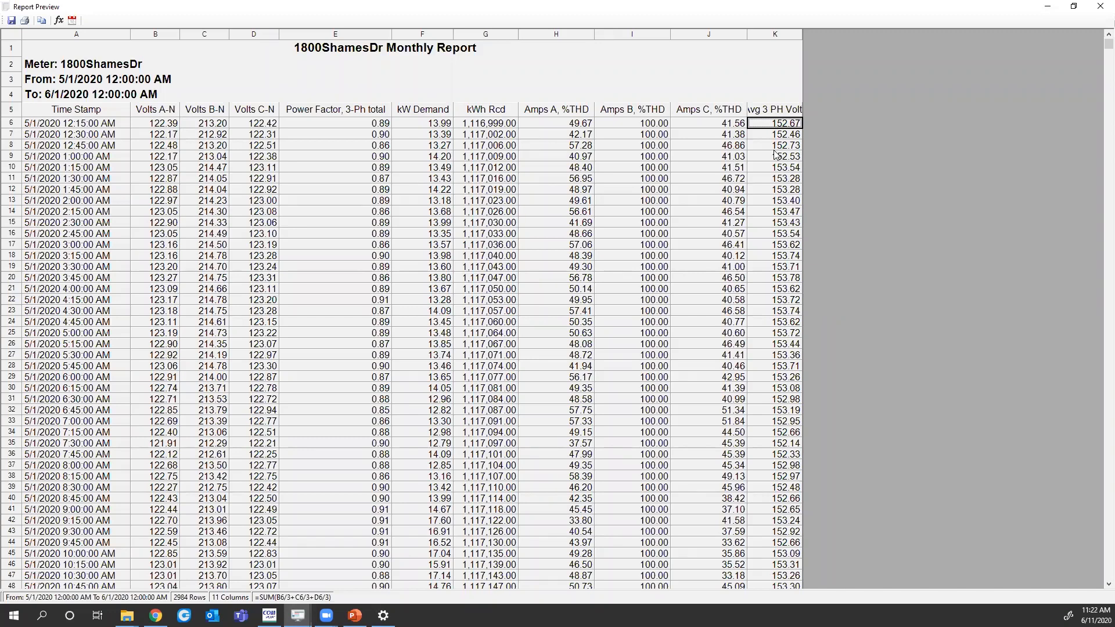
{"action": "left_click_drag", "start_coordinate": [772, 126], "coordinate": [775, 457]}
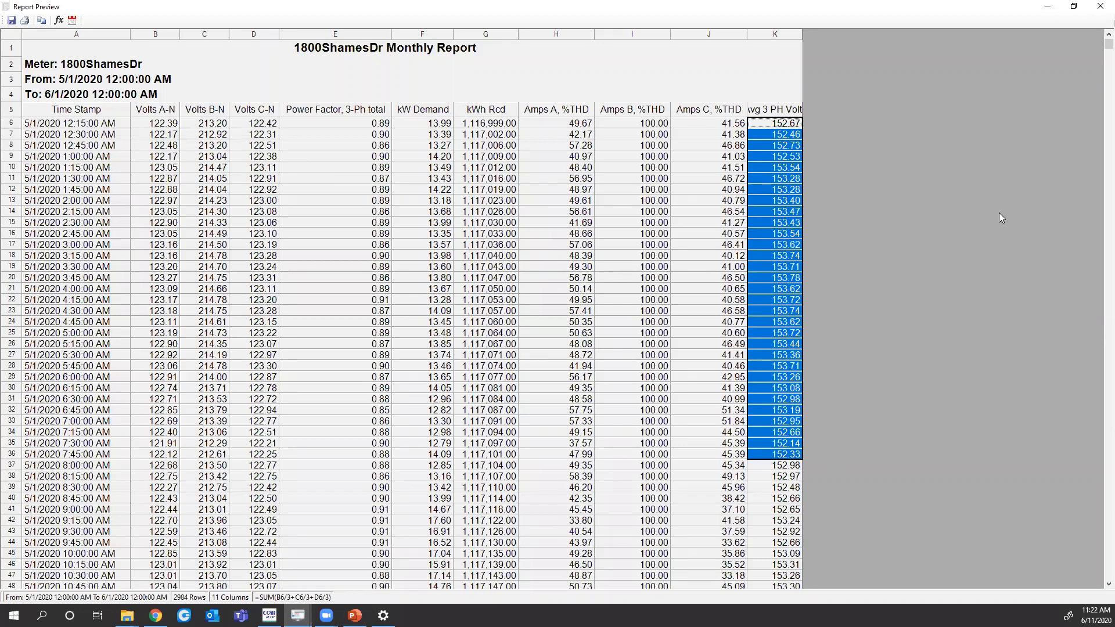
Scroll to the bottom of the preview to view summary rows (Avg PF 0.86, Peak kW 35.46)
{"action": "scroll", "coordinate": [1100, 53], "scroll_direction": "down", "scroll_amount": 1}
{"action": "scroll", "coordinate": [1099, 64], "scroll_direction": "down", "scroll_amount": 20}
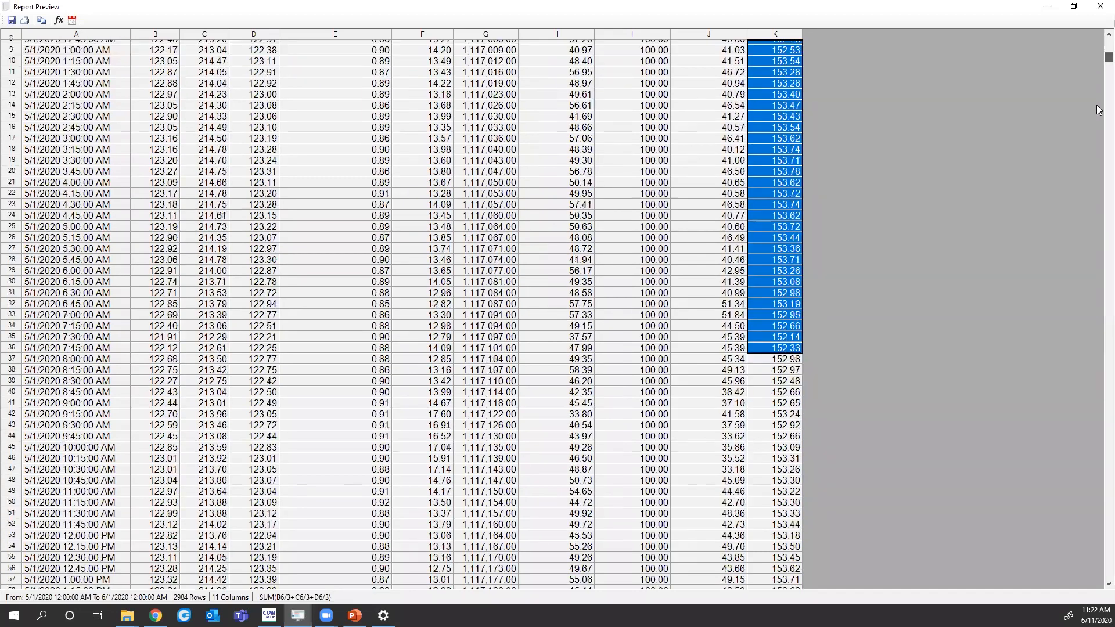
{"action": "left_click_drag", "start_coordinate": [1097, 452], "coordinate": [1098, 569]}
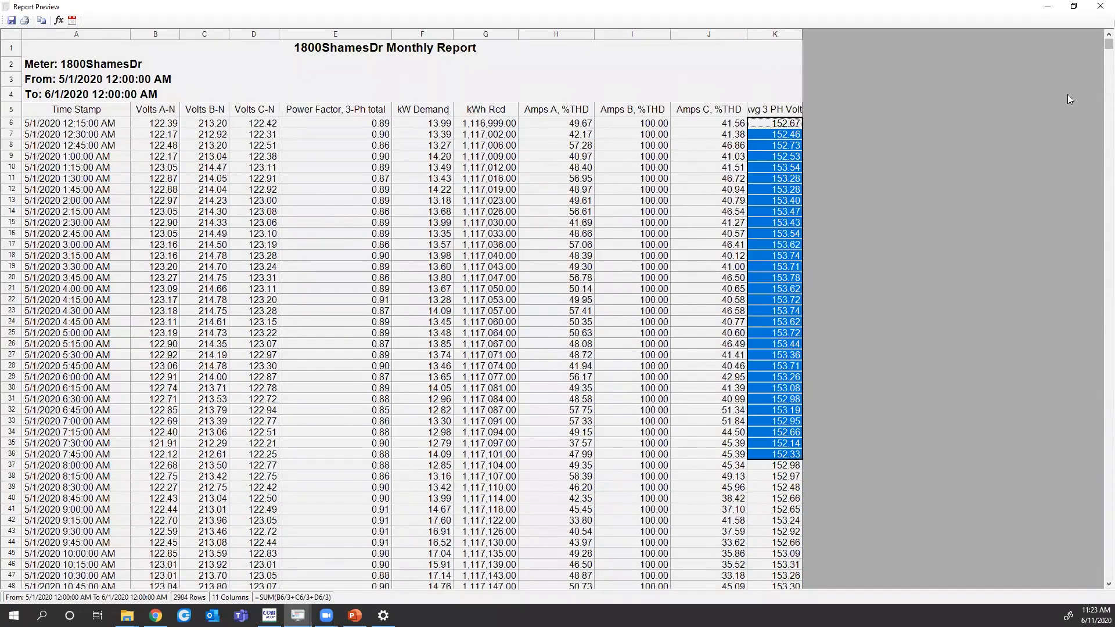
{"action": "left_click_drag", "start_coordinate": [1097, 41], "coordinate": [1061, 559]}
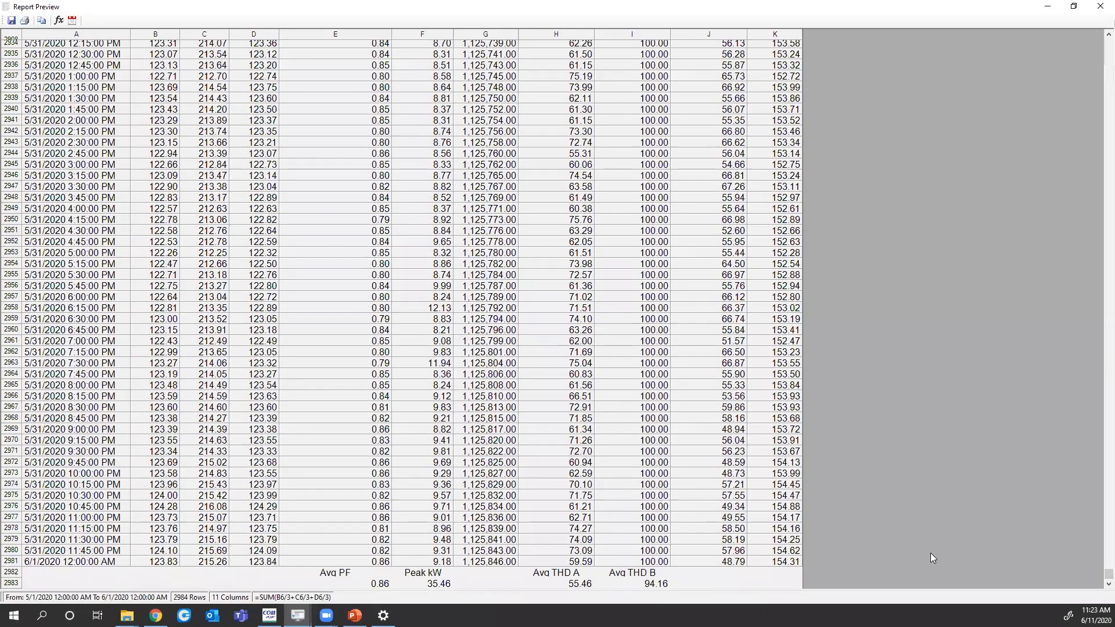
{"action": "left_click", "coordinate": [378, 586]}
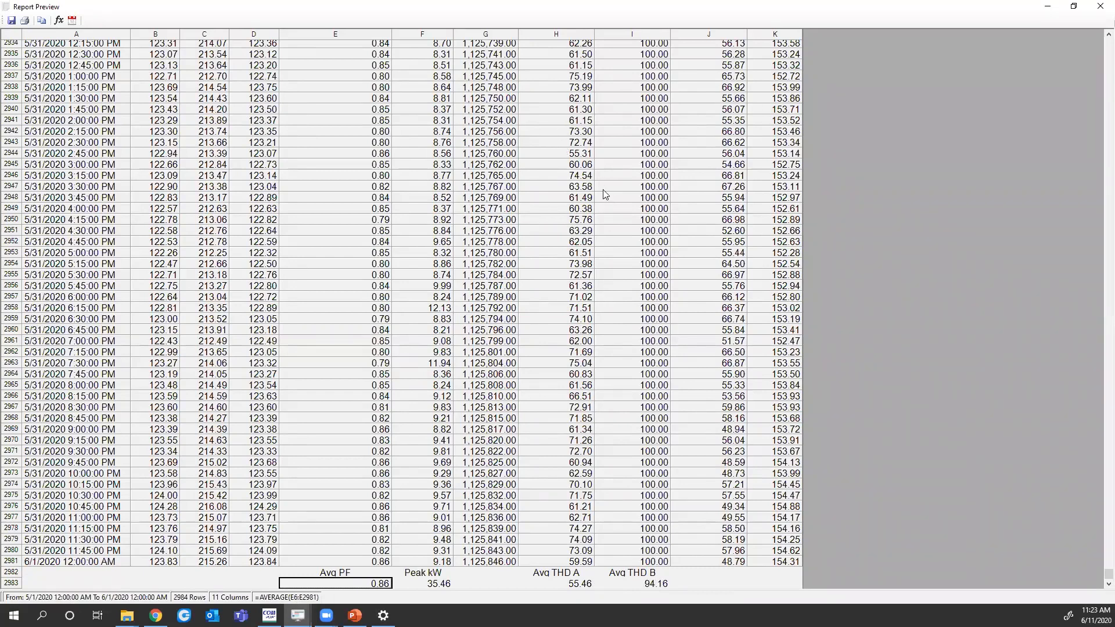
{"action": "left_click", "coordinate": [1099, 9]}
{"action": "left_click_drag", "start_coordinate": [1098, 572], "coordinate": [1063, 106]}
Close the report preview and clear all selected data points from the template
{"action": "left_click", "coordinate": [1100, 7]}
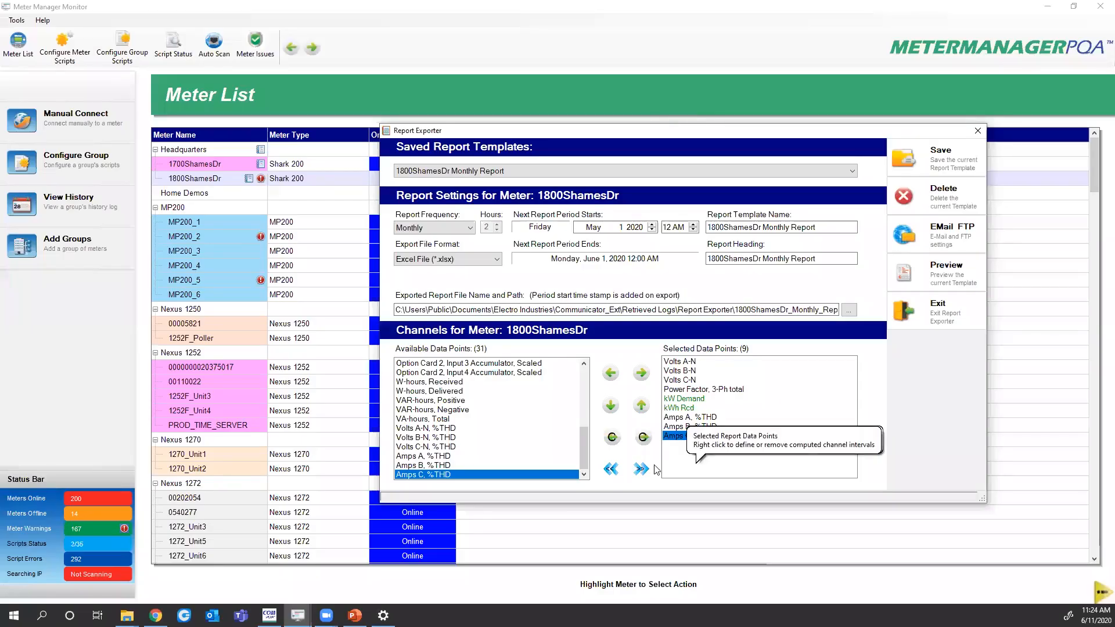
{"action": "left_click", "coordinate": [610, 469]}
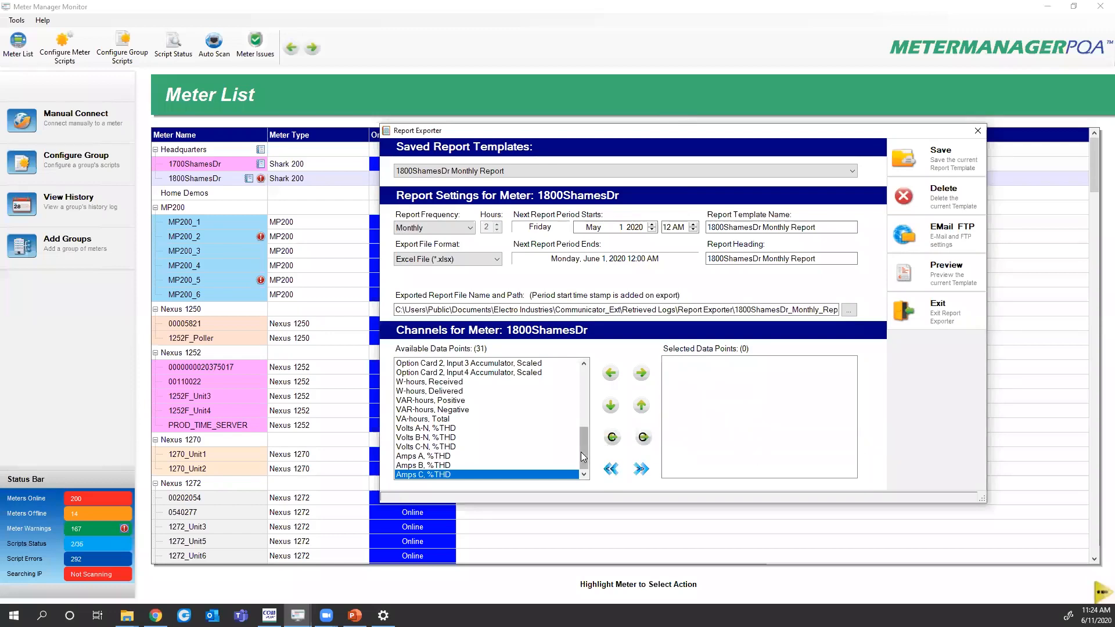
{"action": "scroll", "coordinate": [583, 452], "scroll_direction": "up", "scroll_amount": 6}
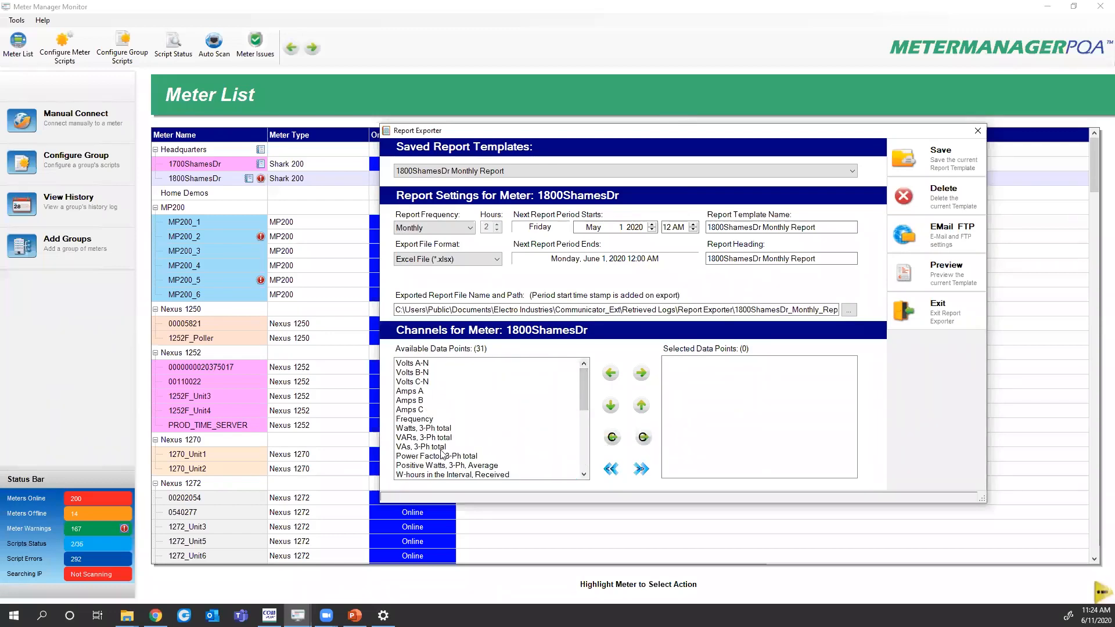
{"action": "scroll", "coordinate": [427, 456], "scroll_direction": "down", "scroll_amount": 1}
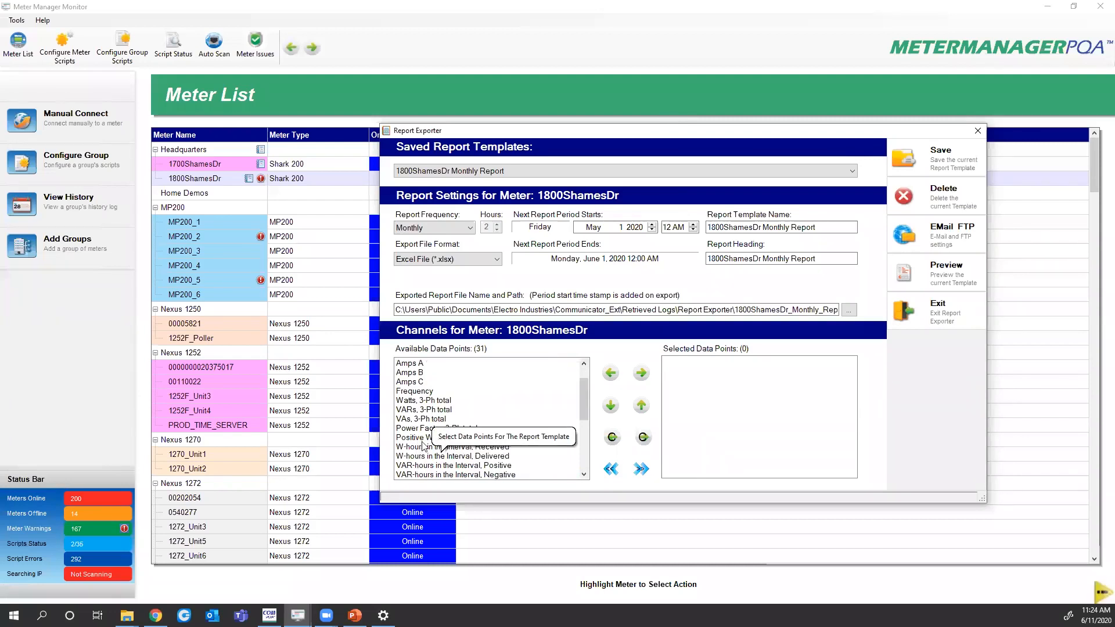
Add Power Factor, 3-Ph total with a computed copy named 'Daily PF Avg', formula AVG, interval Daily
{"action": "left_click", "coordinate": [439, 401]}
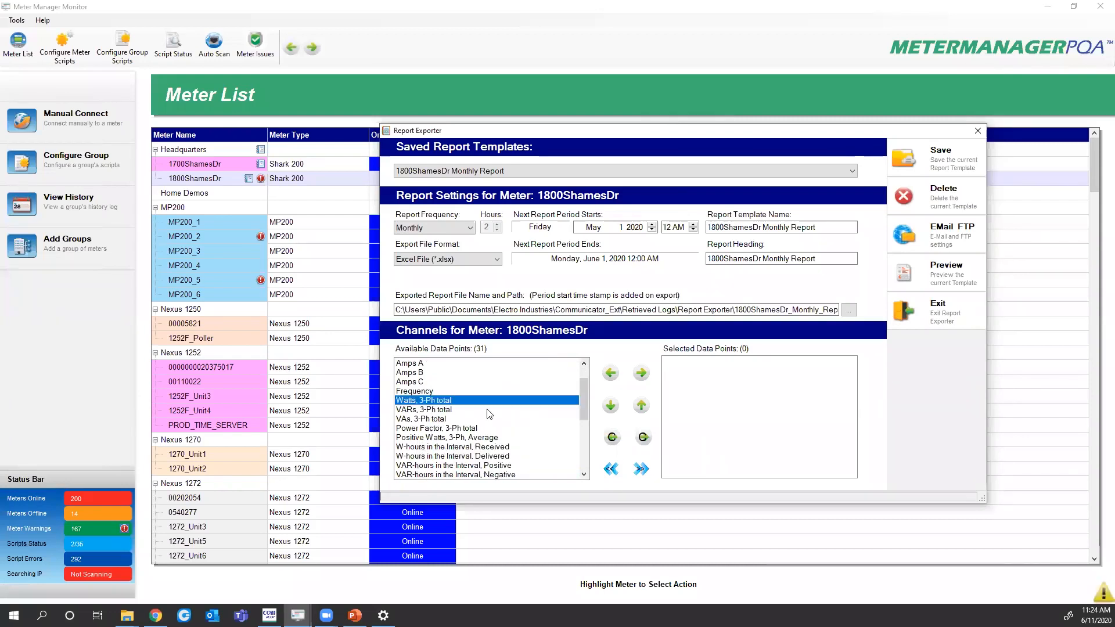
{"action": "double_click", "coordinate": [437, 429]}
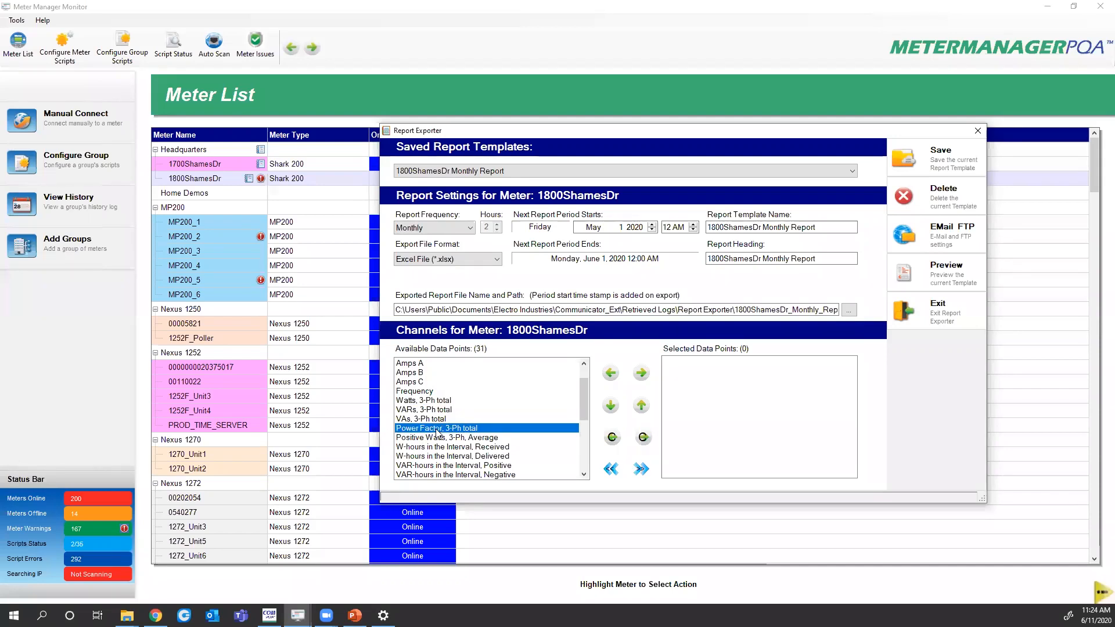
{"action": "left_click", "coordinate": [650, 436]}
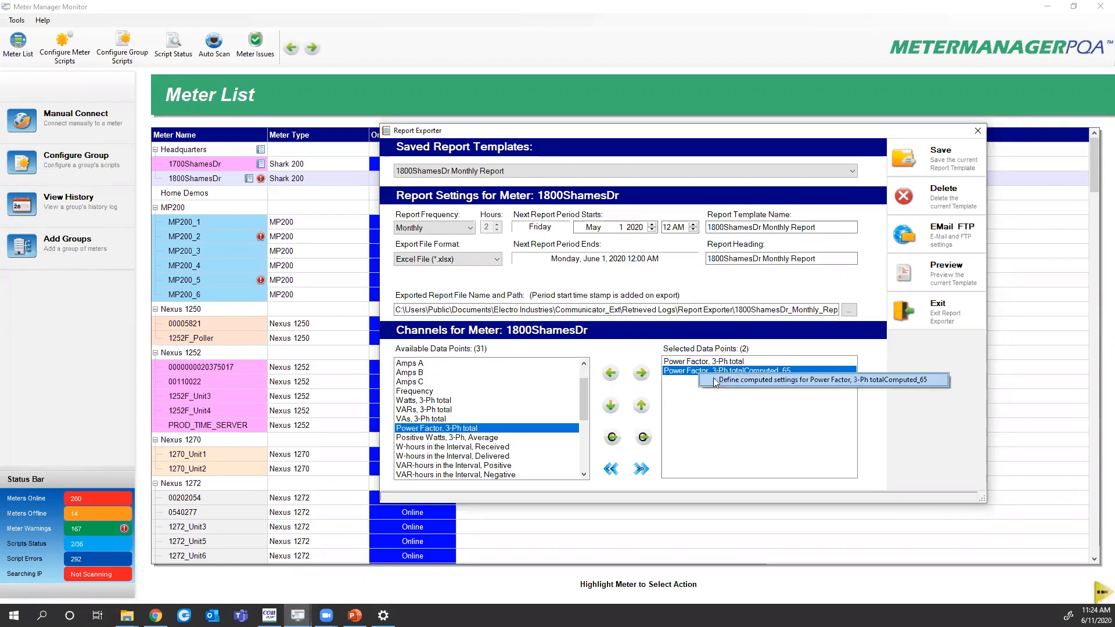
{"action": "double_click", "coordinate": [716, 370]}
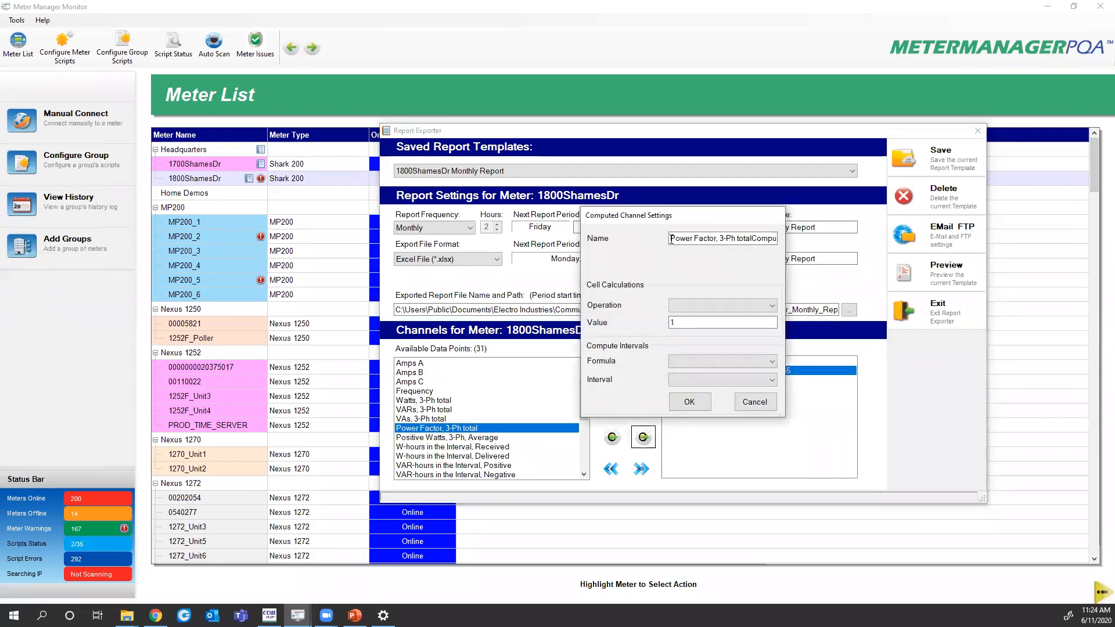
{"action": "type", "text": "Dai"}
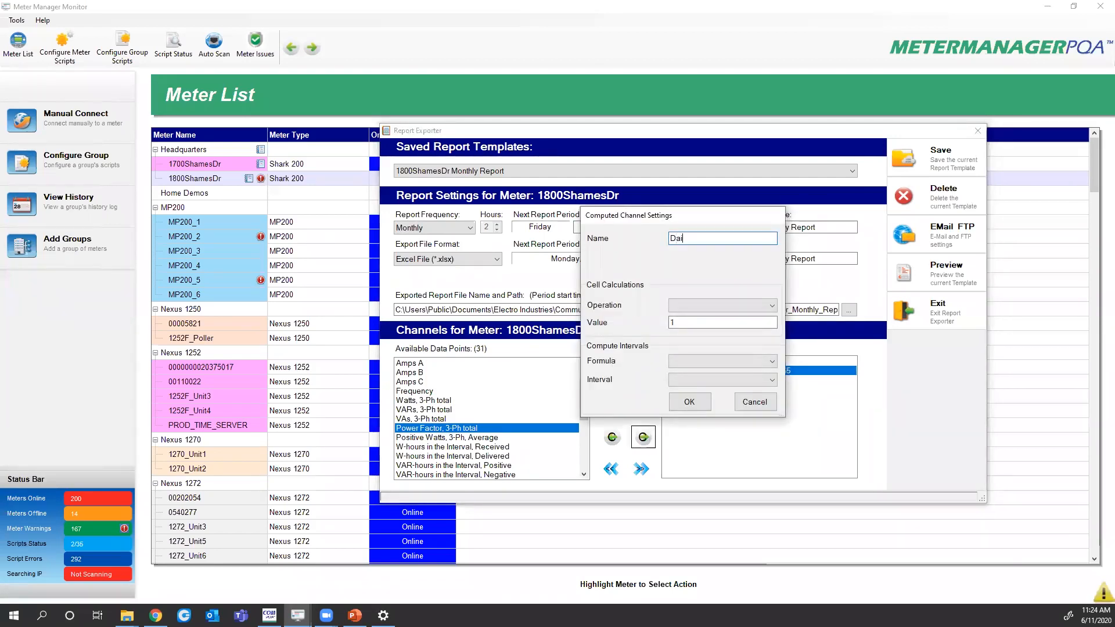
{"action": "type", "text": "ly PF Avg"}
{"action": "left_click", "coordinate": [698, 362]}
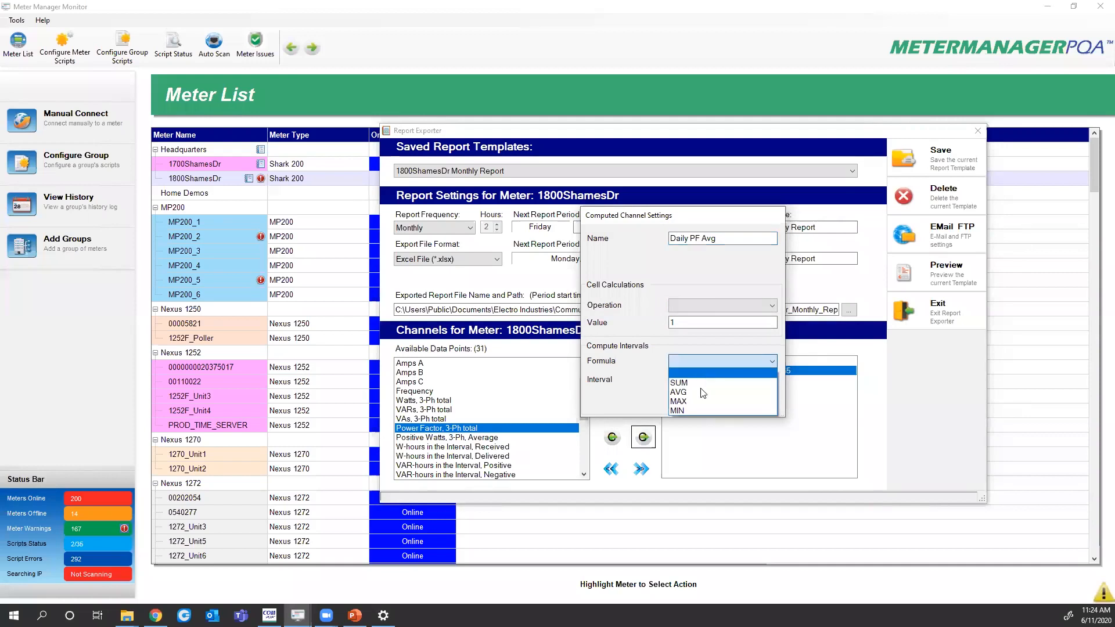
{"action": "left_click", "coordinate": [700, 393]}
{"action": "left_click", "coordinate": [700, 380]}
{"action": "left_click", "coordinate": [703, 429]}
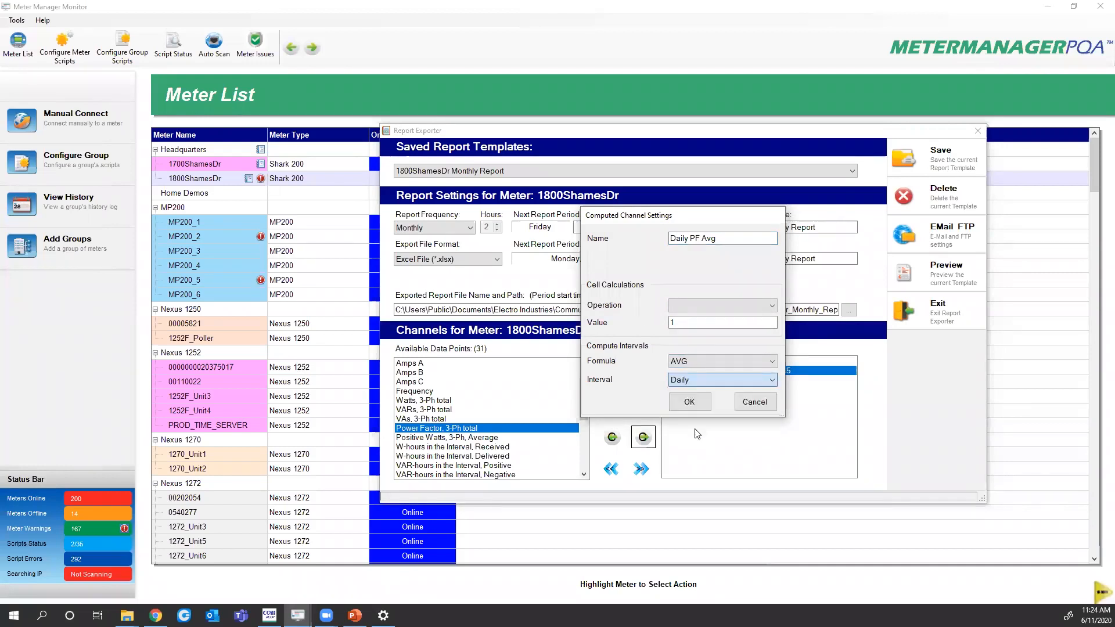
{"action": "left_click", "coordinate": [701, 406]}
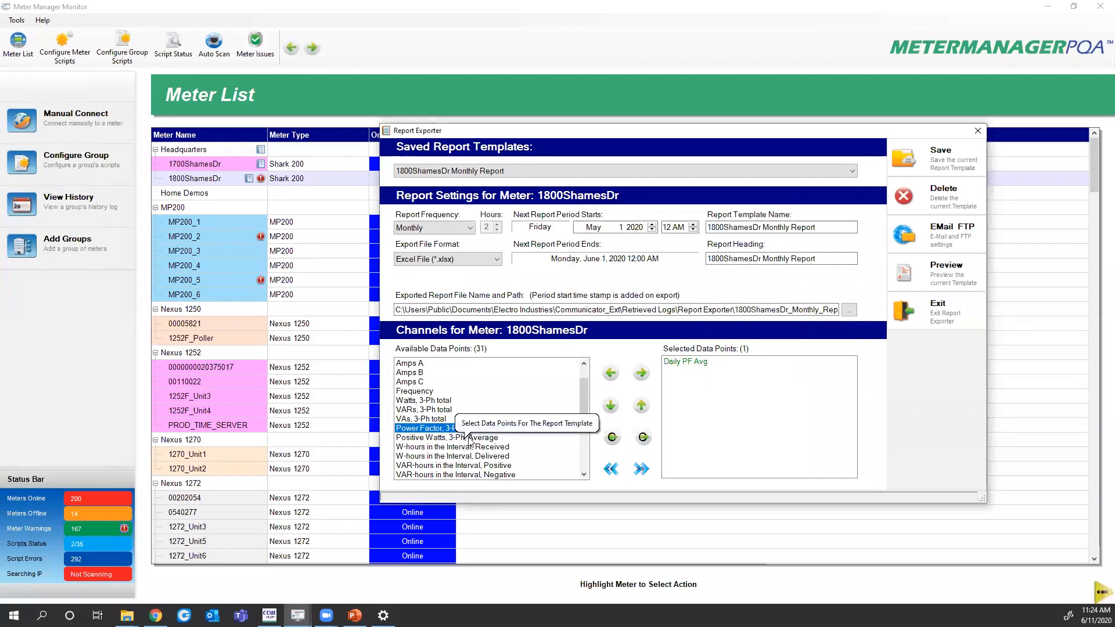
Add Positive Watts, 3-Ph, Average and rename a computed copy to 'daily Avg kW'
{"action": "double_click", "coordinate": [437, 440]}
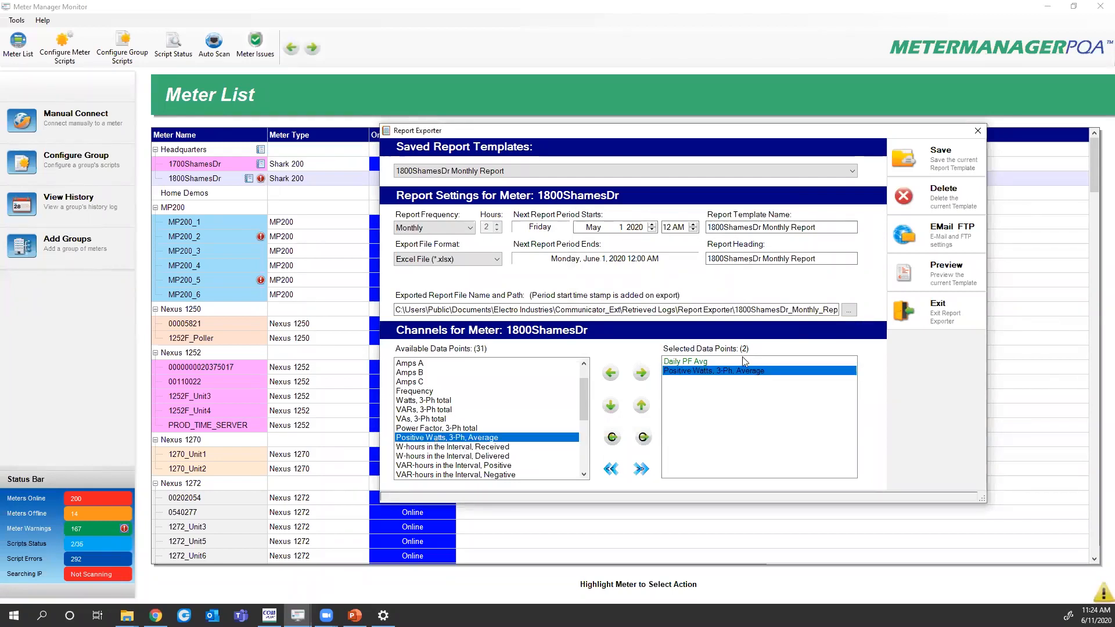
{"action": "left_click", "coordinate": [643, 438]}
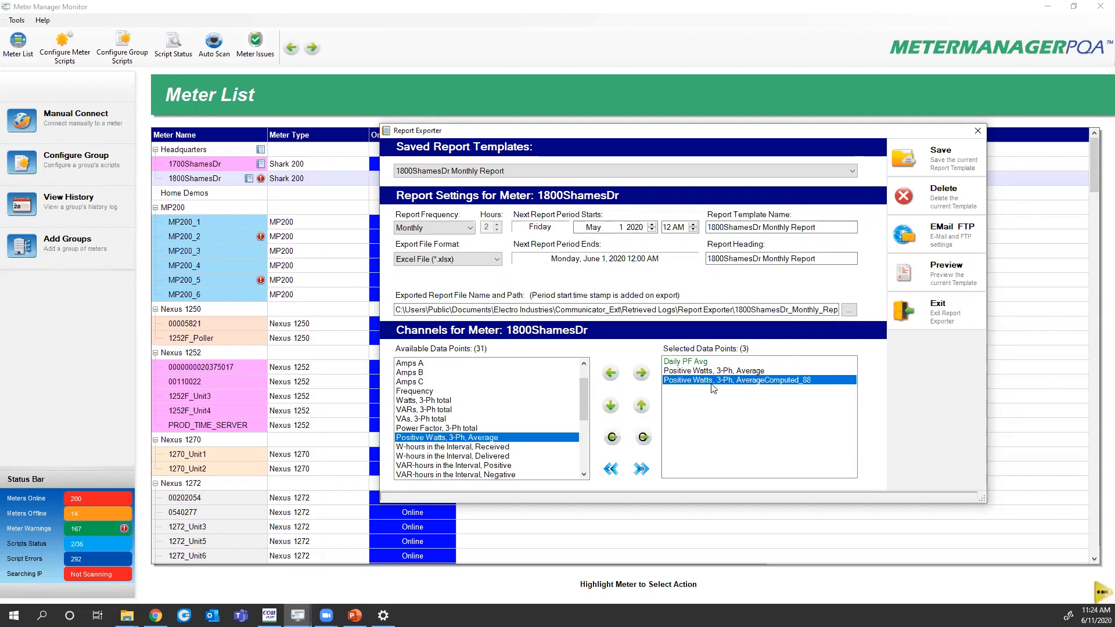
{"action": "double_click", "coordinate": [726, 387]}
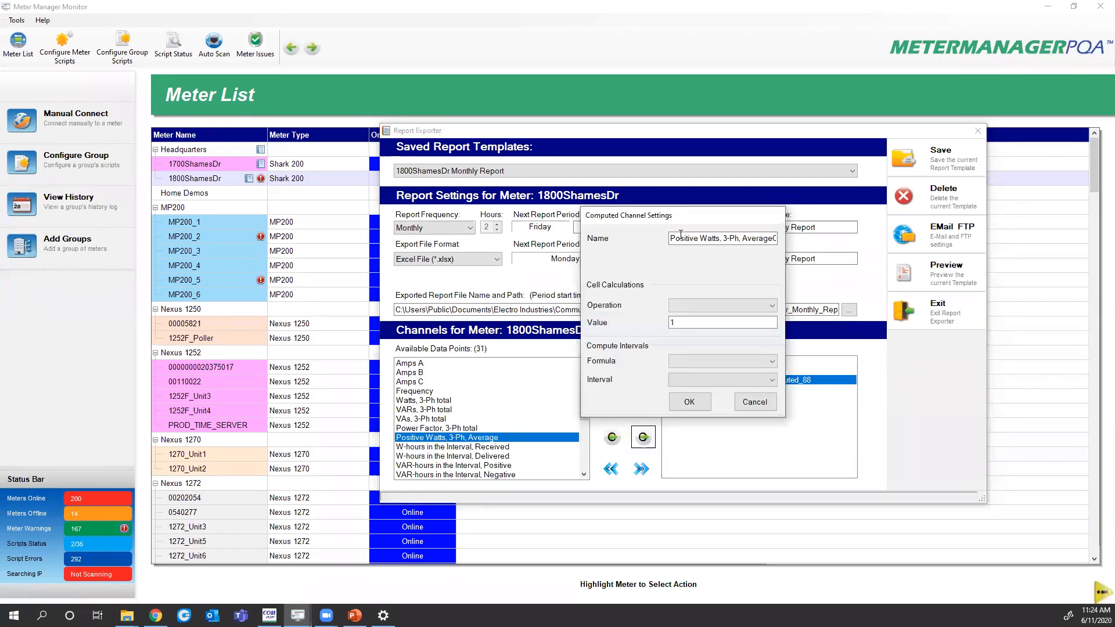
{"action": "left_click_drag", "start_coordinate": [671, 238], "coordinate": [803, 232]}
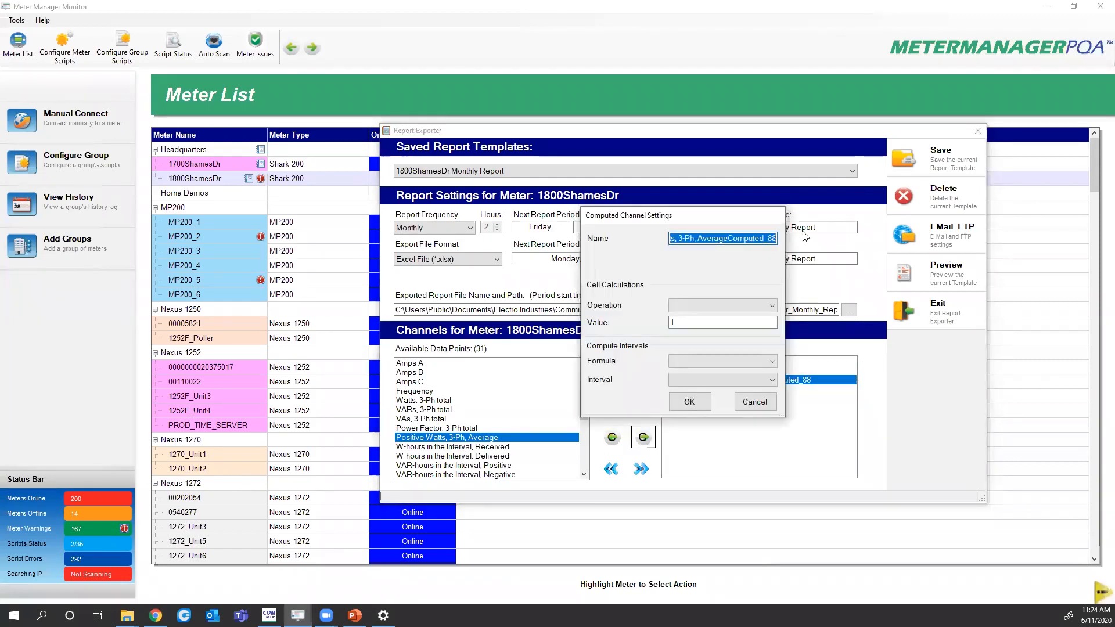
{"action": "type", "text": "daily Avg"}
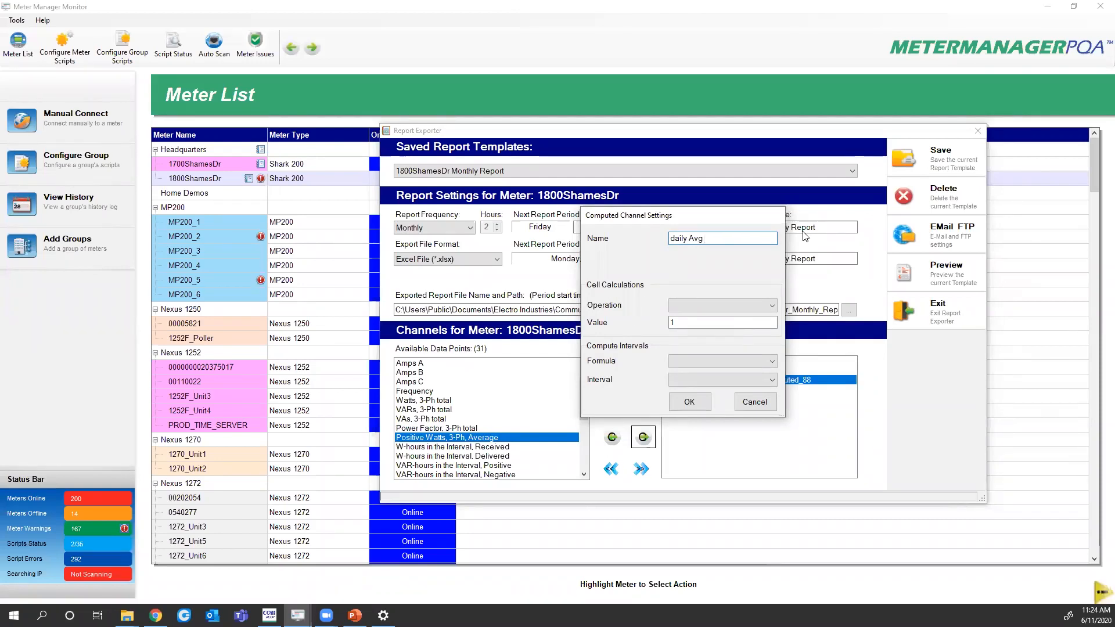
{"action": "type", "text": " kW"}
Set daily Avg kW to divide by 1000 with formula AVG and interval Daily
{"action": "left_click", "coordinate": [700, 321]}
{"action": "left_click", "coordinate": [692, 323]}
{"action": "type", "text": "000"}
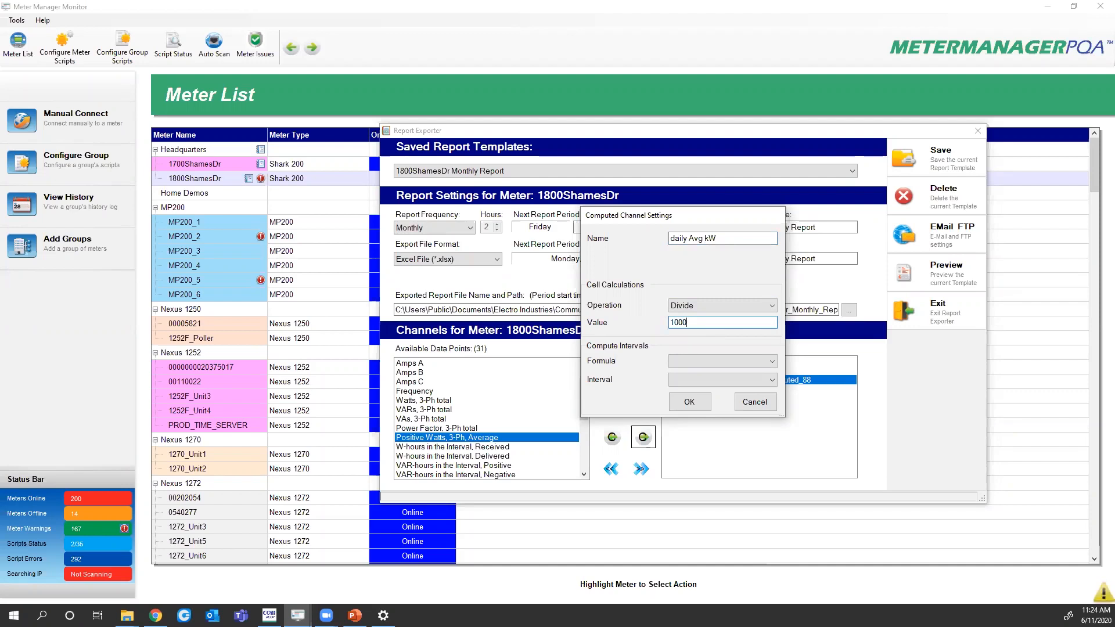
{"action": "left_click", "coordinate": [689, 361]}
{"action": "left_click", "coordinate": [693, 393]}
{"action": "left_click", "coordinate": [697, 380]}
{"action": "left_click", "coordinate": [696, 433]}
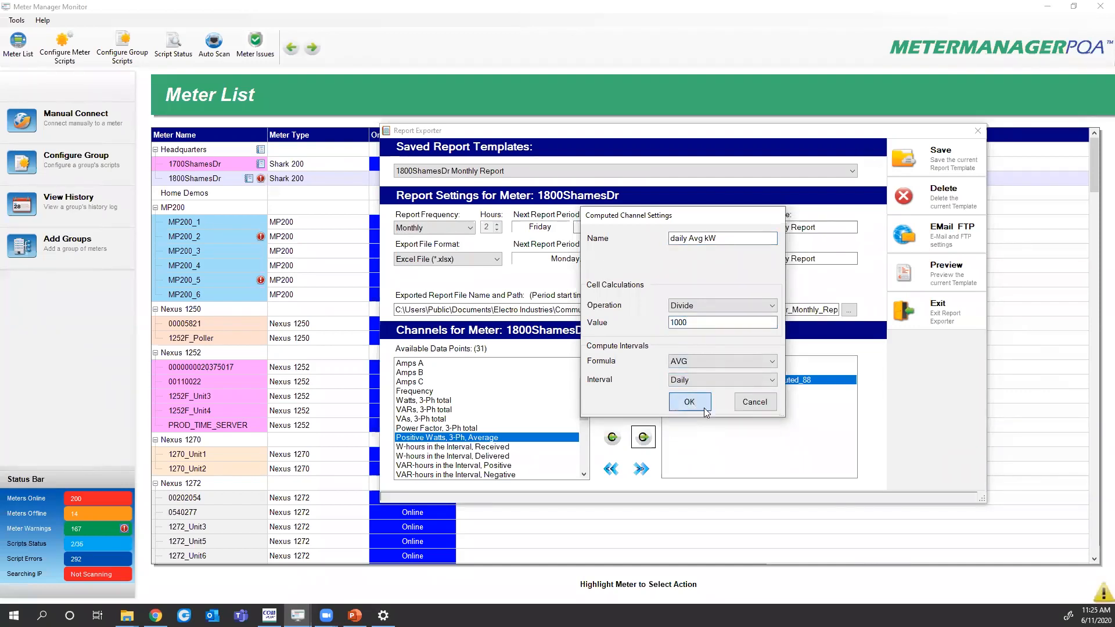
{"action": "left_click", "coordinate": [697, 406]}
Make another computed copy of Positive Watts, 3-Ph, Average named 'Max Daily kW'
{"action": "left_click", "coordinate": [689, 374]}
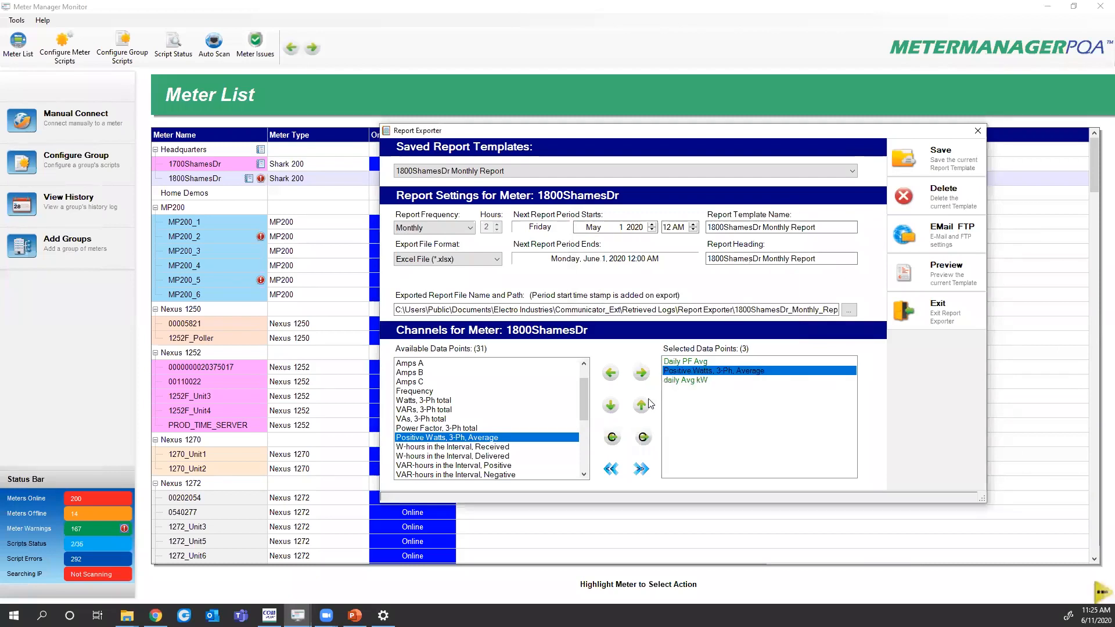
{"action": "left_click", "coordinate": [643, 438]}
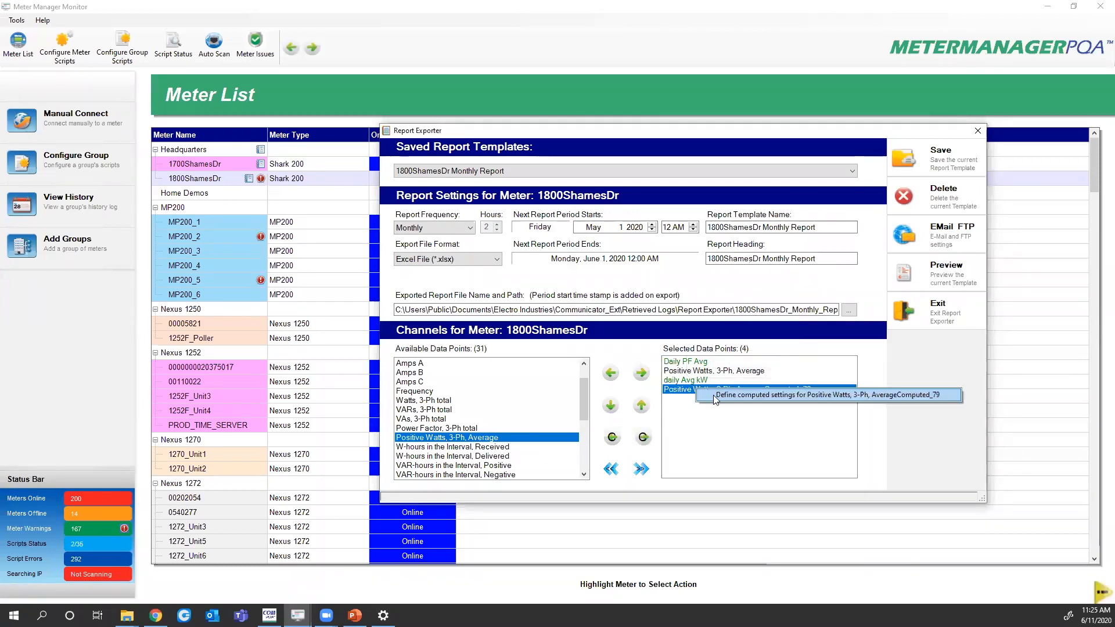
{"action": "left_click_drag", "start_coordinate": [671, 240], "coordinate": [777, 239]}
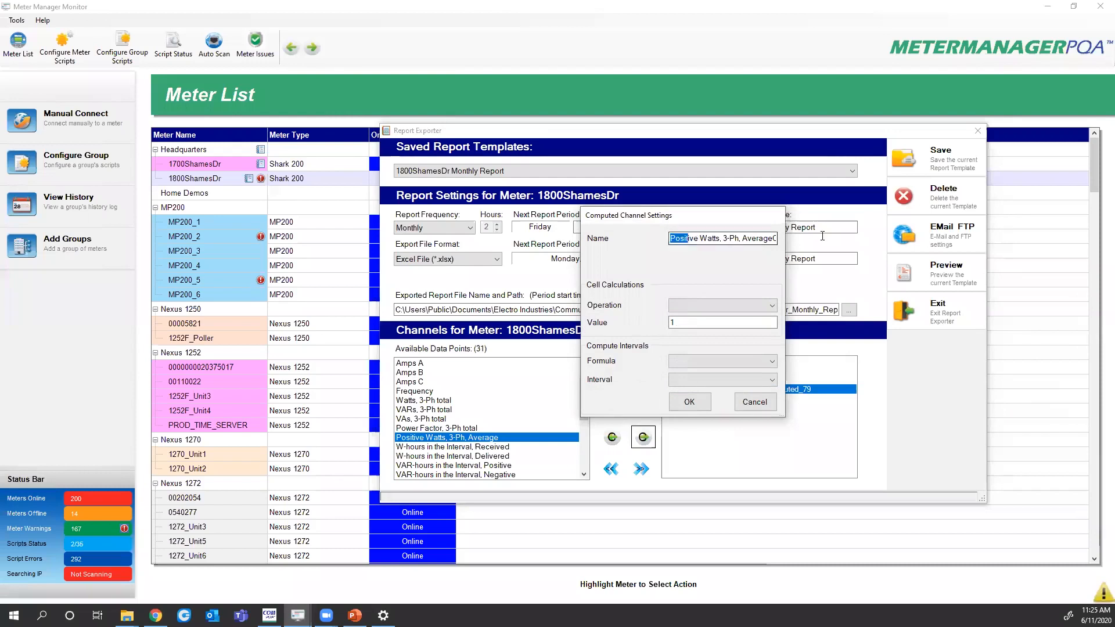
{"action": "type", "text": "Ma"}
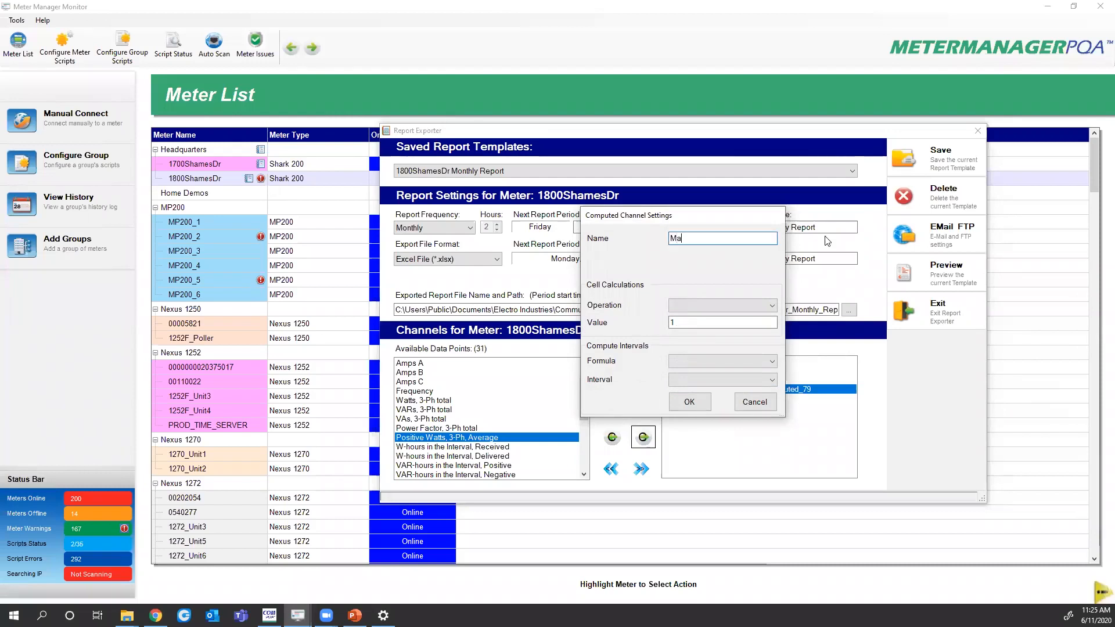
{"action": "type", "text": "x Daily kW"}
Set Max Daily kW to divide by 1000 with formula MAX and interval Daily
{"action": "left_click", "coordinate": [721, 305]}
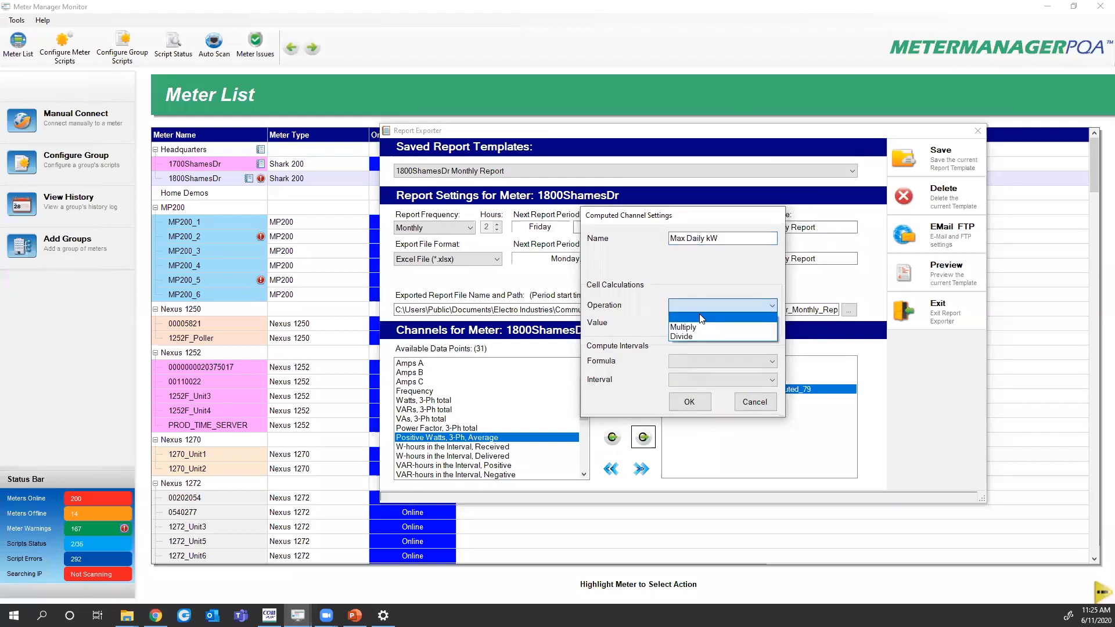
{"action": "left_click", "coordinate": [697, 331]}
{"action": "left_click", "coordinate": [694, 323]}
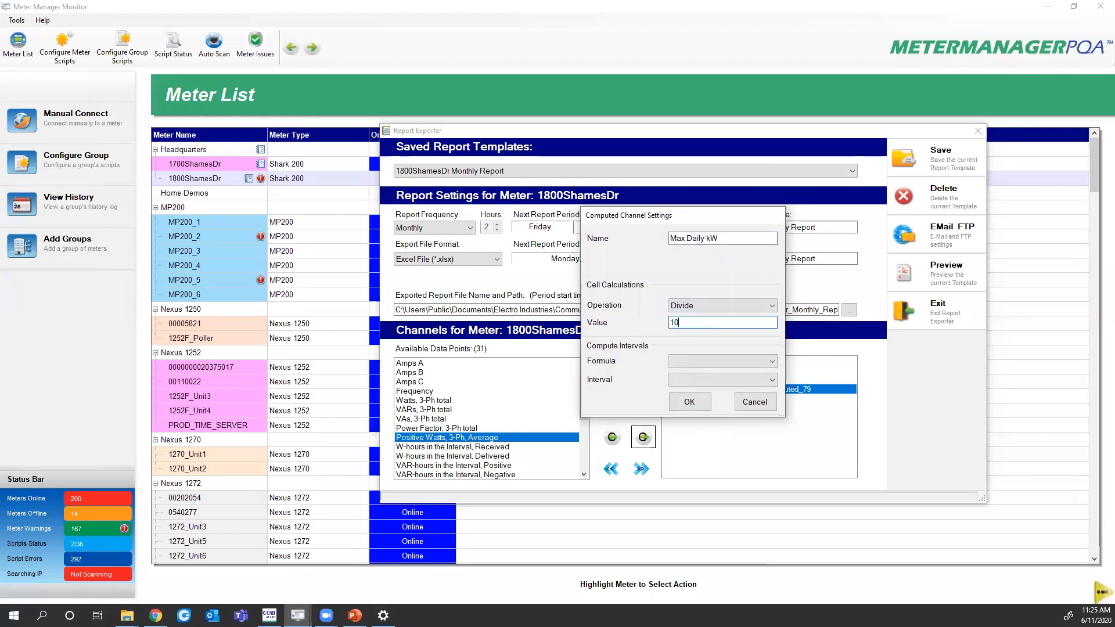
{"action": "type", "text": "000"}
{"action": "left_click", "coordinate": [693, 361]}
{"action": "left_click", "coordinate": [695, 401]}
{"action": "left_click", "coordinate": [693, 378]}
{"action": "left_click", "coordinate": [697, 422]}
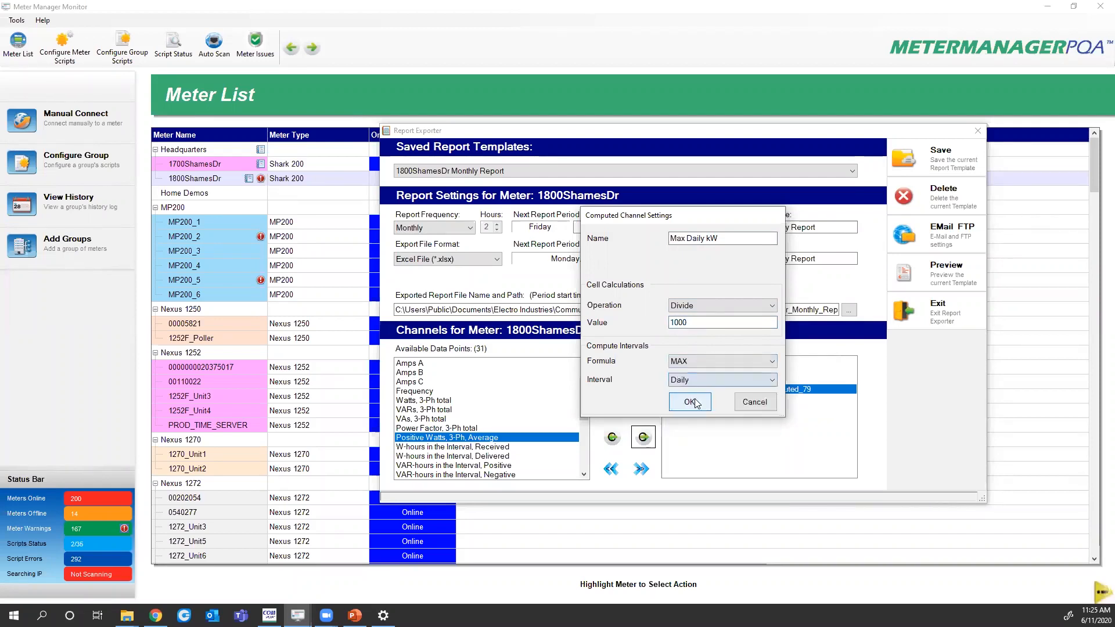
{"action": "left_click", "coordinate": [689, 402]}
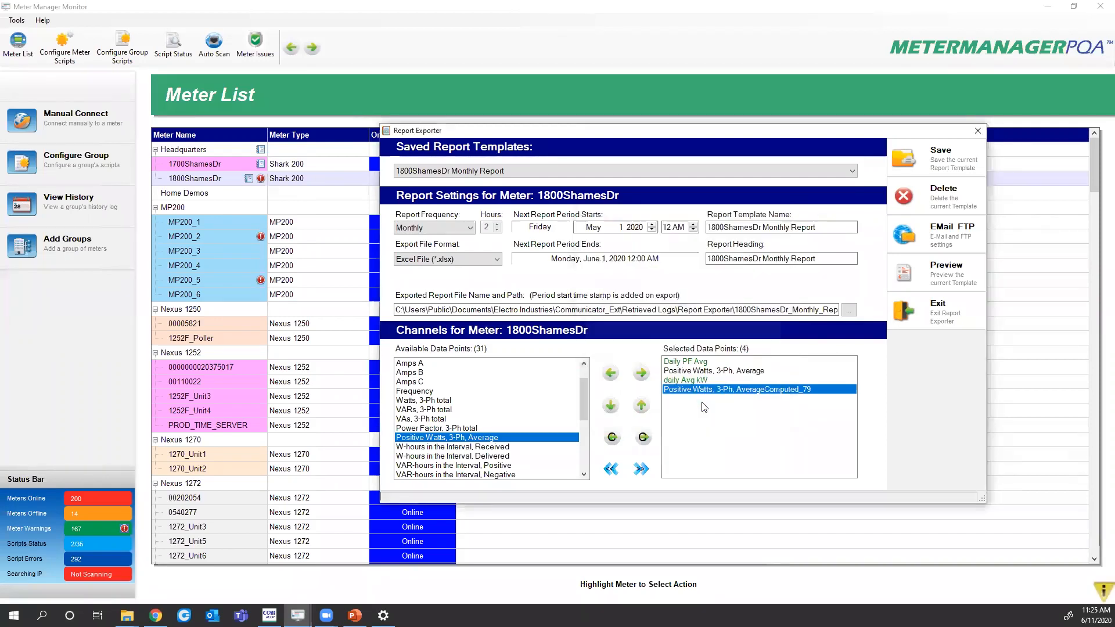
{"action": "left_click", "coordinate": [683, 372]}
Swap the average Positive Watts channel for received W-hours and create a computed copy of it
{"action": "double_click", "coordinate": [684, 373]}
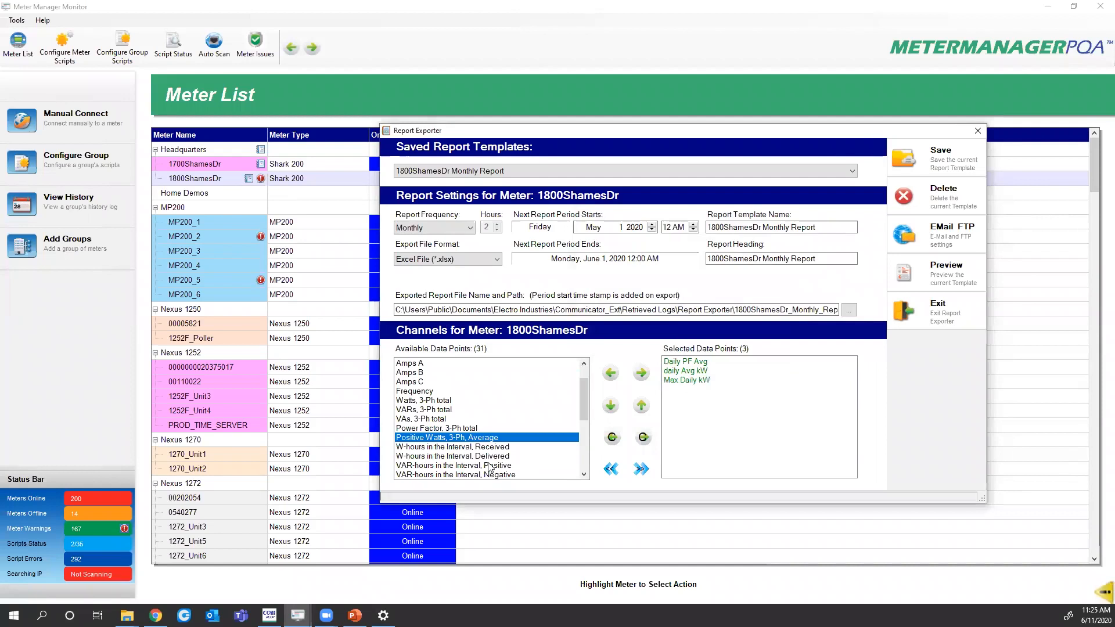
{"action": "double_click", "coordinate": [420, 448]}
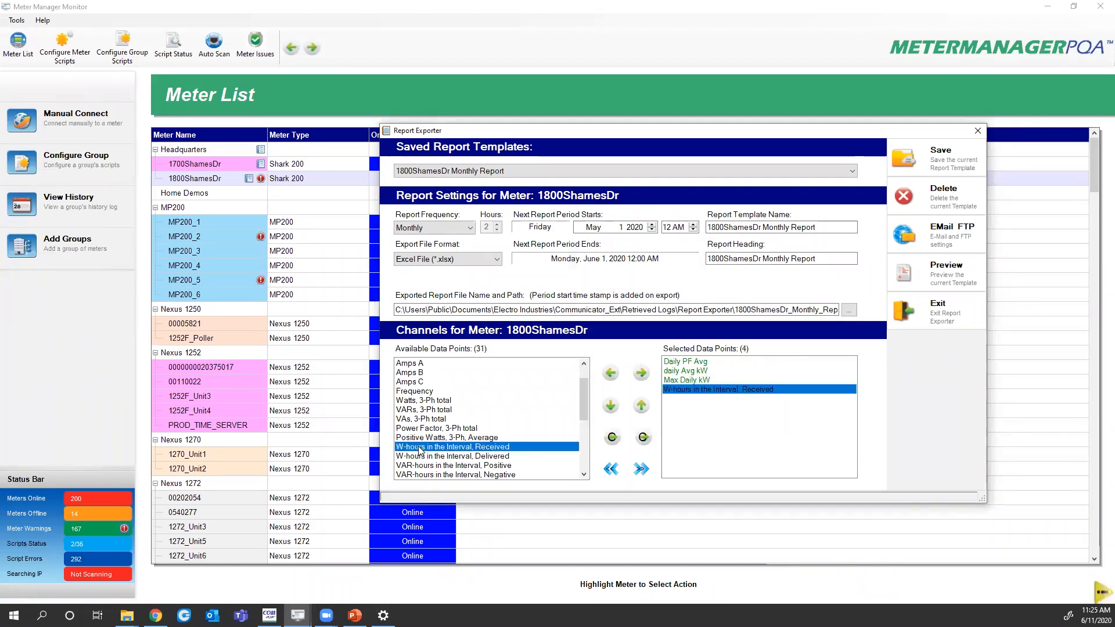
{"action": "left_click", "coordinate": [643, 440]}
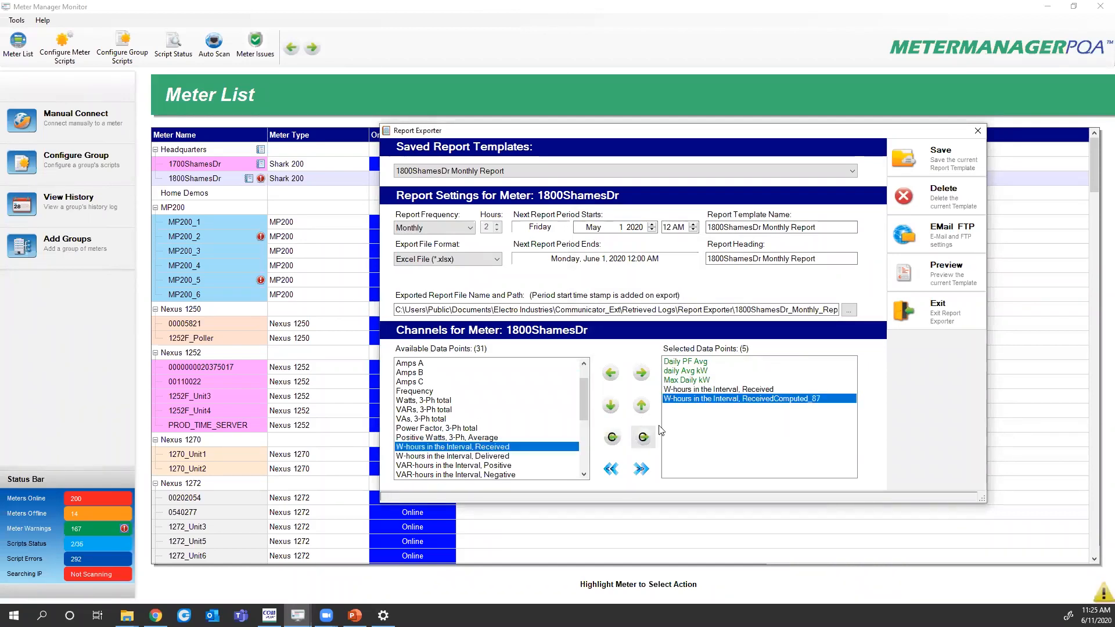
{"action": "right_click", "coordinate": [681, 398]}
{"action": "left_click", "coordinate": [694, 406]}
Make the copy 'Daily Energy' (divide by 1000, daily SUM) and remove the raw W-hours channel
{"action": "left_click_drag", "start_coordinate": [688, 239], "coordinate": [807, 246]}
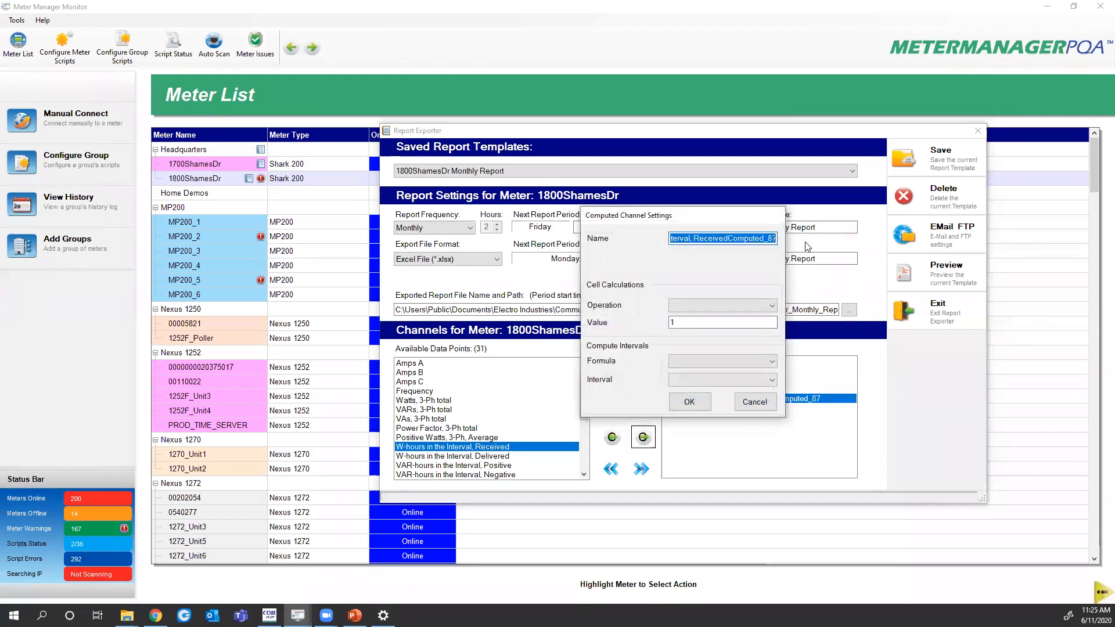
{"action": "type", "text": "Dail Energy"}
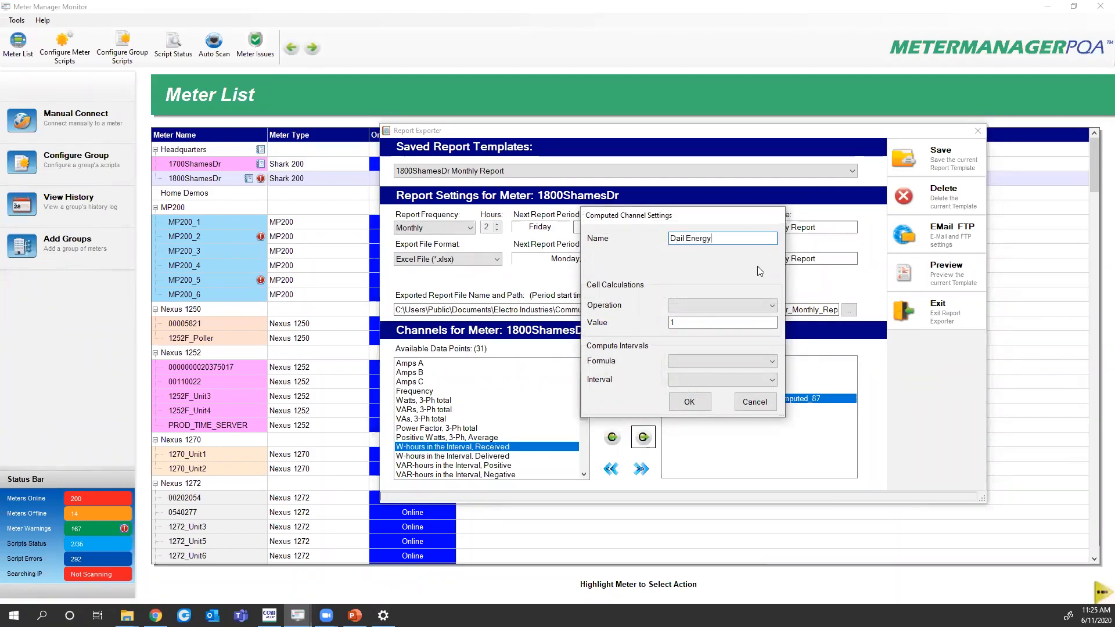
{"action": "key", "text": "Left"}
{"action": "type", "text": "y"}
{"action": "left_click", "coordinate": [704, 305]}
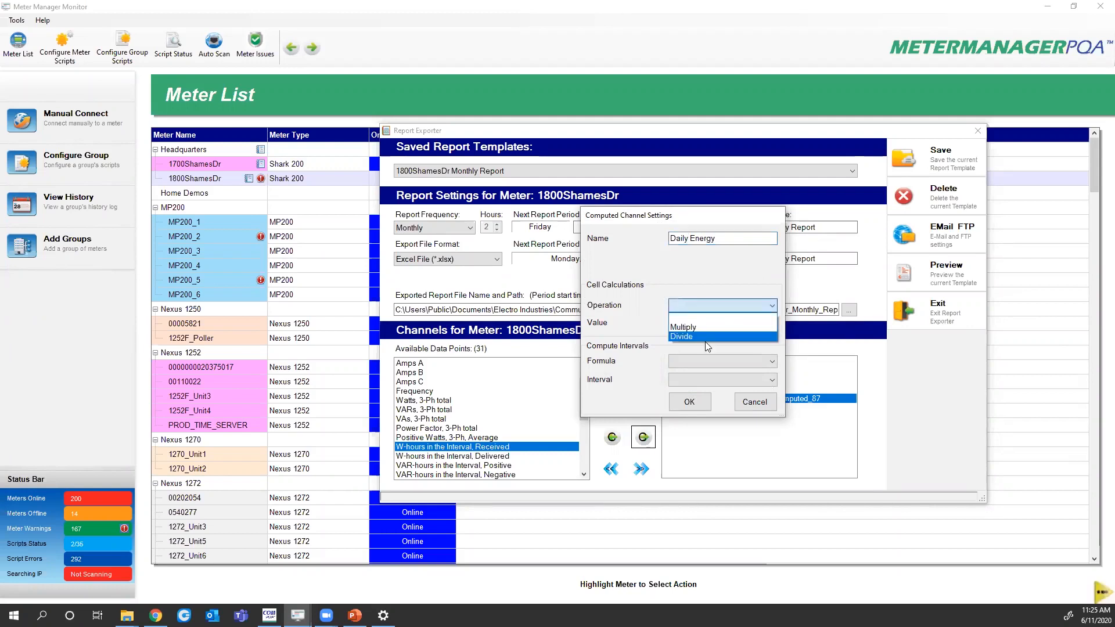
{"action": "left_click", "coordinate": [699, 334]}
{"action": "left_click", "coordinate": [696, 331]}
{"action": "type", "text": "000"}
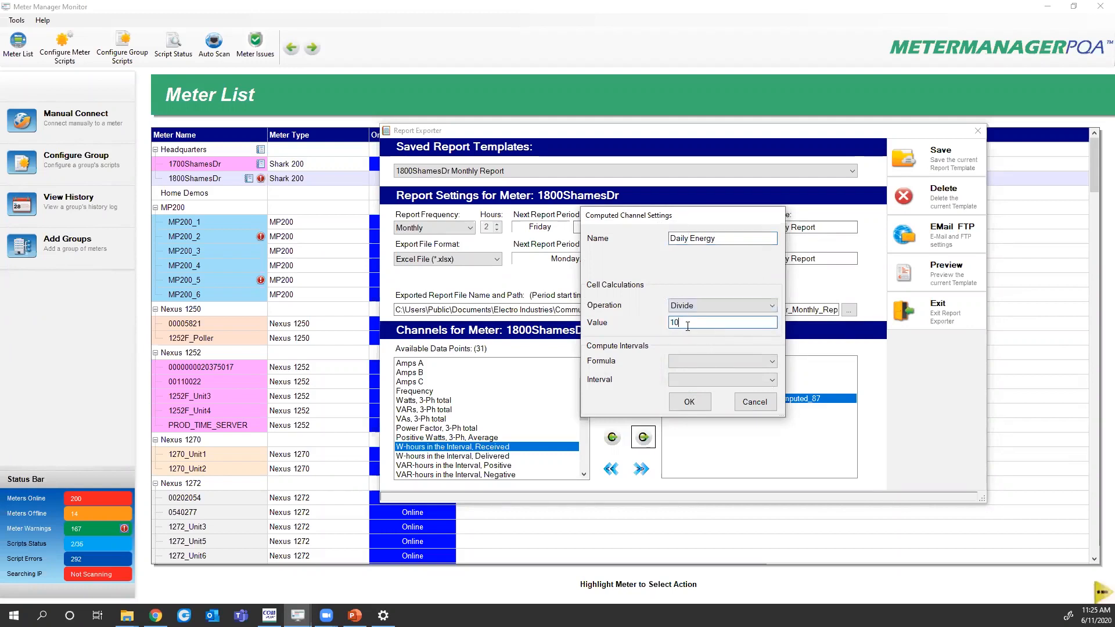
{"action": "left_click", "coordinate": [699, 361]}
{"action": "left_click", "coordinate": [702, 376]}
{"action": "left_click", "coordinate": [703, 380]}
{"action": "left_click", "coordinate": [702, 424]}
{"action": "left_click", "coordinate": [689, 402]}
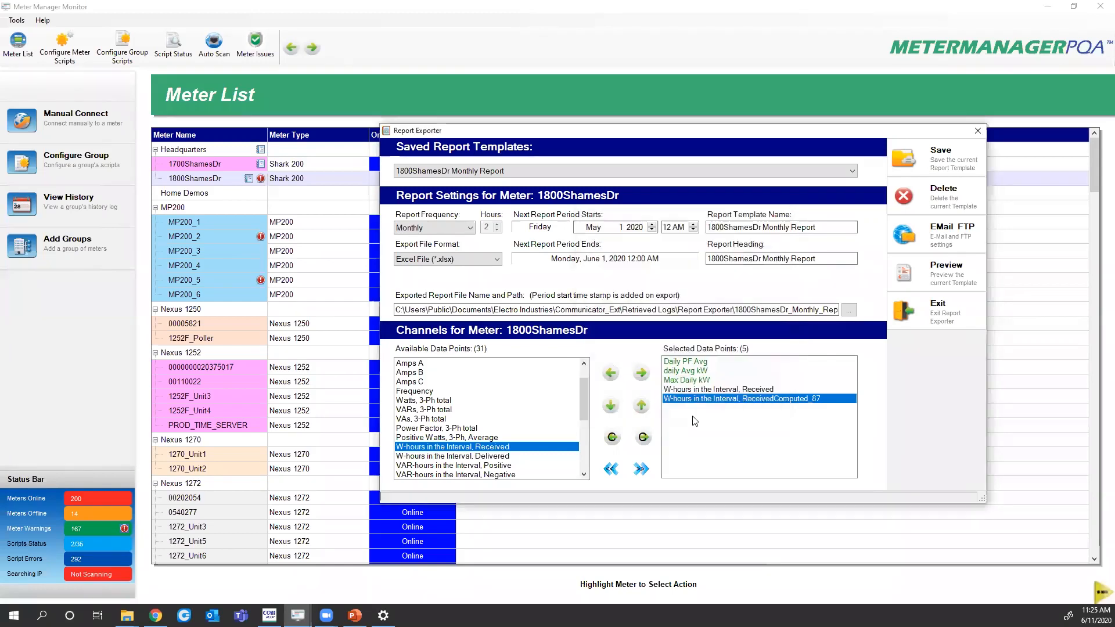
{"action": "double_click", "coordinate": [700, 389]}
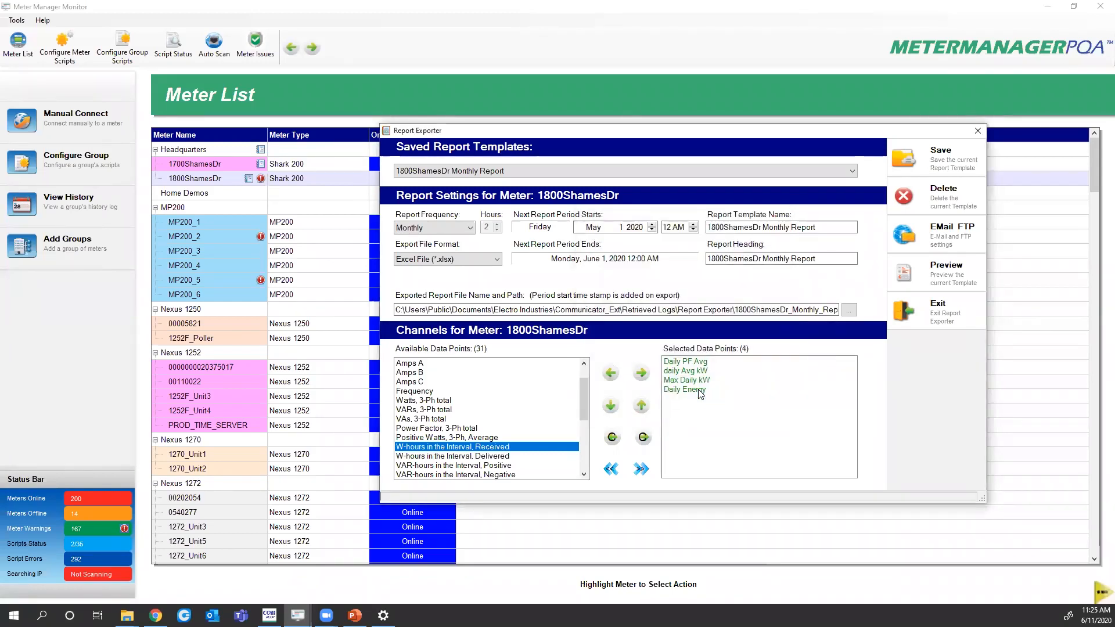
{"action": "left_click", "coordinate": [679, 372]}
{"action": "left_click", "coordinate": [920, 154]}
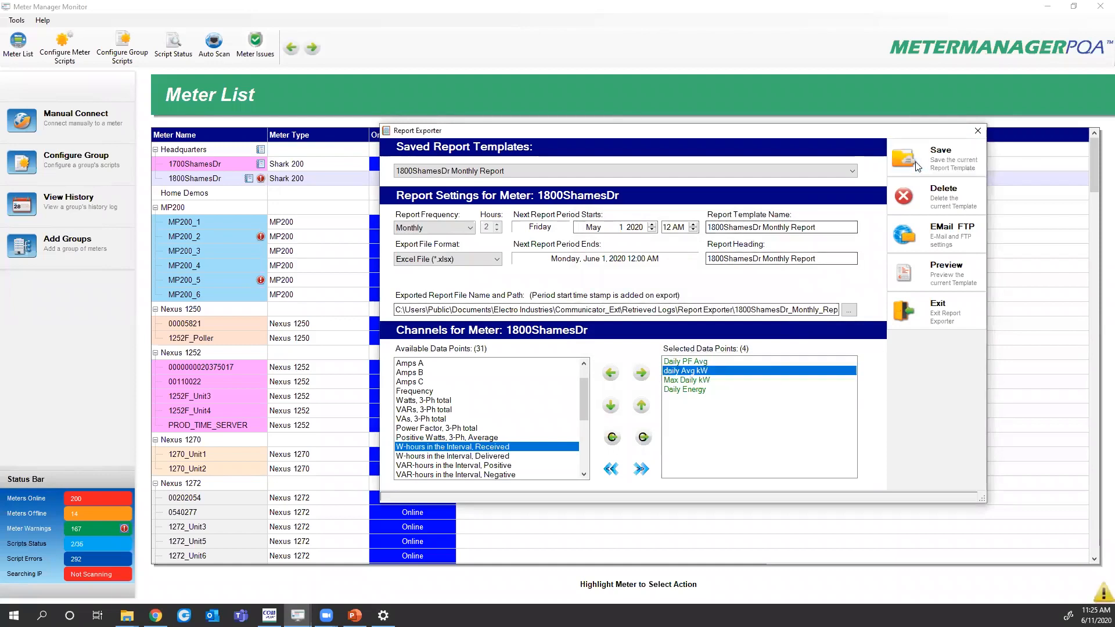
{"action": "left_click", "coordinate": [592, 347]}
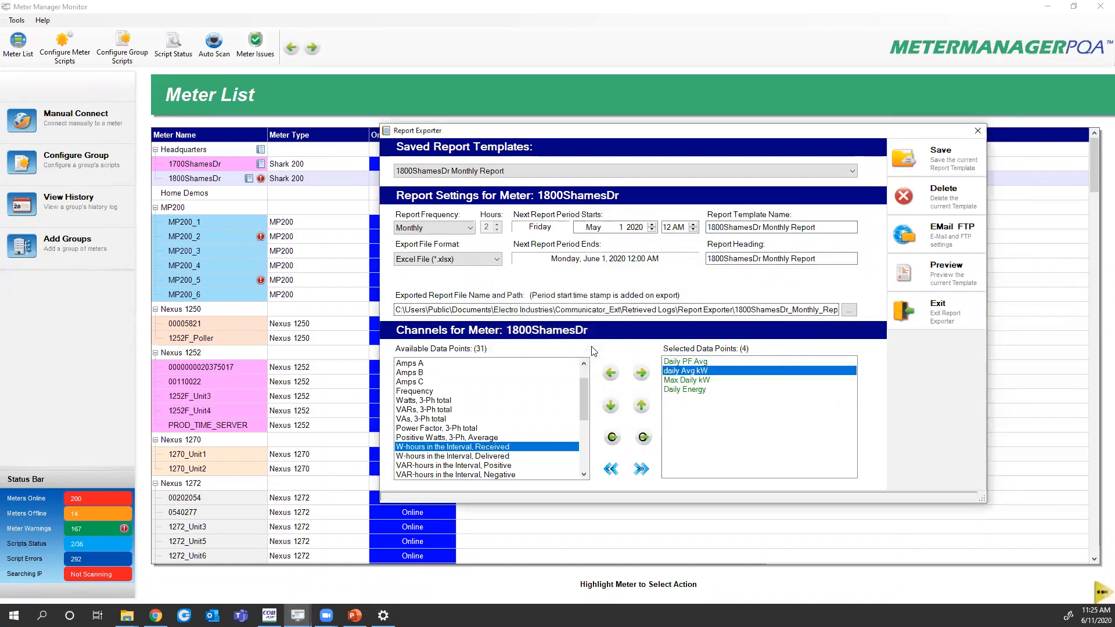
Preview the report past the formula error and maximize the Report Preview window
{"action": "left_click", "coordinate": [916, 278]}
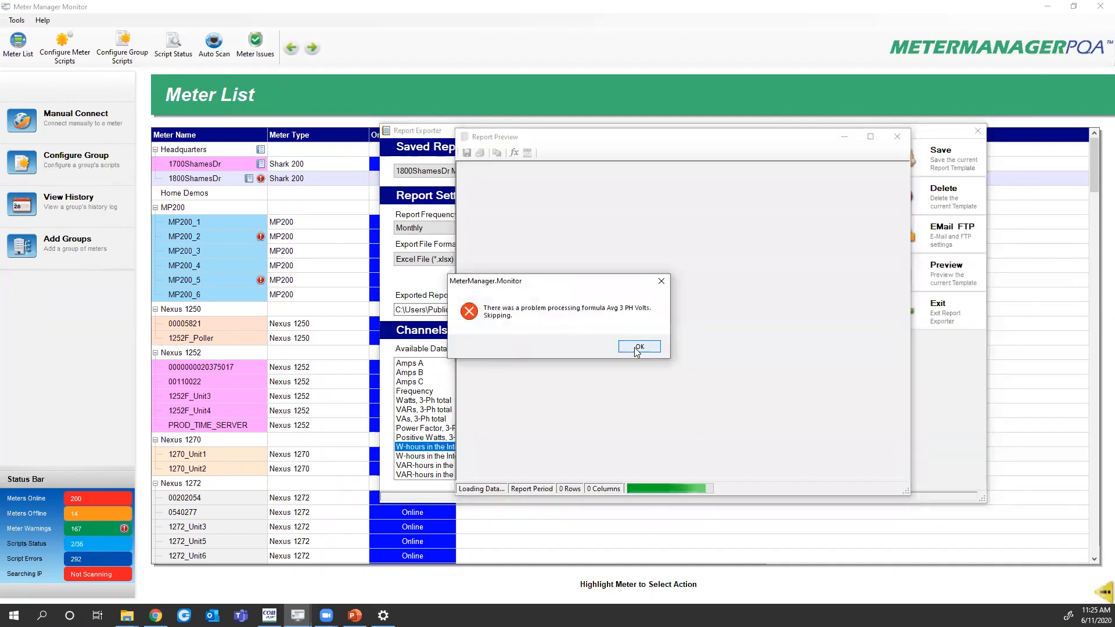
{"action": "left_click", "coordinate": [637, 348]}
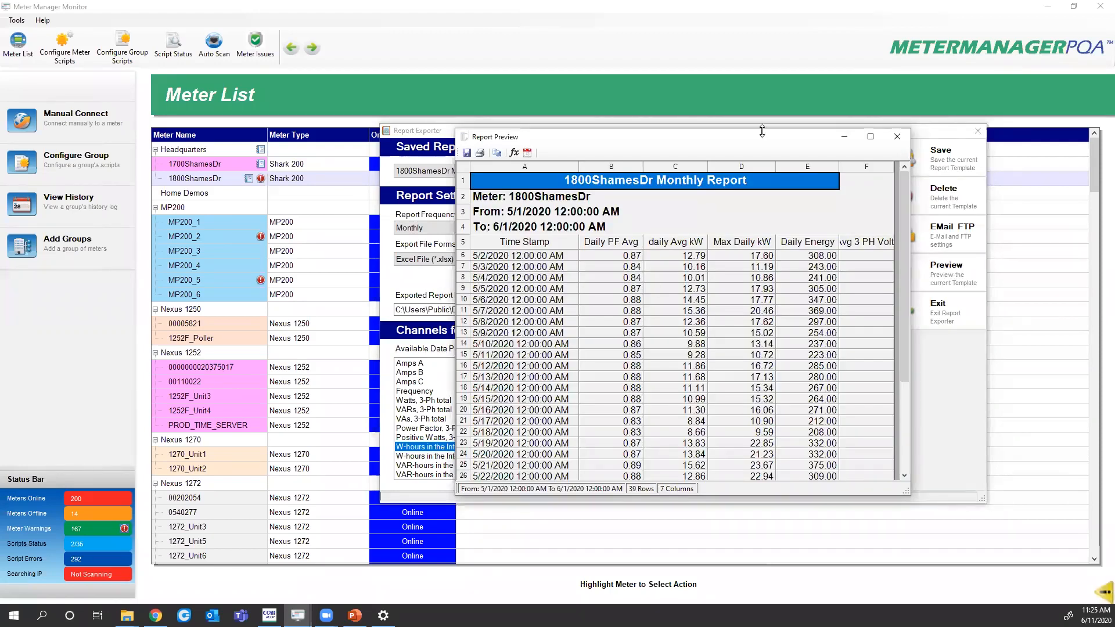
{"action": "left_click", "coordinate": [871, 136]}
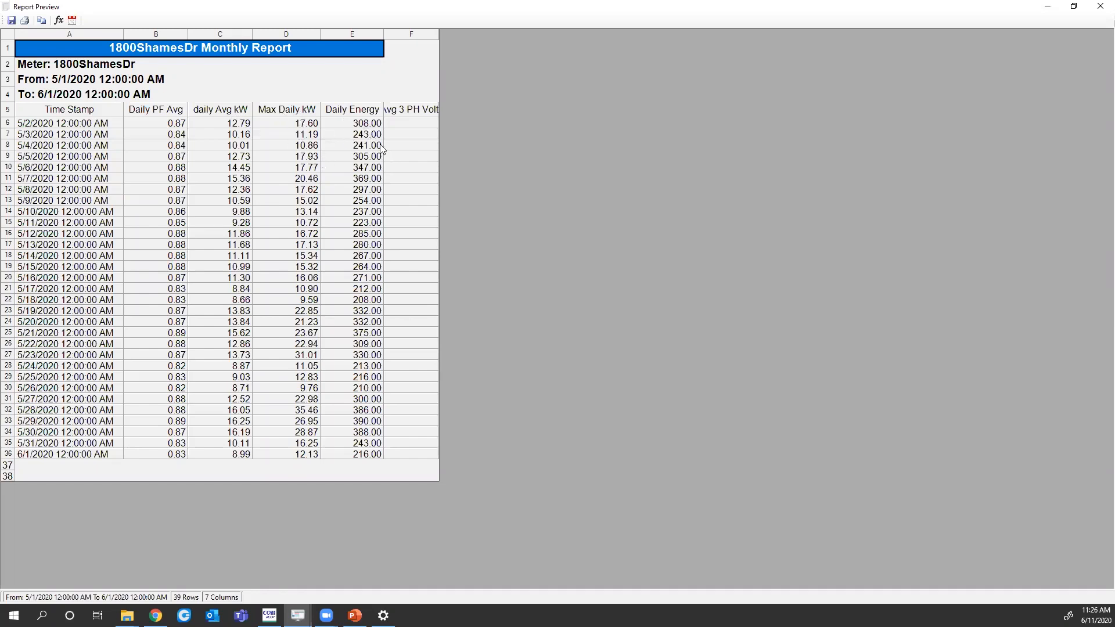
Delete the stored Peak kW formula in the Formula Builder
{"action": "left_click", "coordinate": [54, 22]}
{"action": "left_click", "coordinate": [648, 425]}
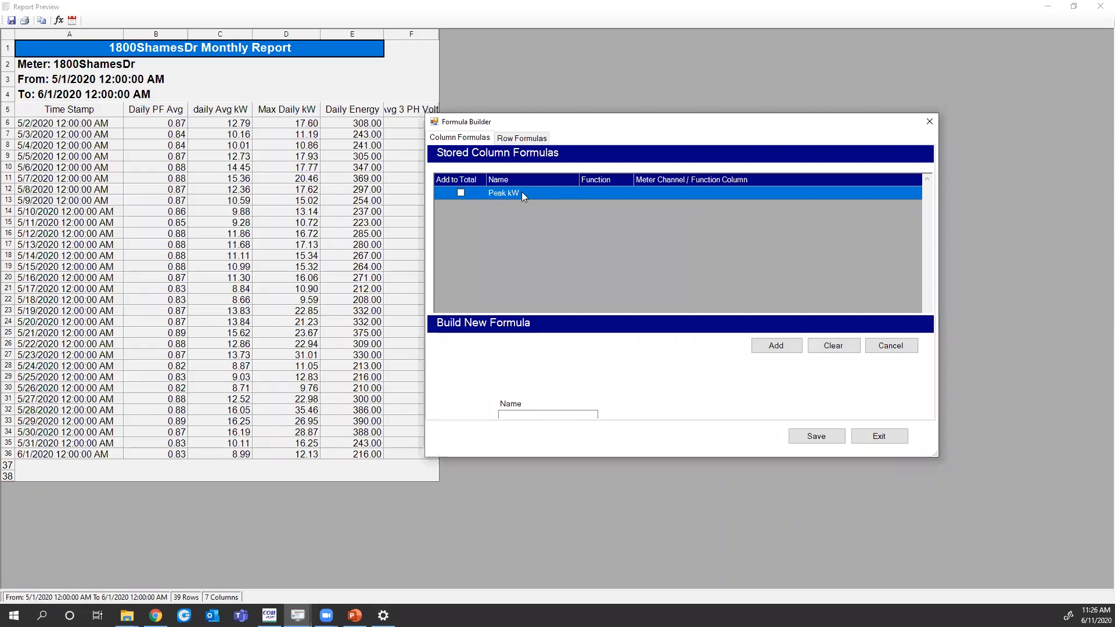
{"action": "left_click", "coordinate": [521, 192]}
{"action": "left_click", "coordinate": [833, 347]}
{"action": "left_click", "coordinate": [462, 192]}
{"action": "left_click", "coordinate": [891, 346]}
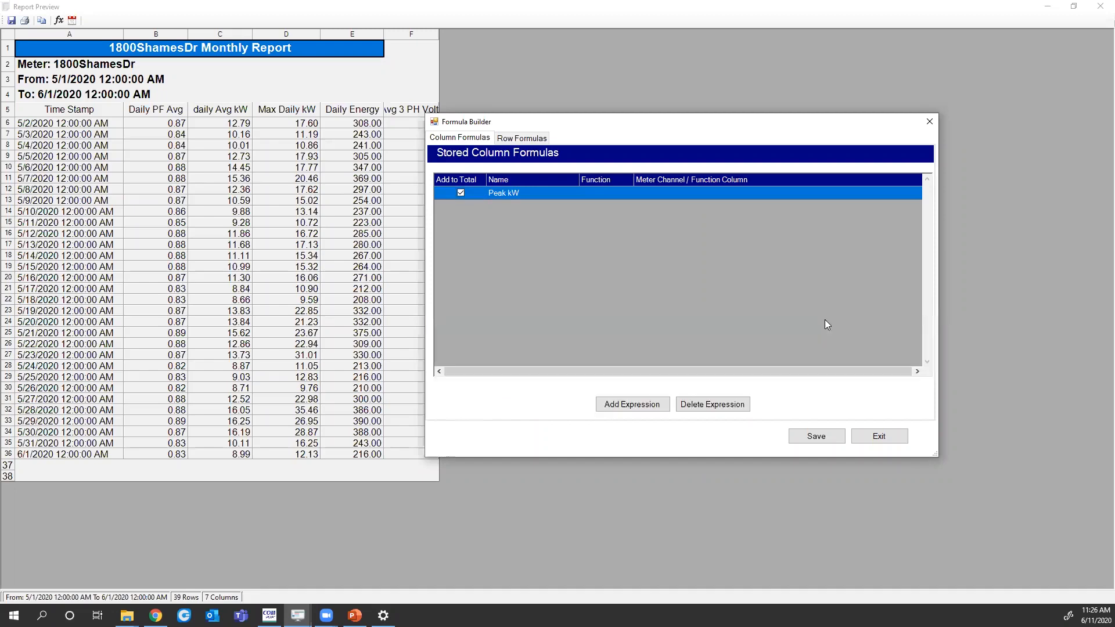
{"action": "left_click", "coordinate": [696, 402]}
{"action": "left_click", "coordinate": [540, 347]}
{"action": "left_click", "coordinate": [635, 421]}
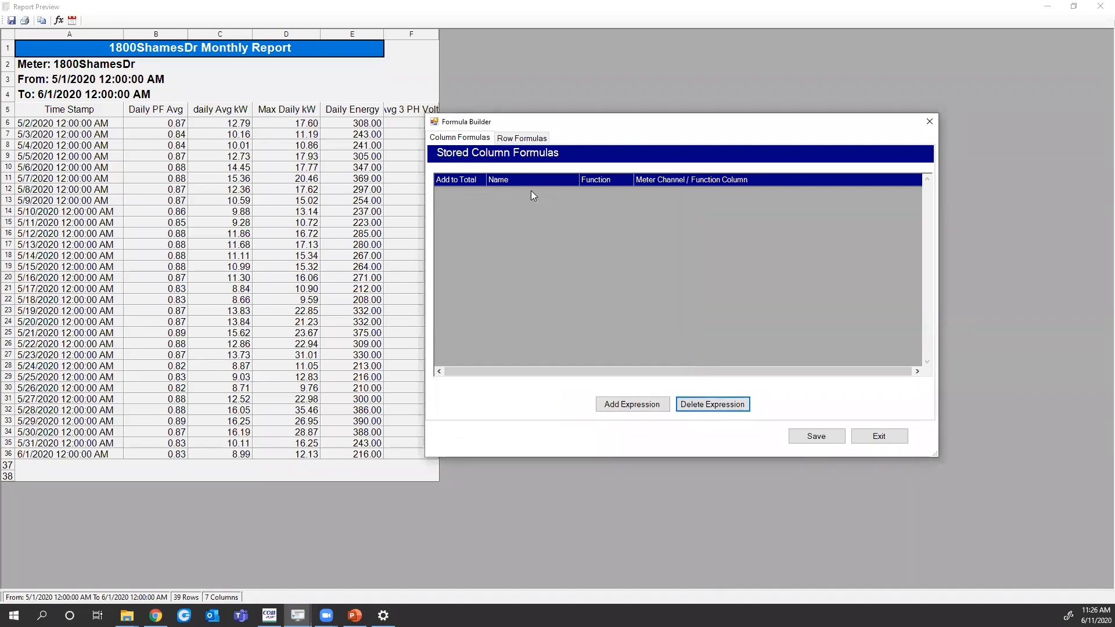
Check the row formulas, save the formula changes, and dismiss the resulting error messages
{"action": "left_click", "coordinate": [520, 138]}
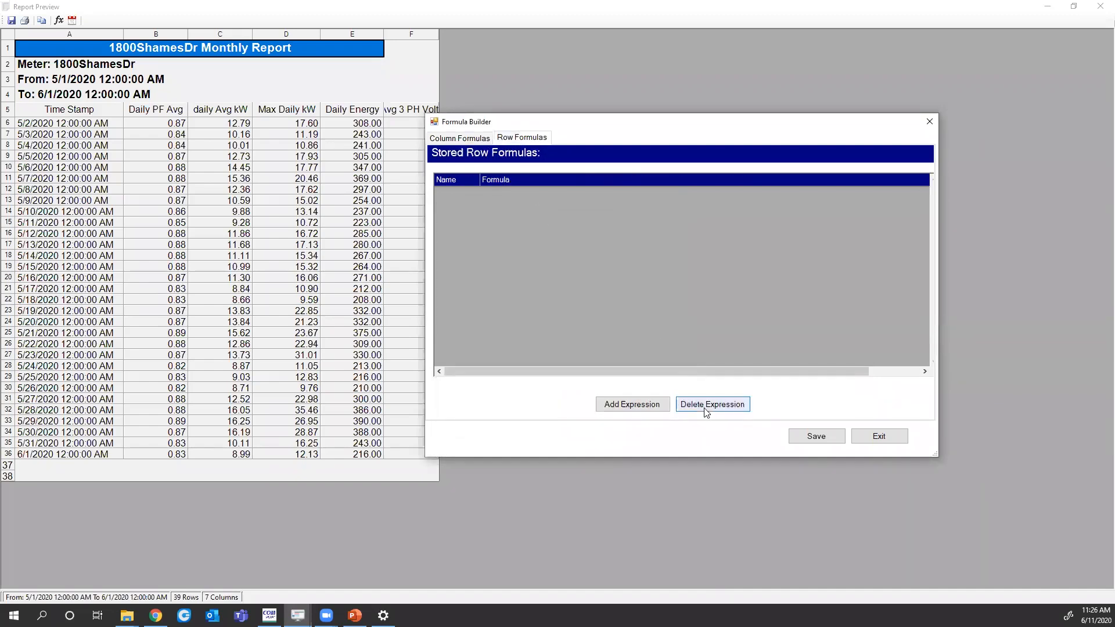
{"action": "left_click", "coordinate": [607, 350]}
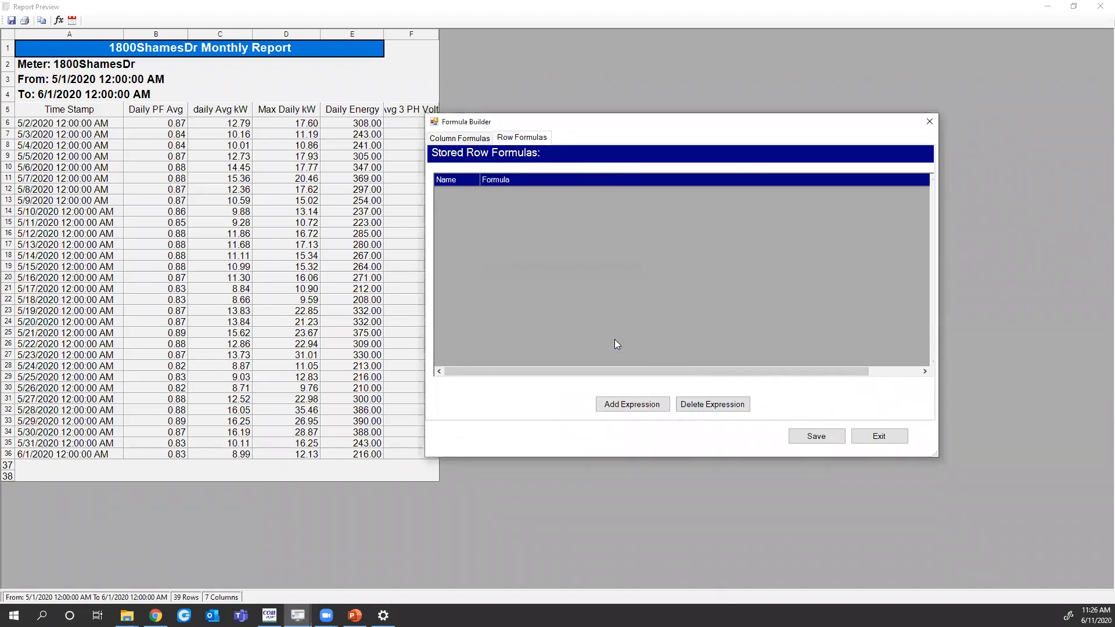
{"action": "left_click", "coordinate": [810, 440]}
{"action": "left_click", "coordinate": [648, 416]}
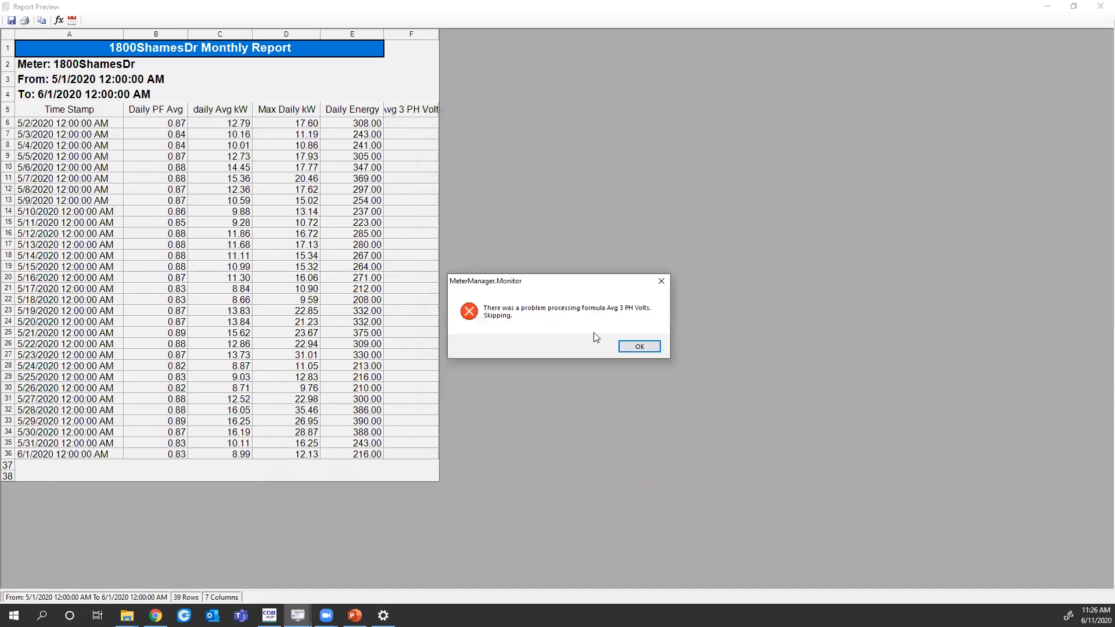
{"action": "left_click", "coordinate": [638, 346]}
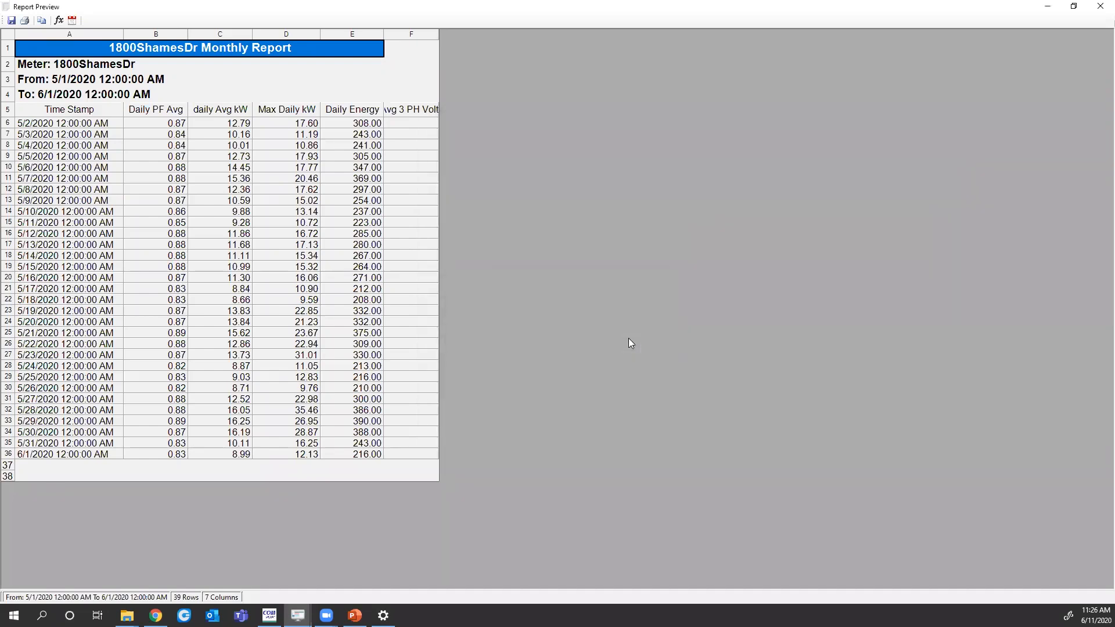
Inspect cells F7 and C7 (10.16) in the preview, then close it
{"action": "left_click", "coordinate": [398, 138]}
{"action": "left_click", "coordinate": [231, 135]}
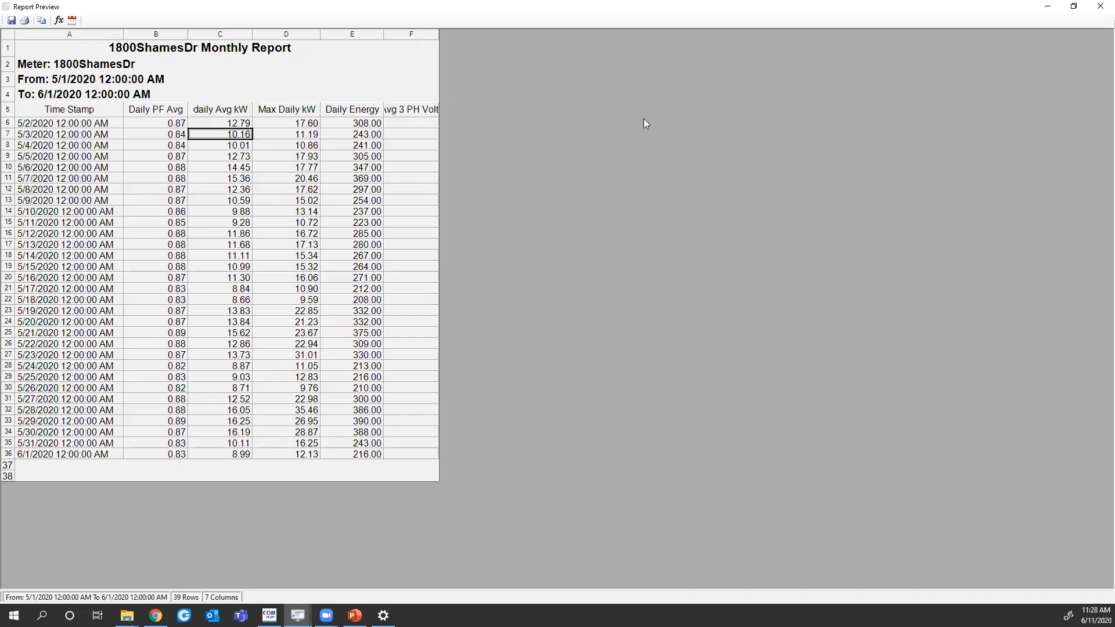
{"action": "left_click", "coordinate": [1099, 9]}
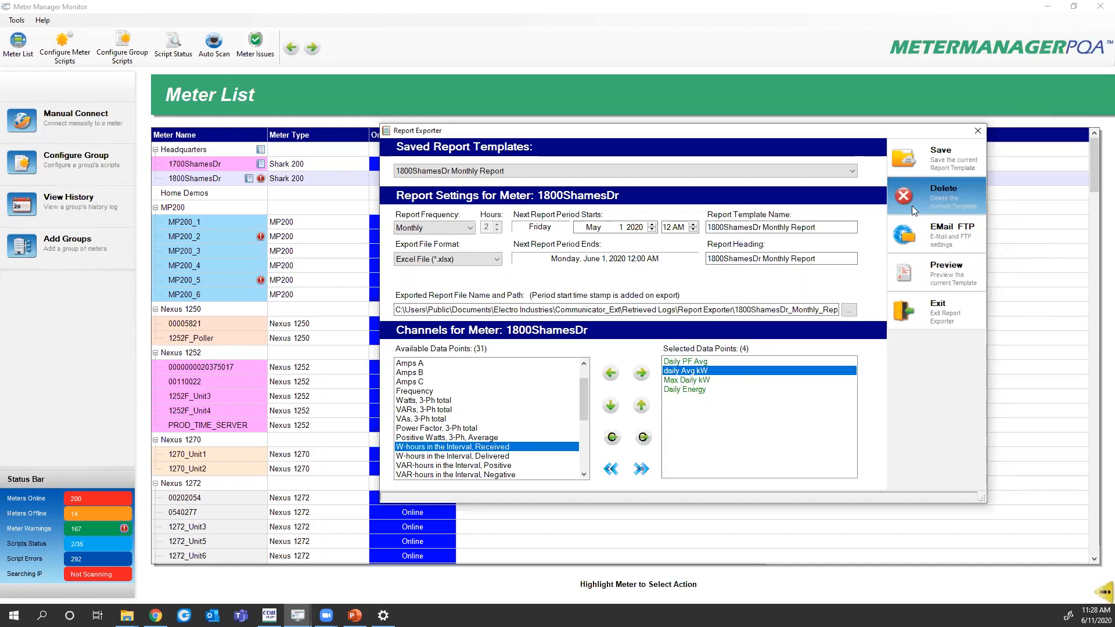
{"action": "left_click", "coordinate": [852, 172]}
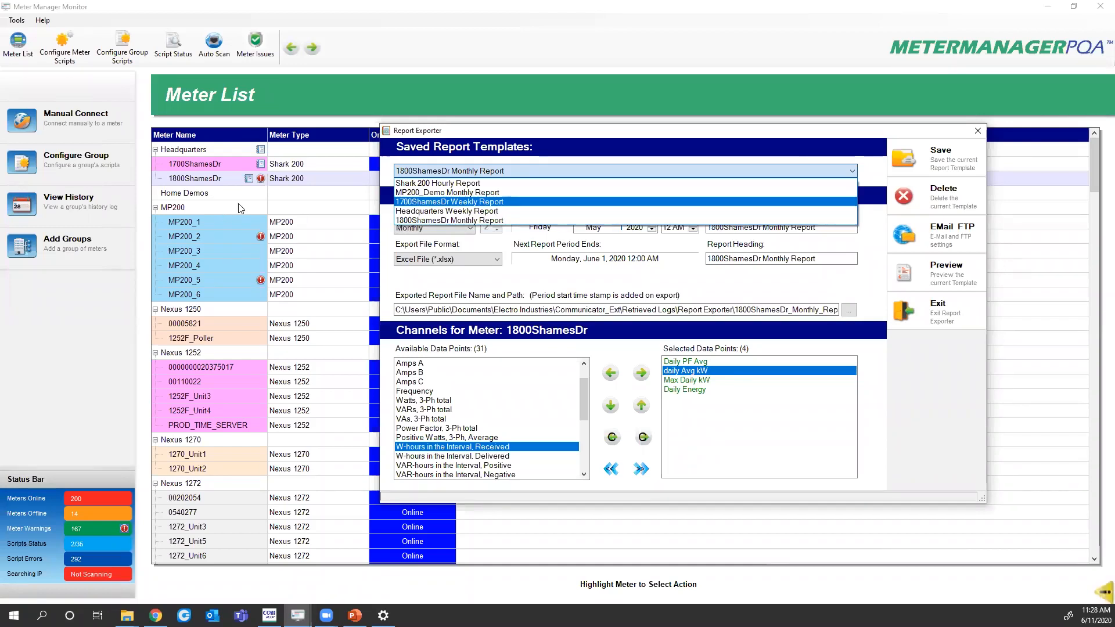
{"action": "left_click", "coordinate": [928, 368]}
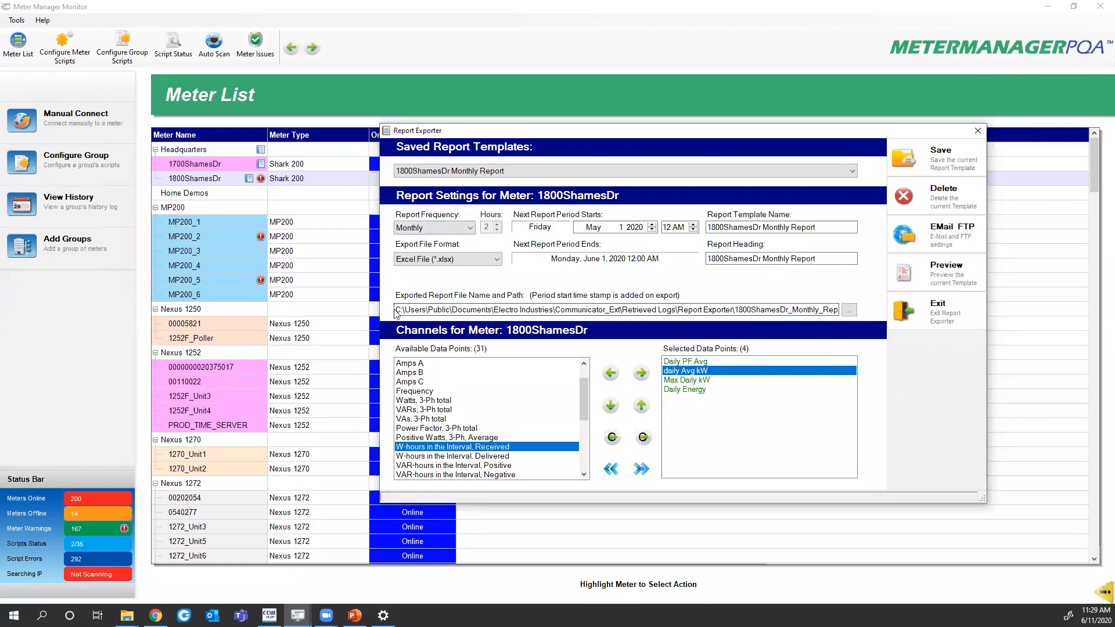
Open the E-Mail and FTP export settings and enable e-mail notification for the report
{"action": "left_click_drag", "start_coordinate": [393, 312], "coordinate": [841, 312]}
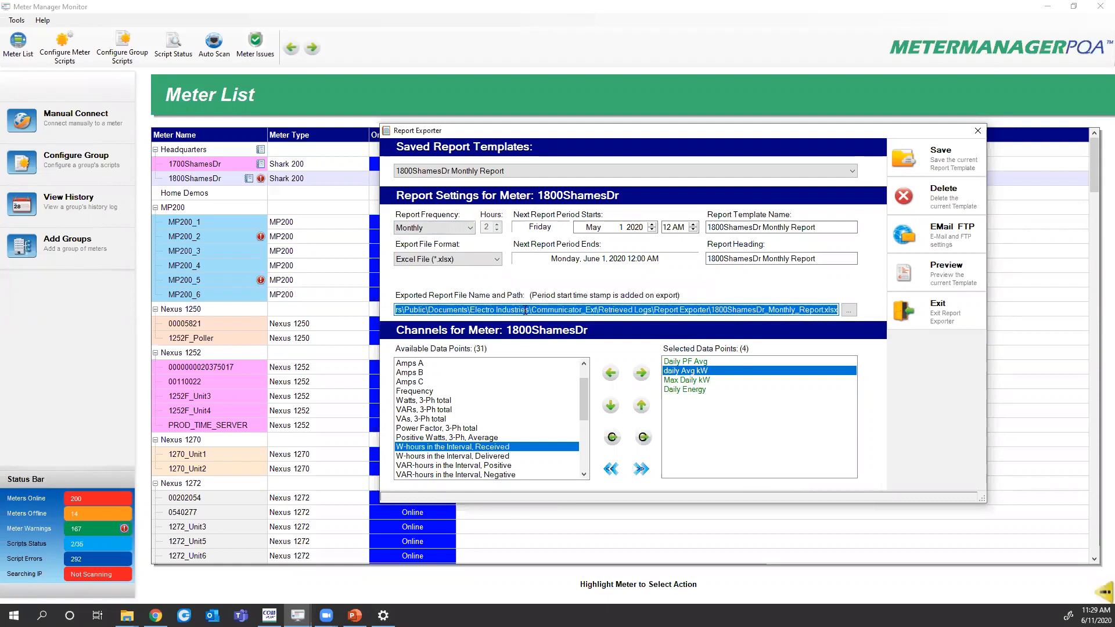
{"action": "left_click_drag", "start_coordinate": [503, 310], "coordinate": [292, 312]}
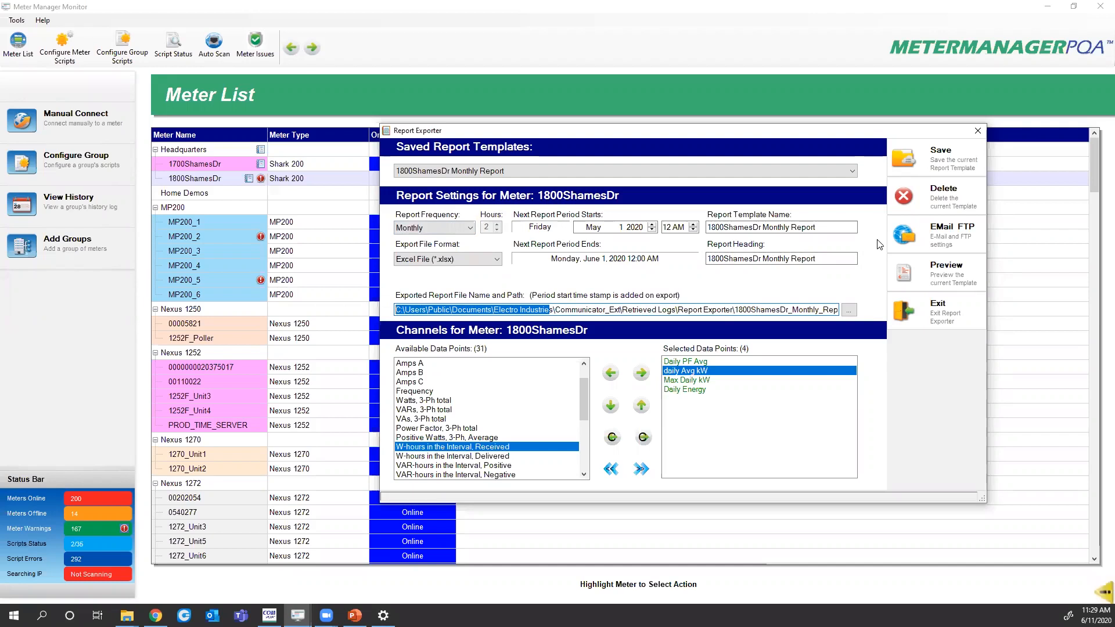
{"action": "left_click", "coordinate": [911, 238]}
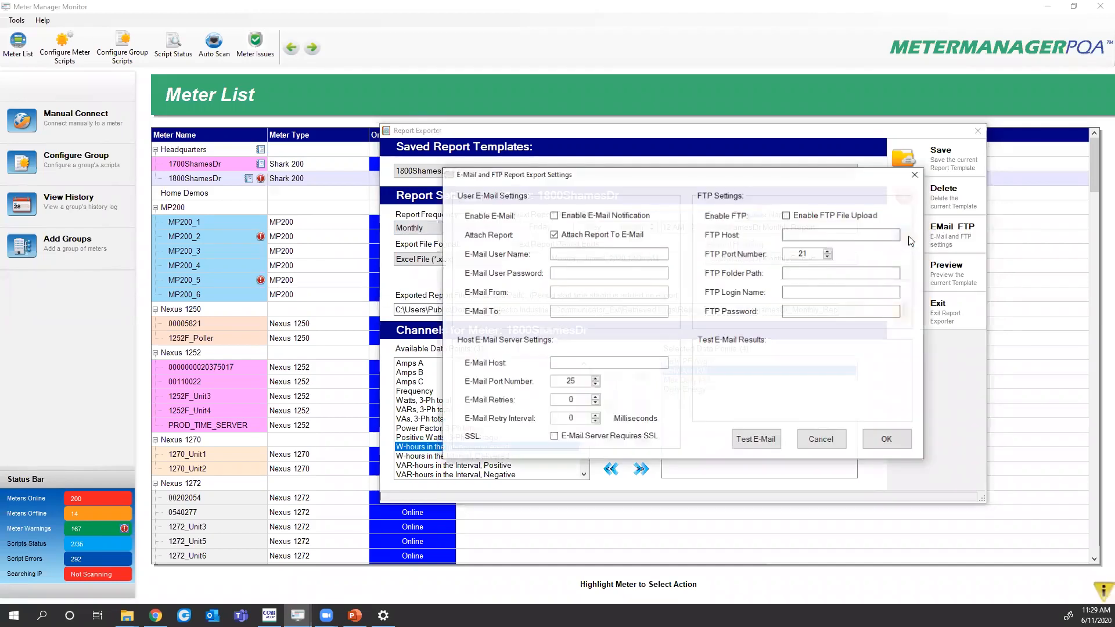
{"action": "left_click", "coordinate": [581, 218]}
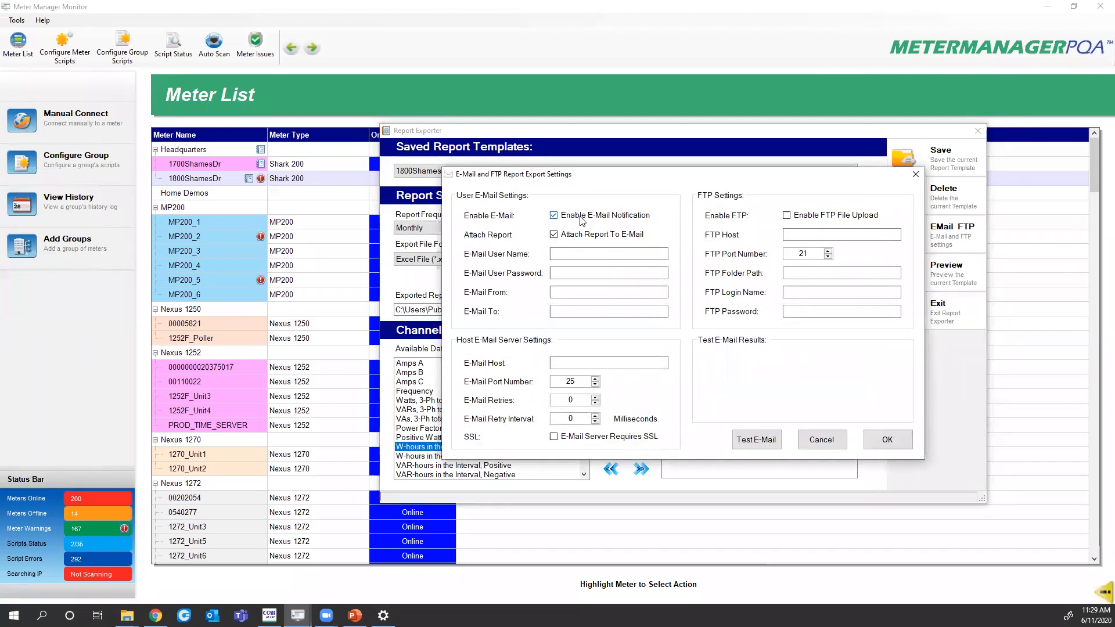
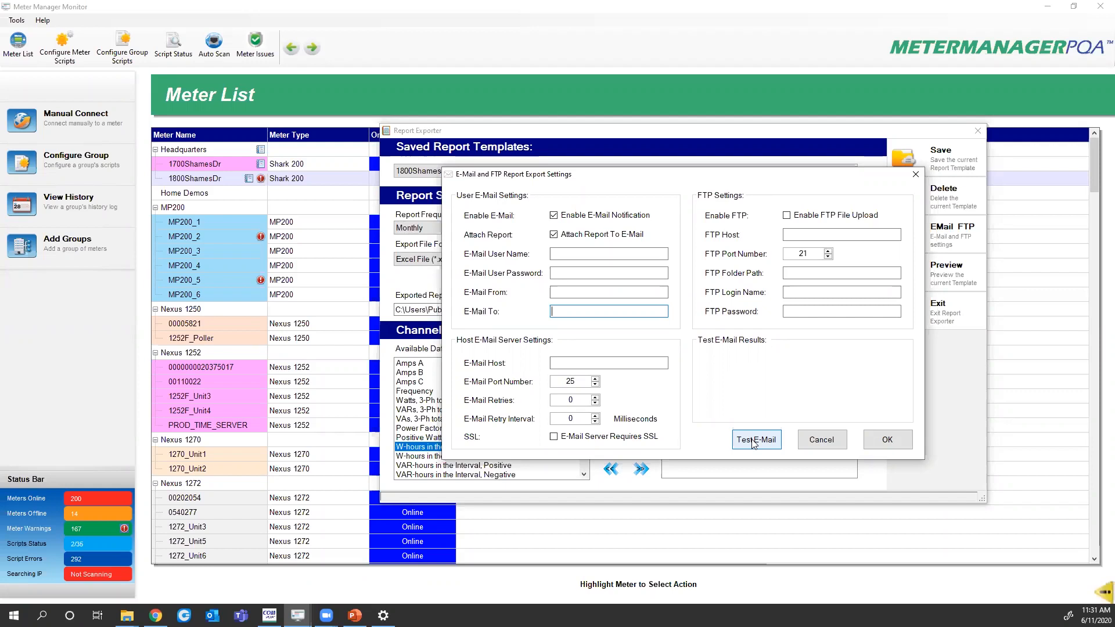
Close the E-Mail and FTP export settings and apply them to the current report template
{"action": "left_click", "coordinate": [819, 441]}
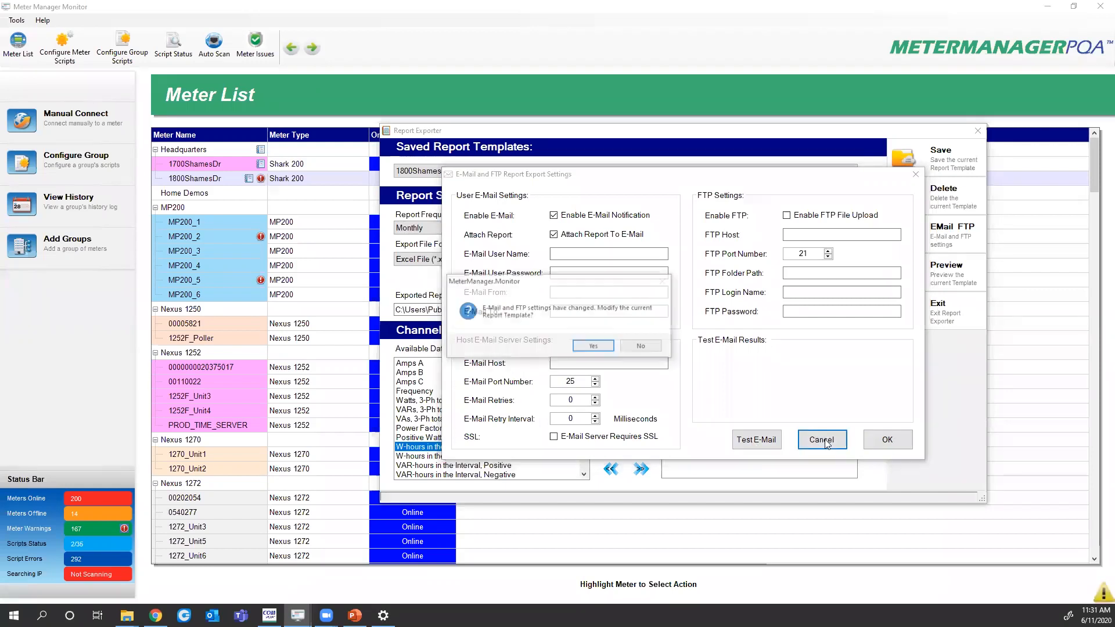
{"action": "left_click", "coordinate": [601, 349]}
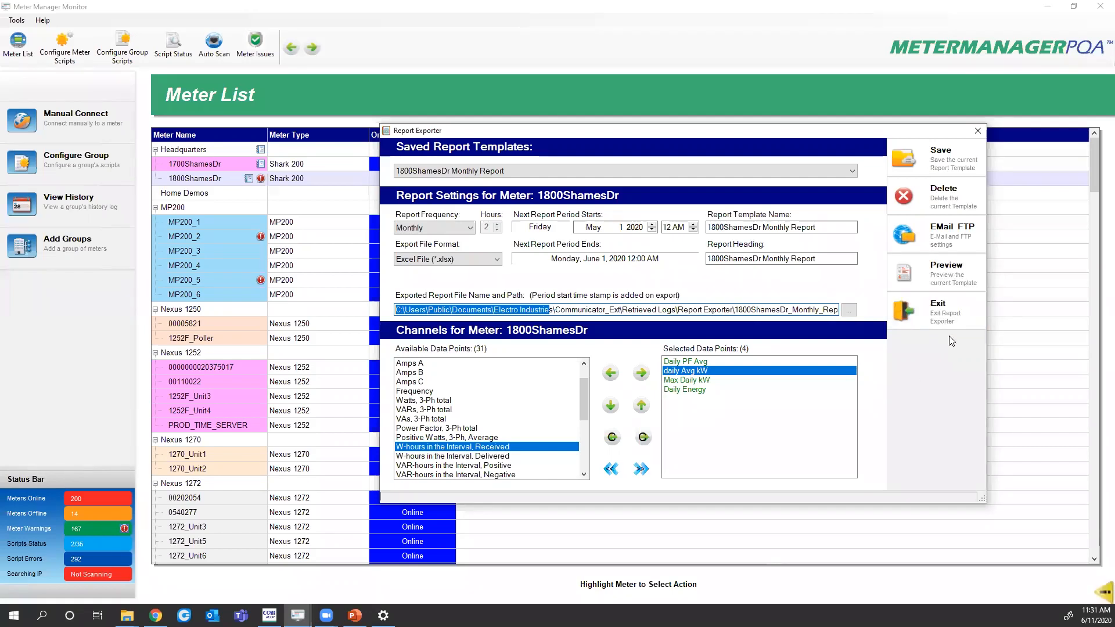
{"action": "left_click", "coordinate": [926, 316]}
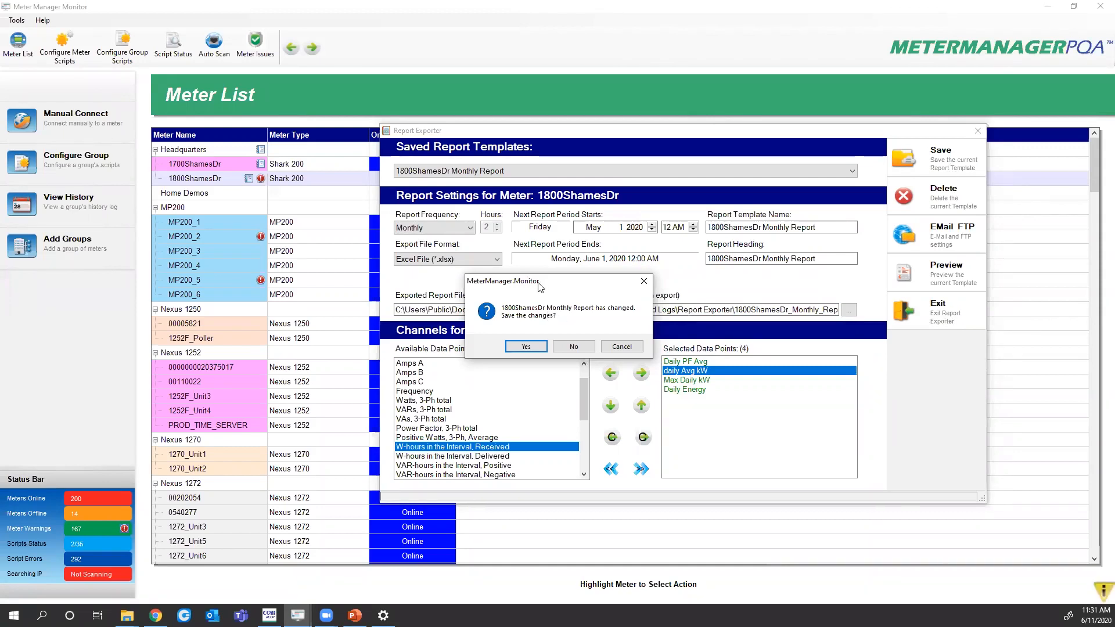
{"action": "left_click_drag", "start_coordinate": [538, 285], "coordinate": [826, 318]}
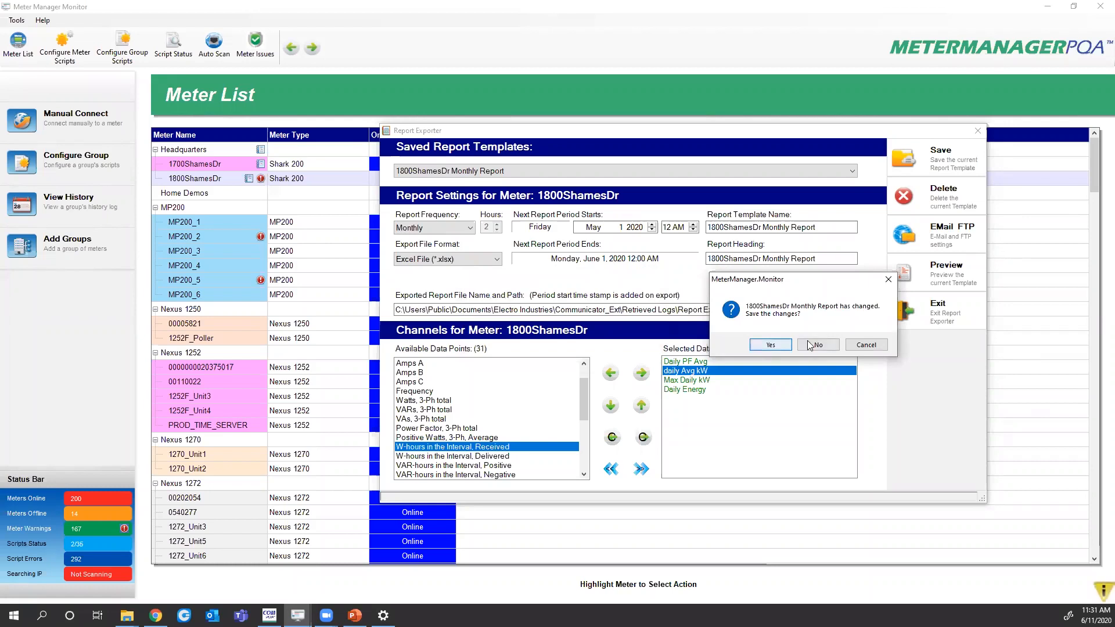
{"action": "left_click", "coordinate": [771, 347]}
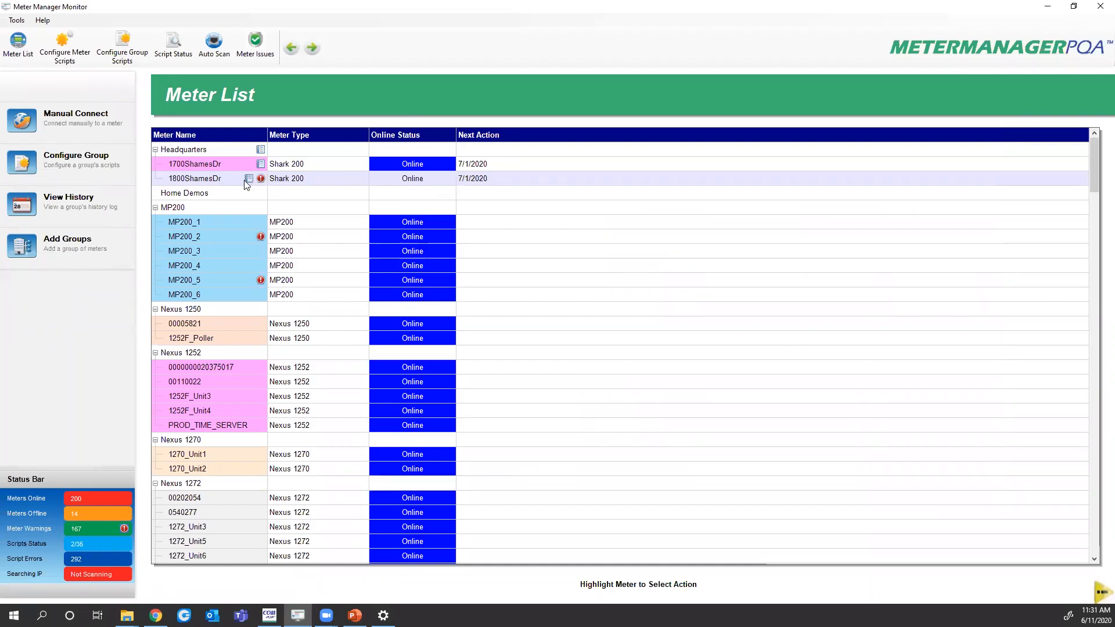
{"action": "left_click", "coordinate": [216, 149]}
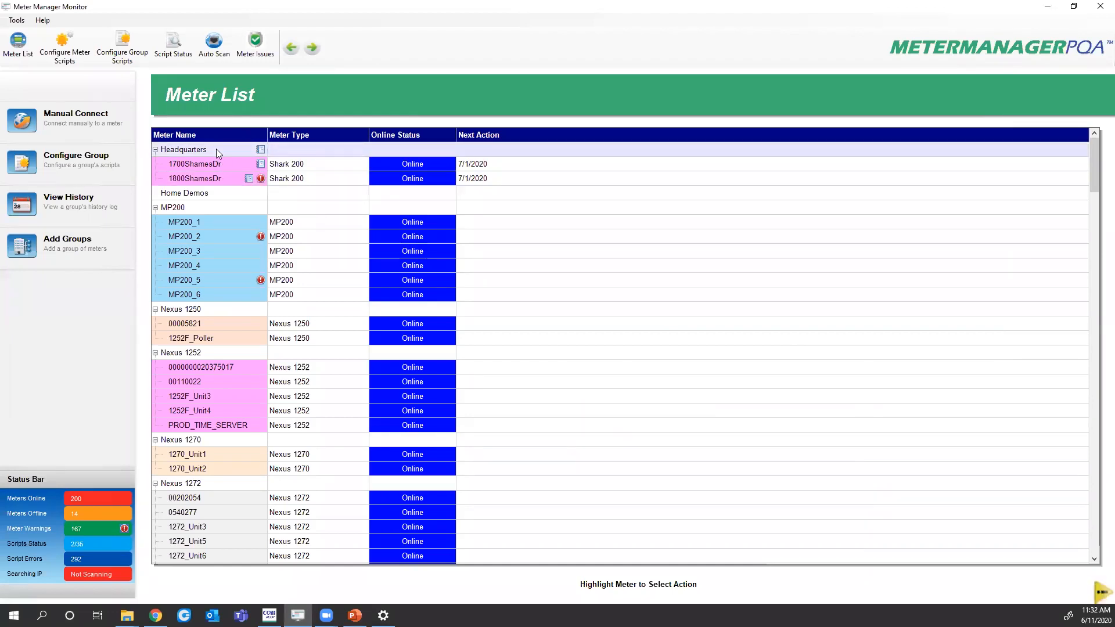
{"action": "left_click", "coordinate": [188, 164]}
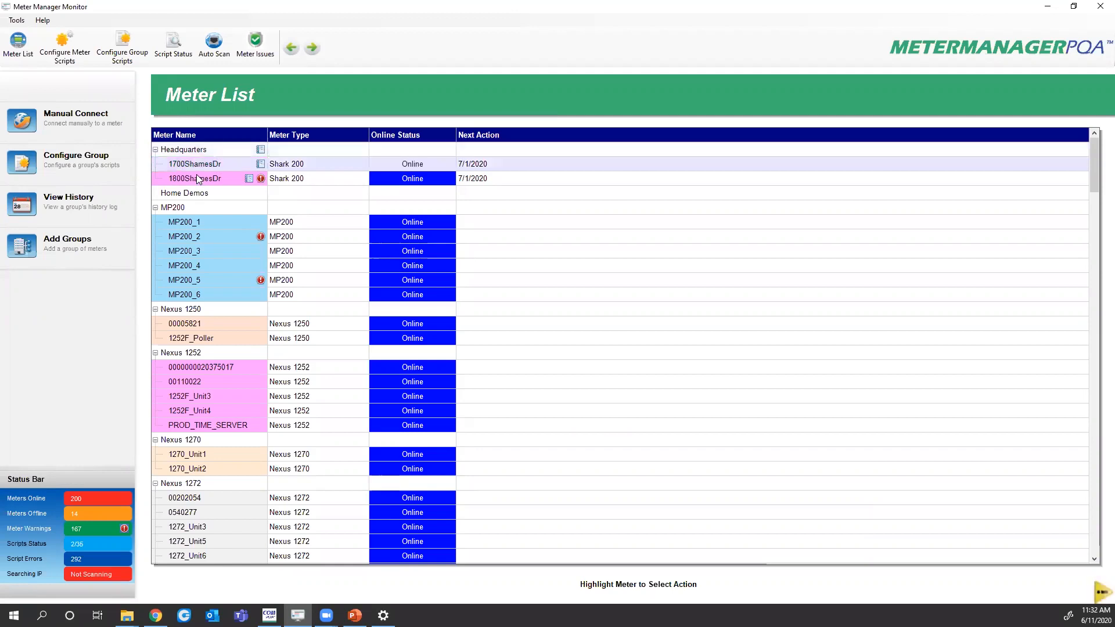
{"action": "left_click", "coordinate": [200, 179]}
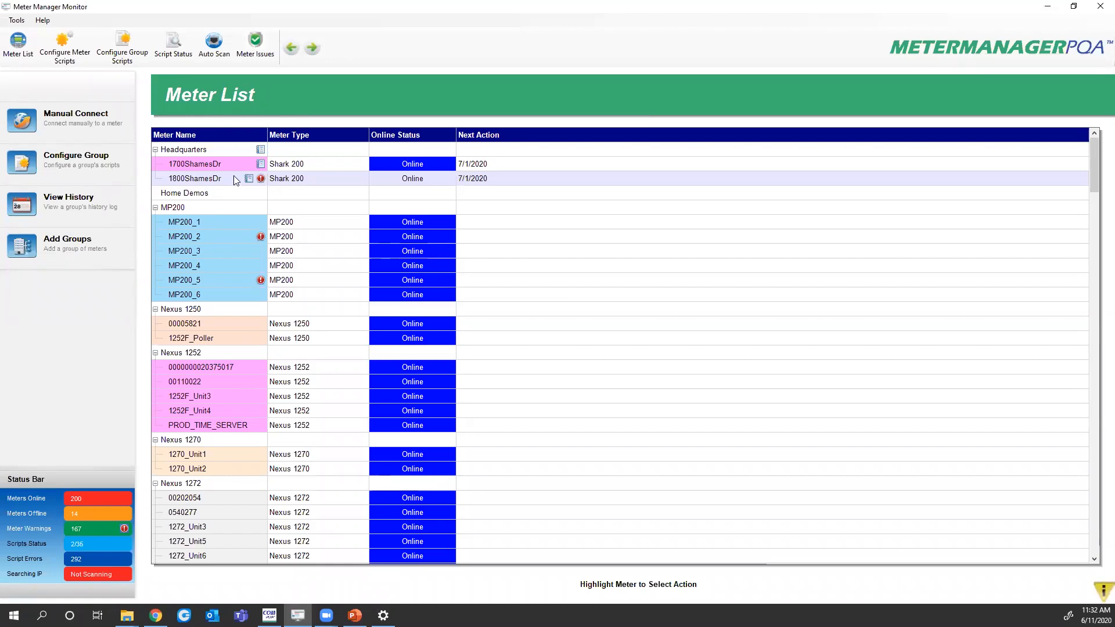
{"action": "right_click", "coordinate": [225, 163]}
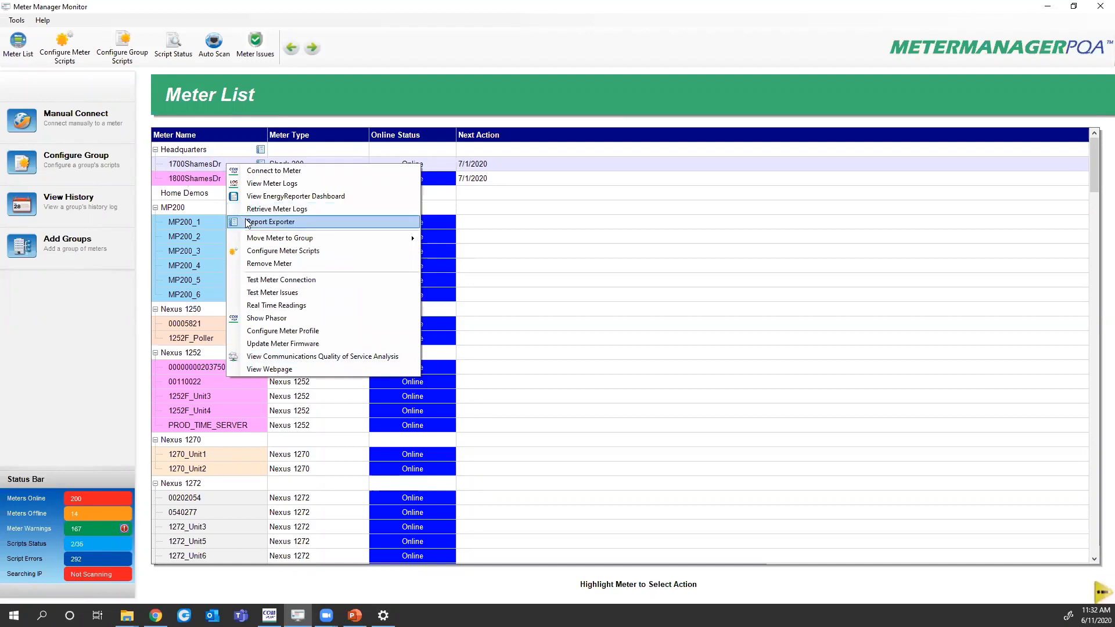
{"action": "left_click", "coordinate": [193, 151]}
{"action": "right_click", "coordinate": [204, 165]}
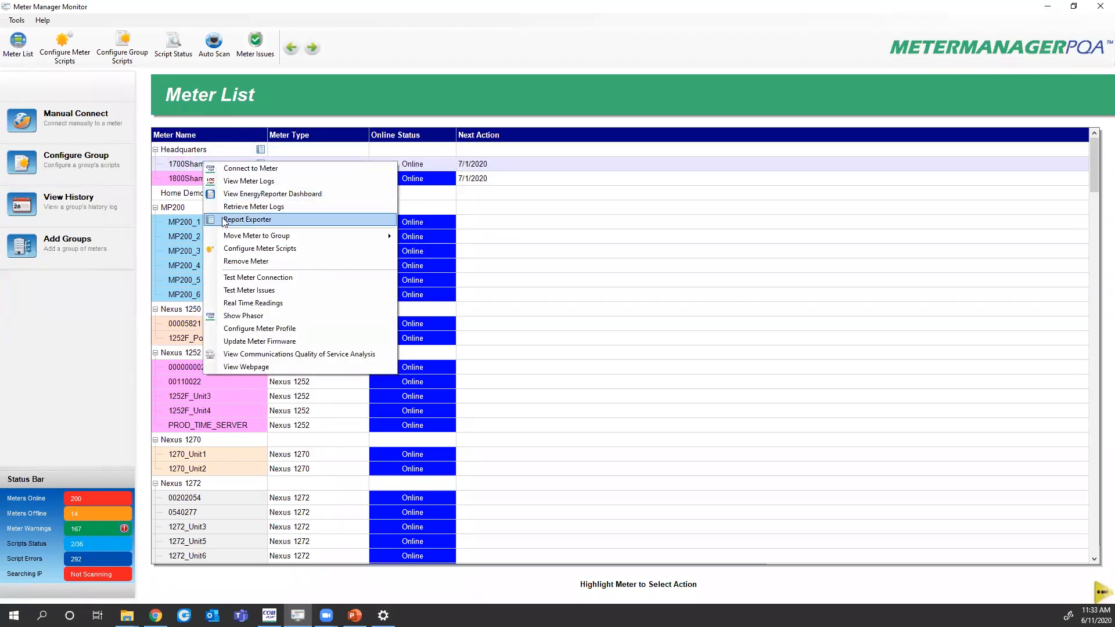
{"action": "left_click", "coordinate": [180, 177]}
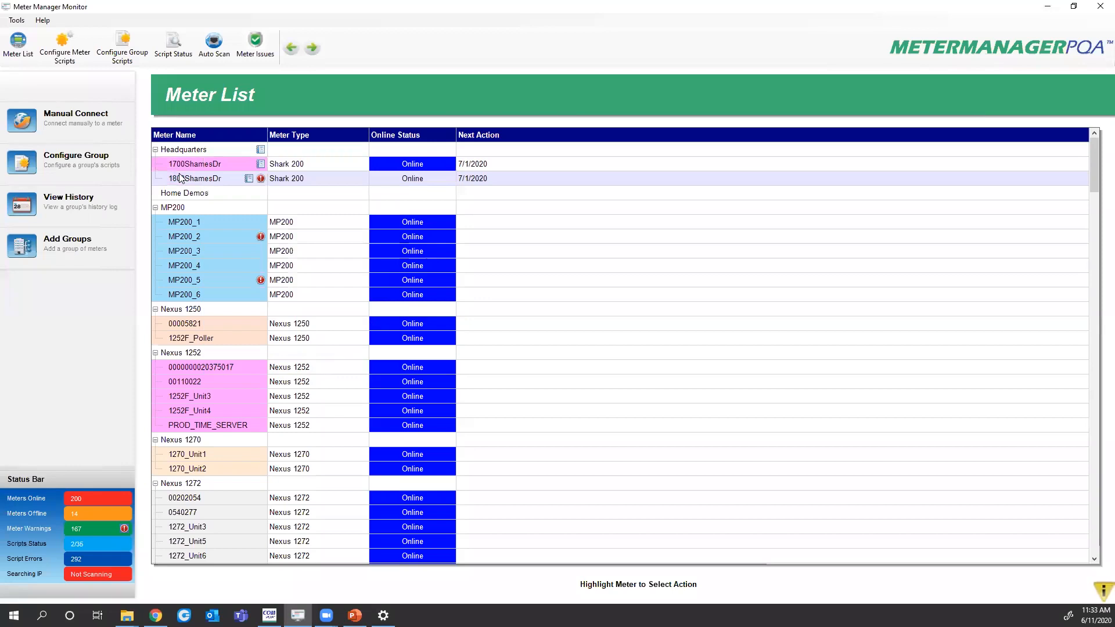